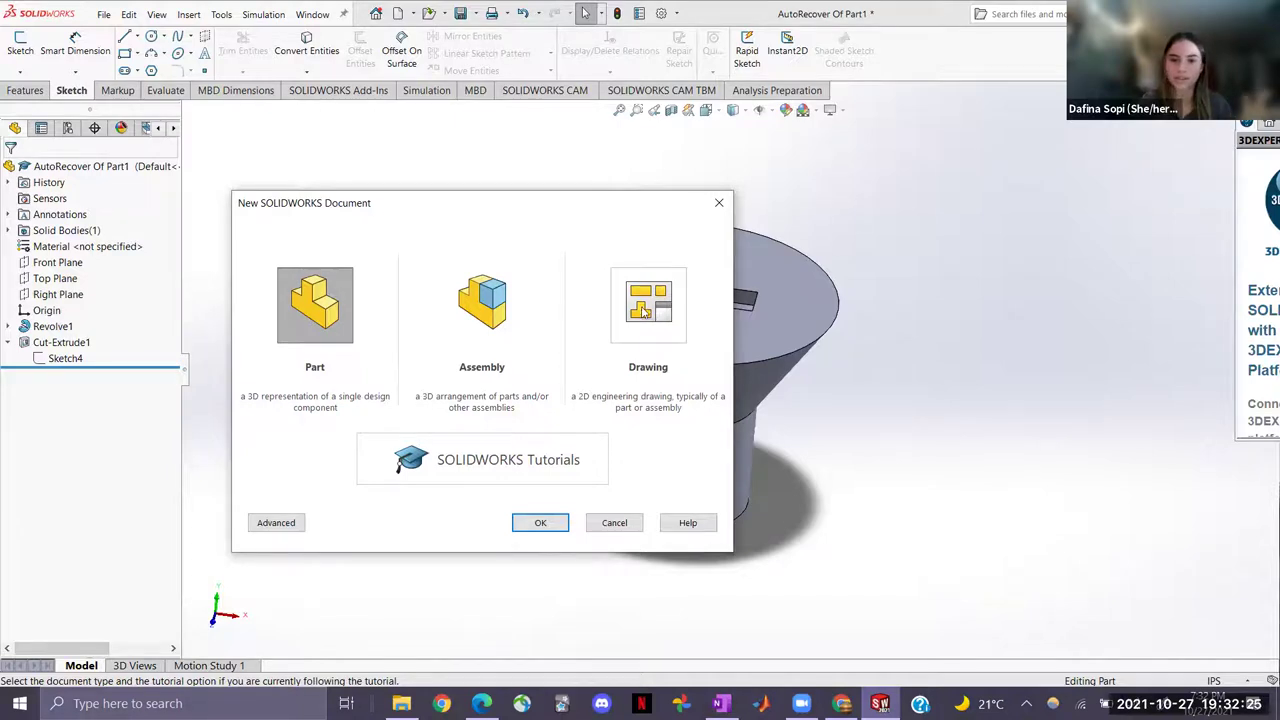
Create a new part document and start a sketch on the Front Plane
{"action": "double_click", "coordinate": [343, 291]}
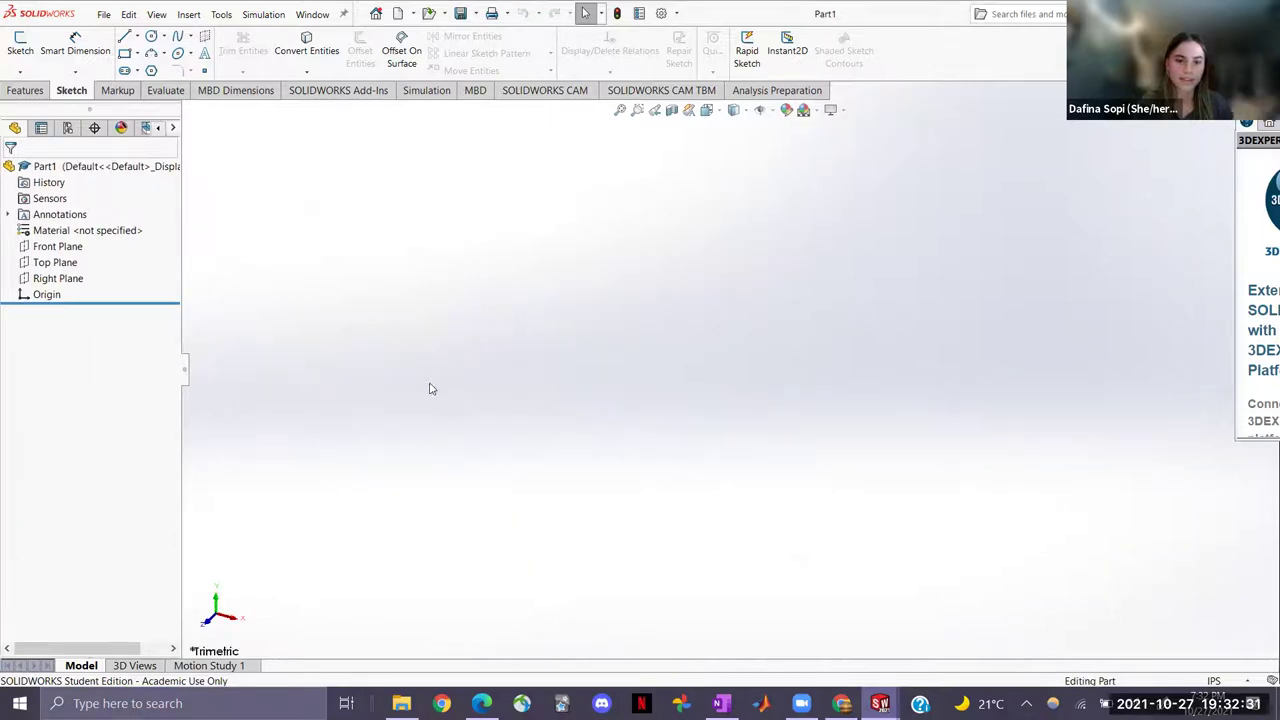
{"action": "left_click", "coordinate": [70, 255]}
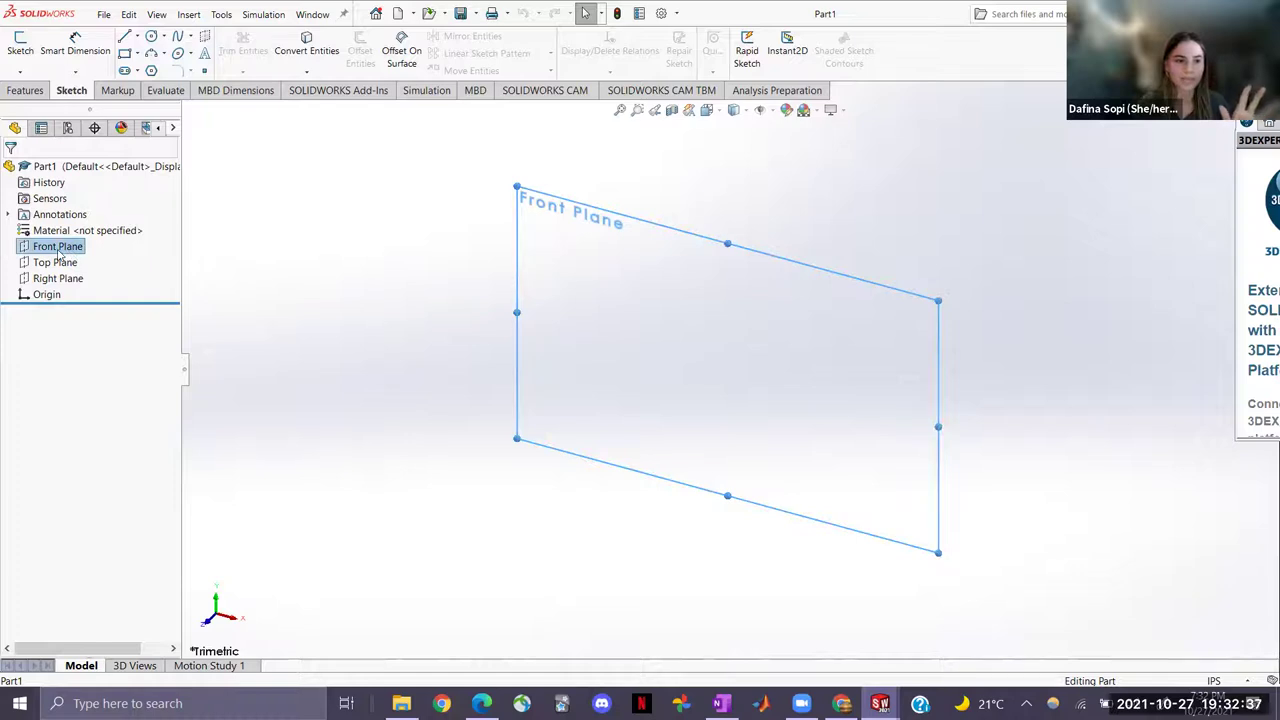
{"action": "right_click", "coordinate": [74, 256]}
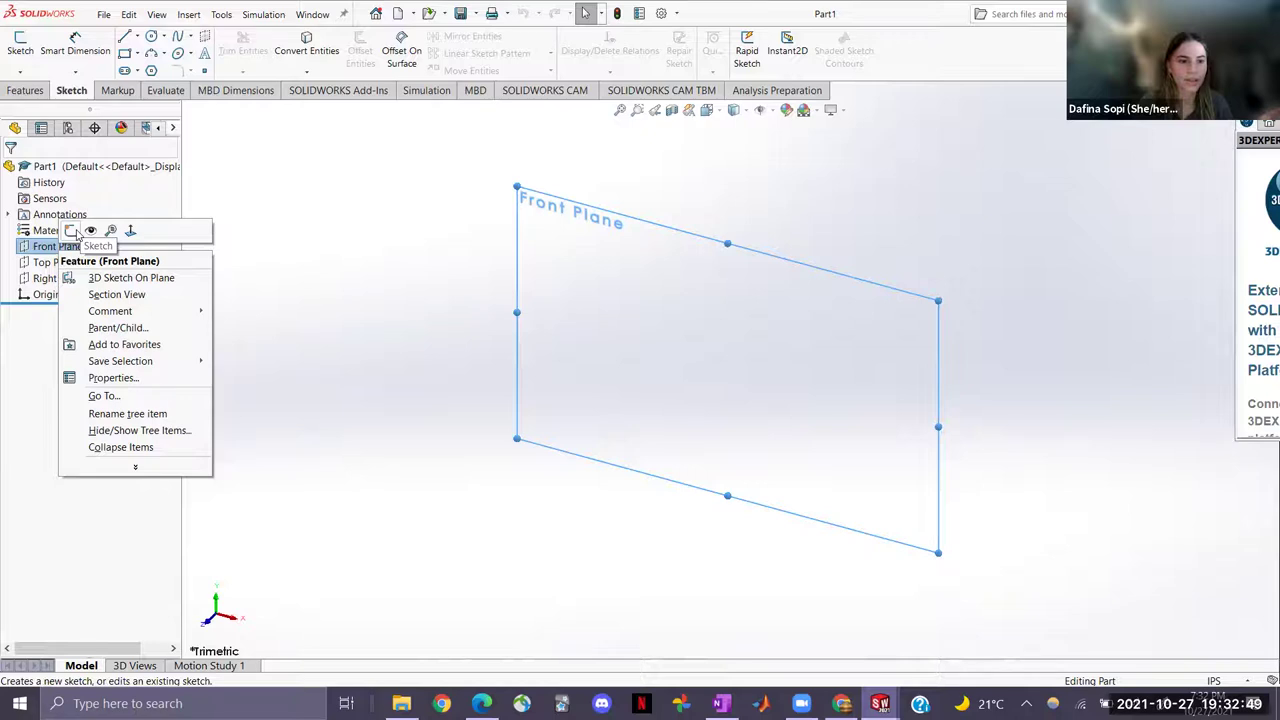
{"action": "left_click", "coordinate": [76, 233]}
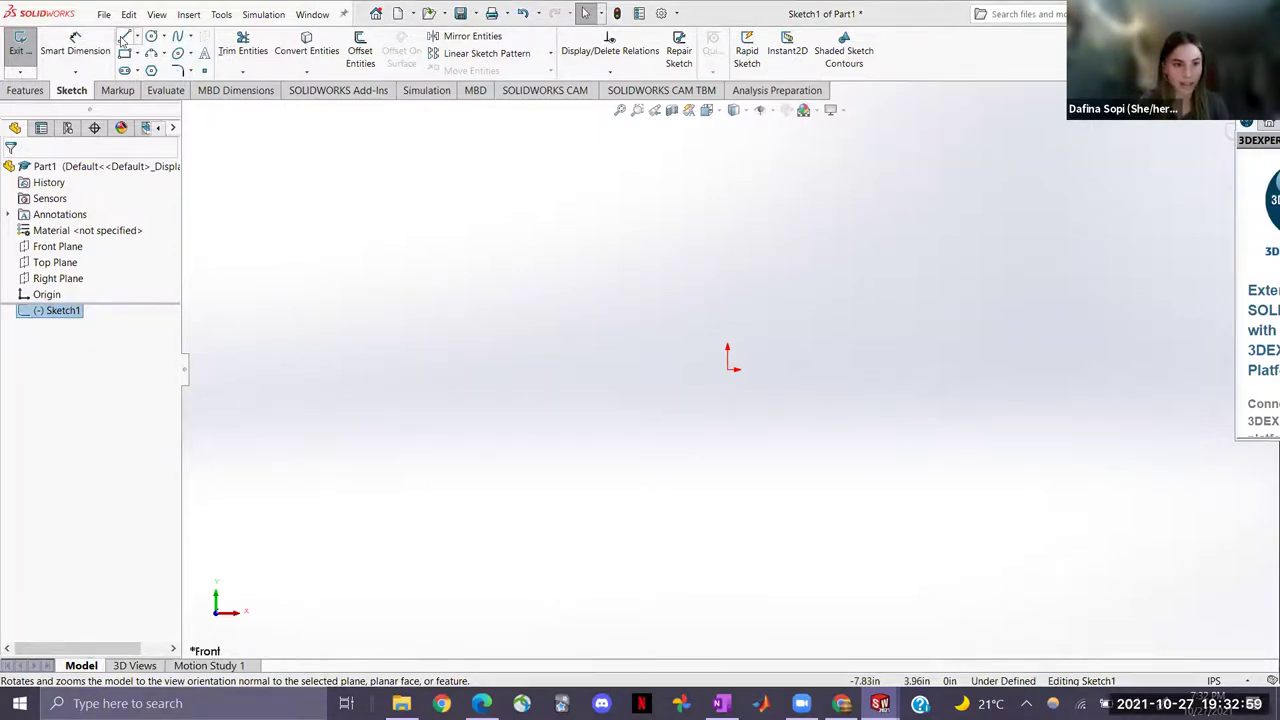
Sketch a closed five-line profile from the origin: base about 0.4 in, right side about 0.63 in, outward slant, top about 0.89 in, left side about 1.08 in
{"action": "left_click", "coordinate": [124, 36]}
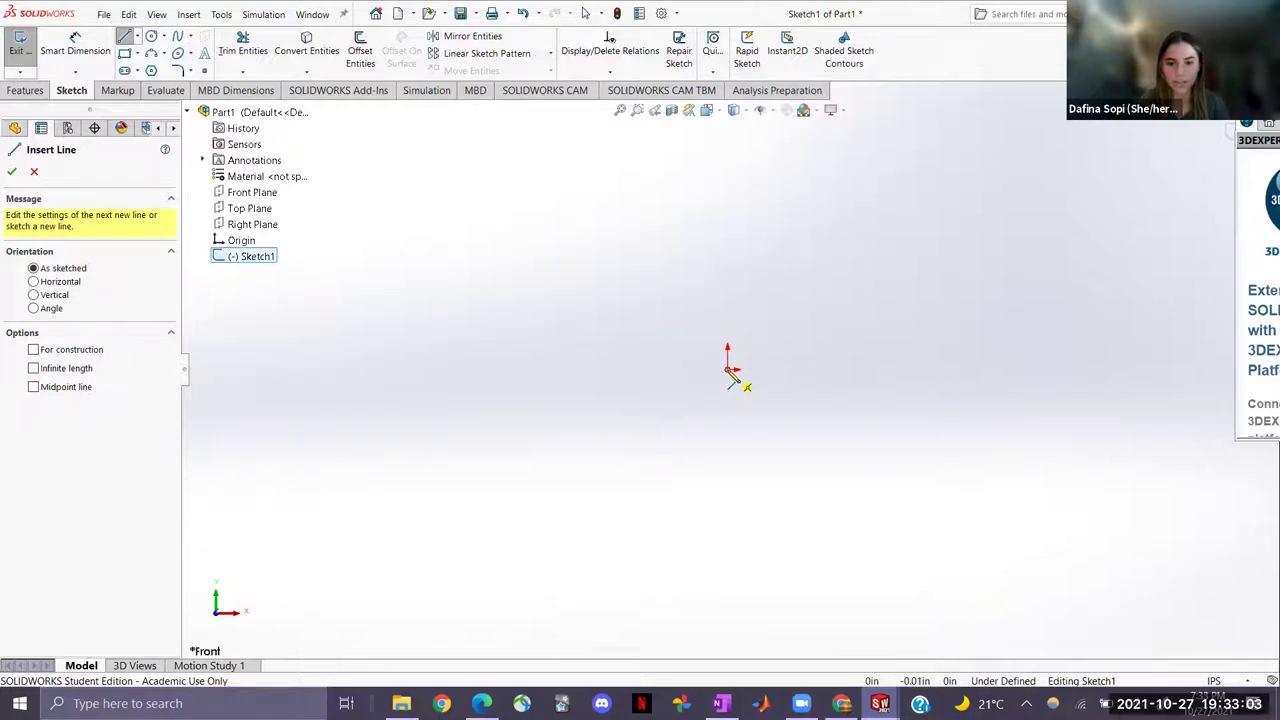
{"action": "scroll", "coordinate": [803, 280], "scroll_direction": "down", "scroll_amount": 3}
{"action": "scroll", "coordinate": [783, 357], "scroll_direction": "up", "scroll_amount": 2}
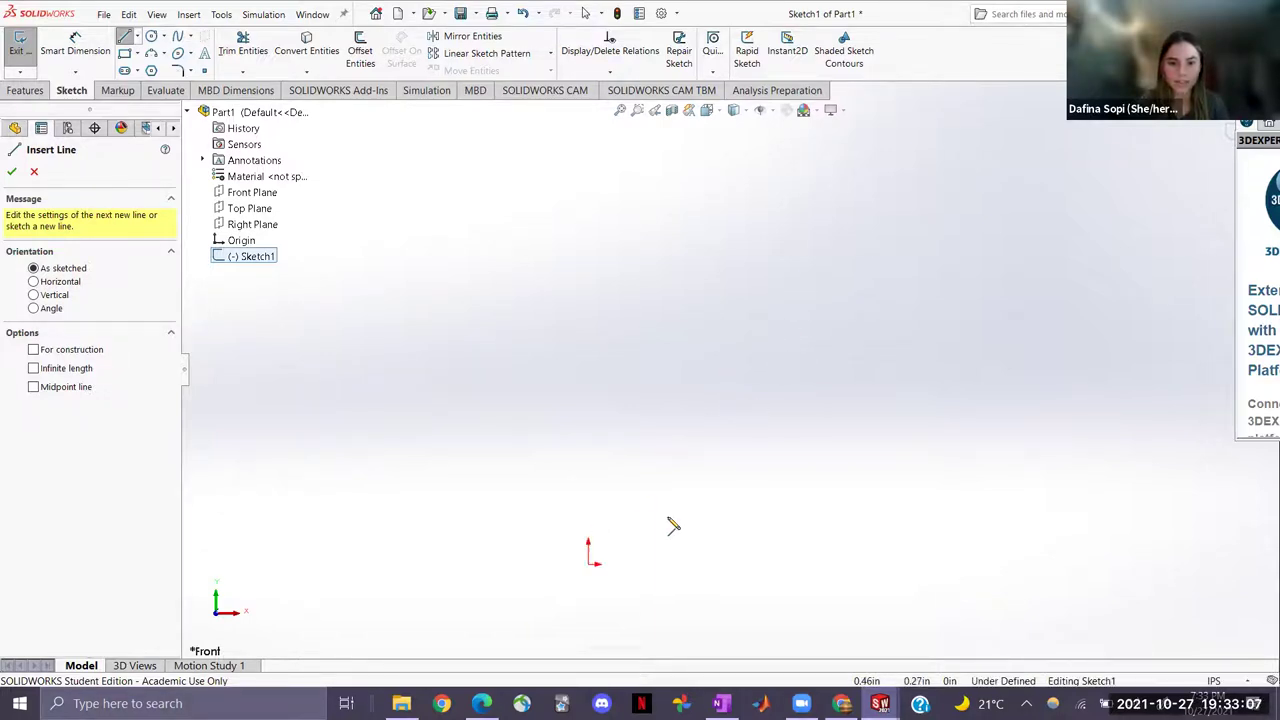
{"action": "left_click", "coordinate": [592, 564]}
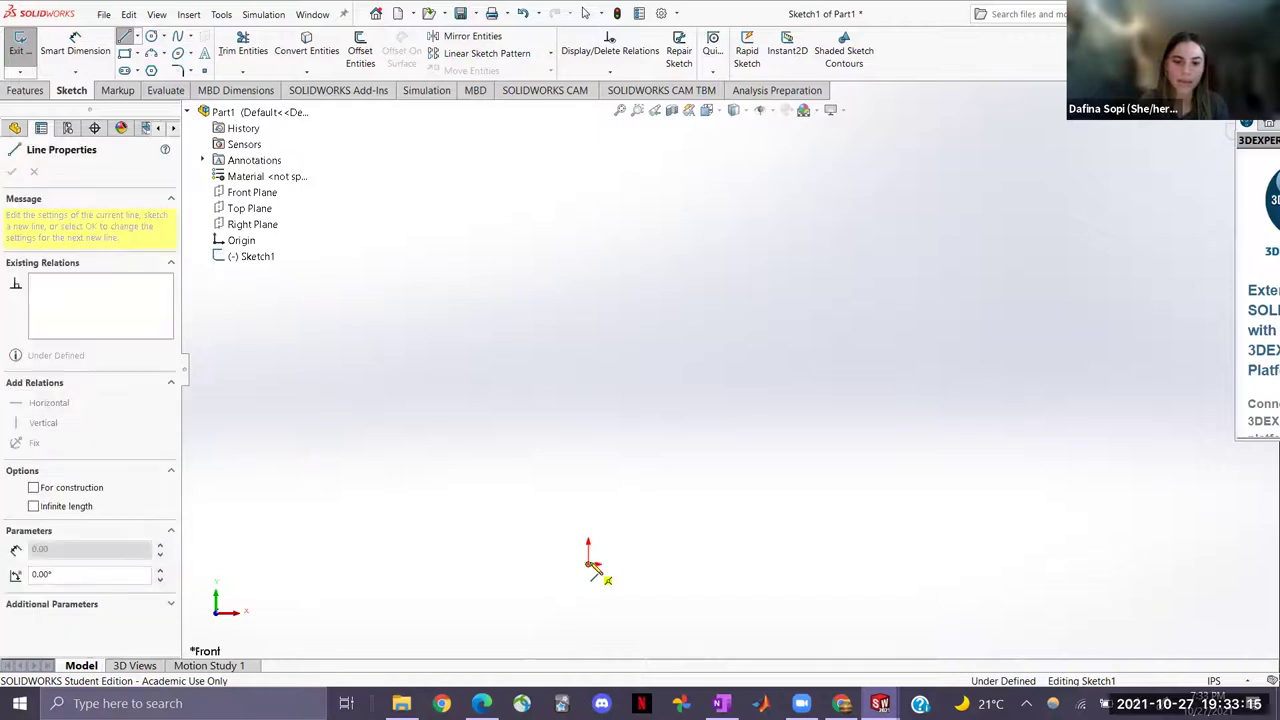
{"action": "left_click", "coordinate": [659, 565]}
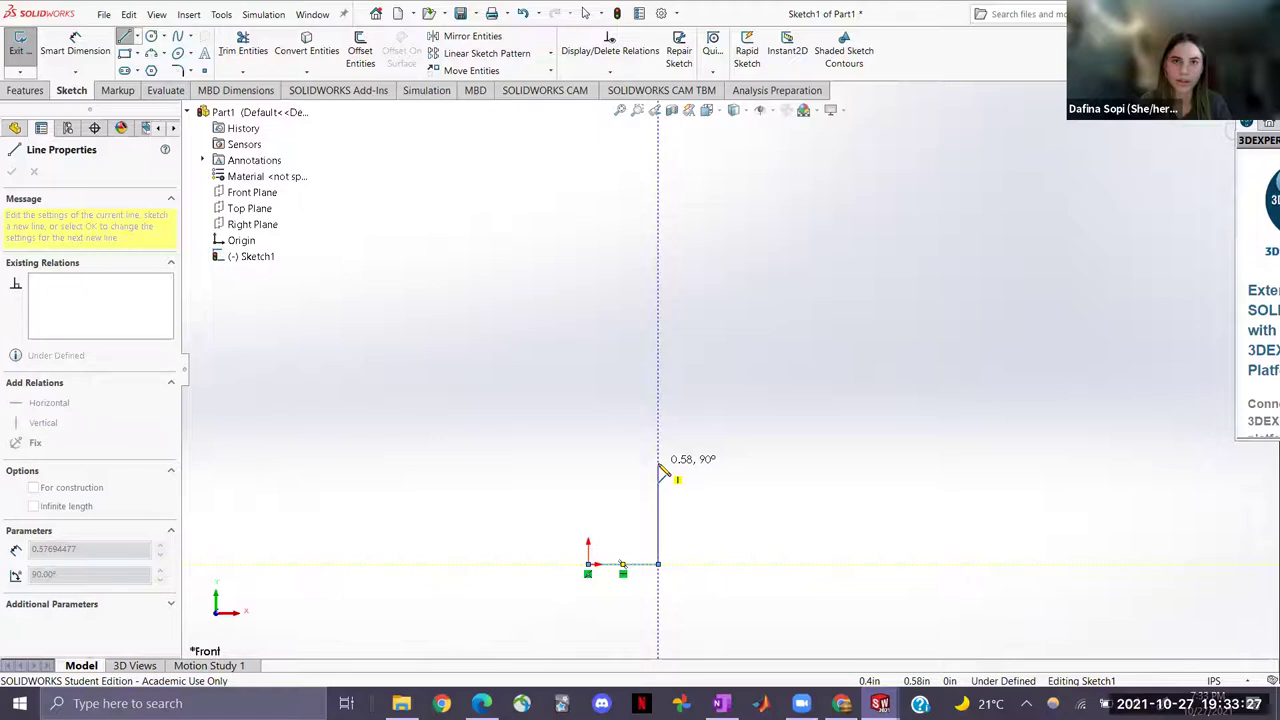
{"action": "left_click", "coordinate": [658, 452]}
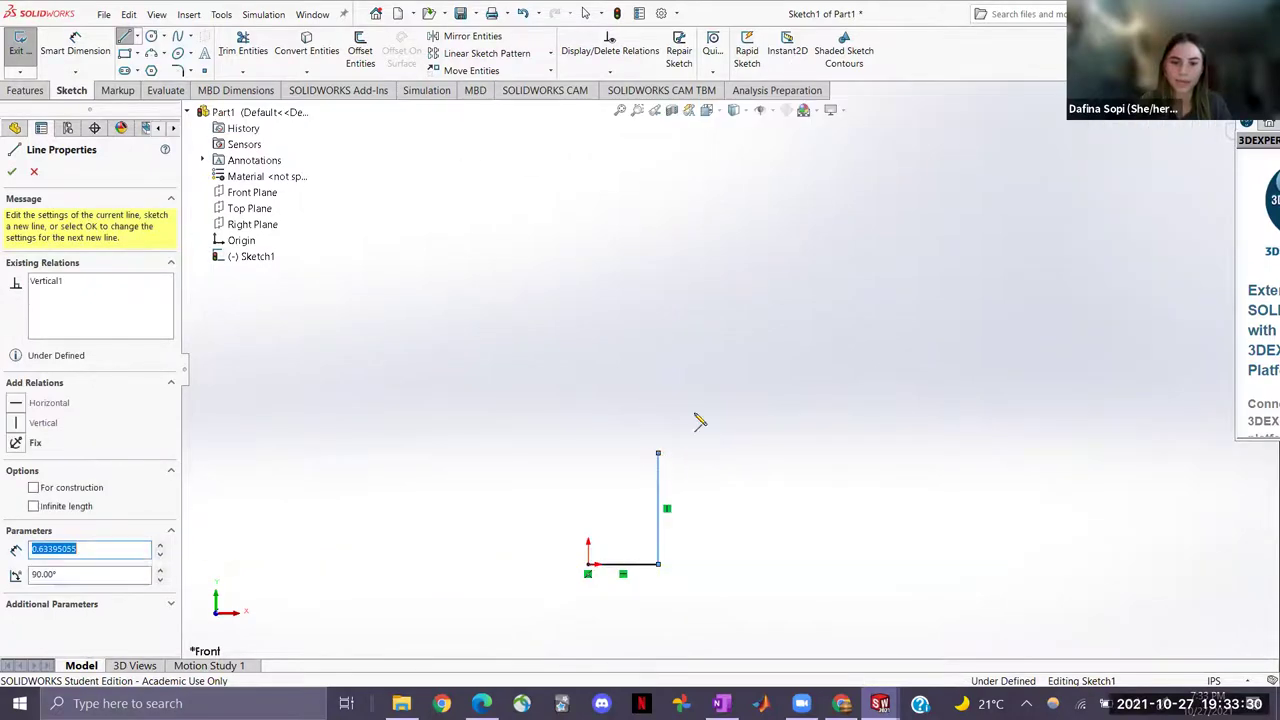
{"action": "left_click", "coordinate": [737, 379]}
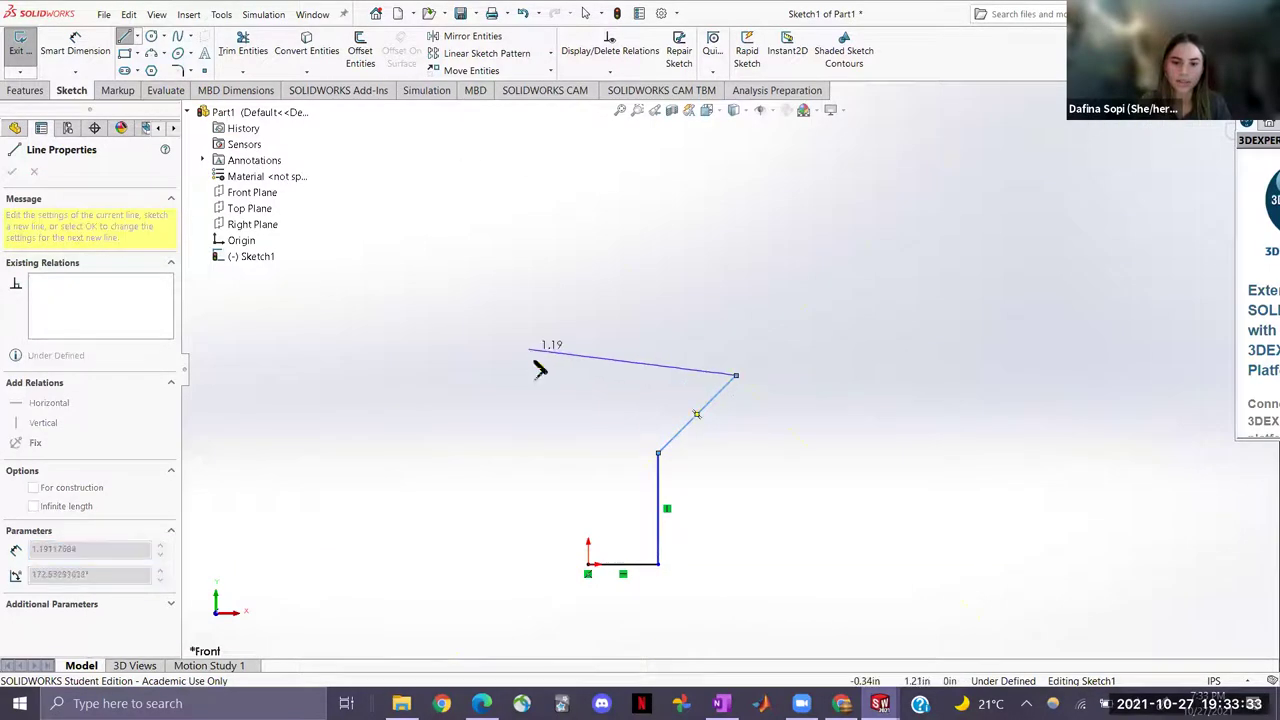
{"action": "left_click", "coordinate": [580, 377]}
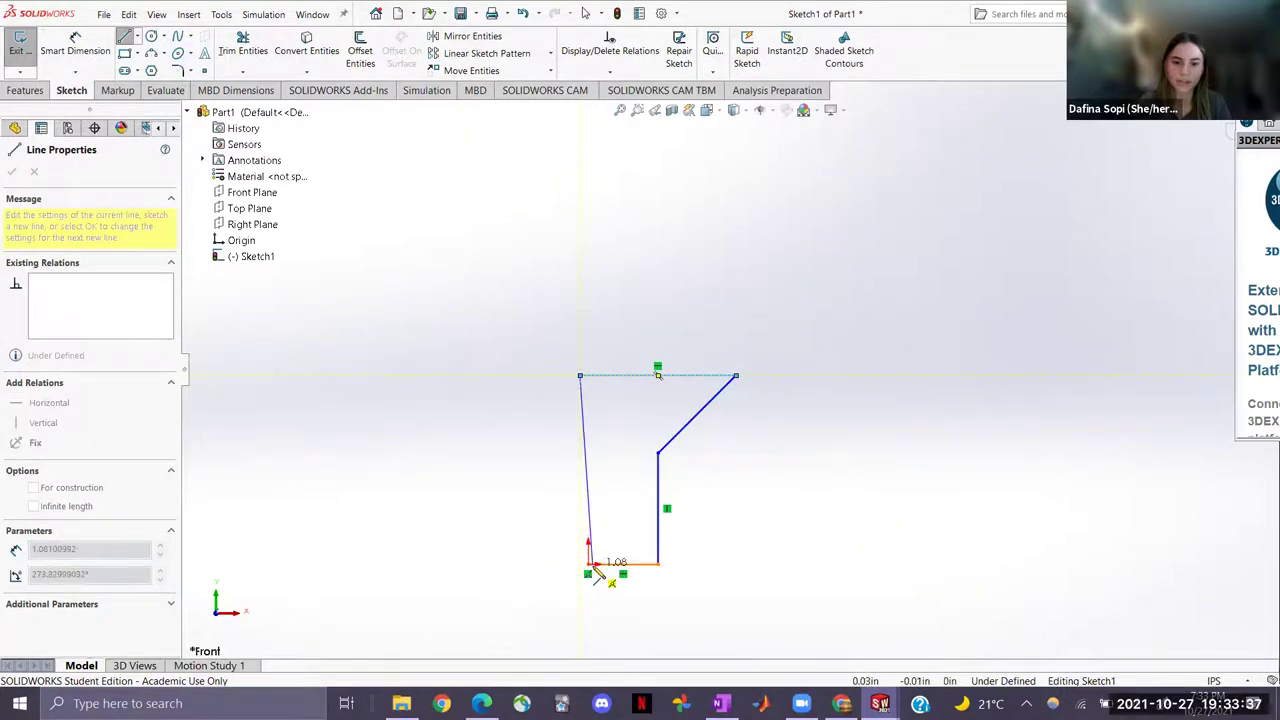
{"action": "left_click", "coordinate": [588, 565]}
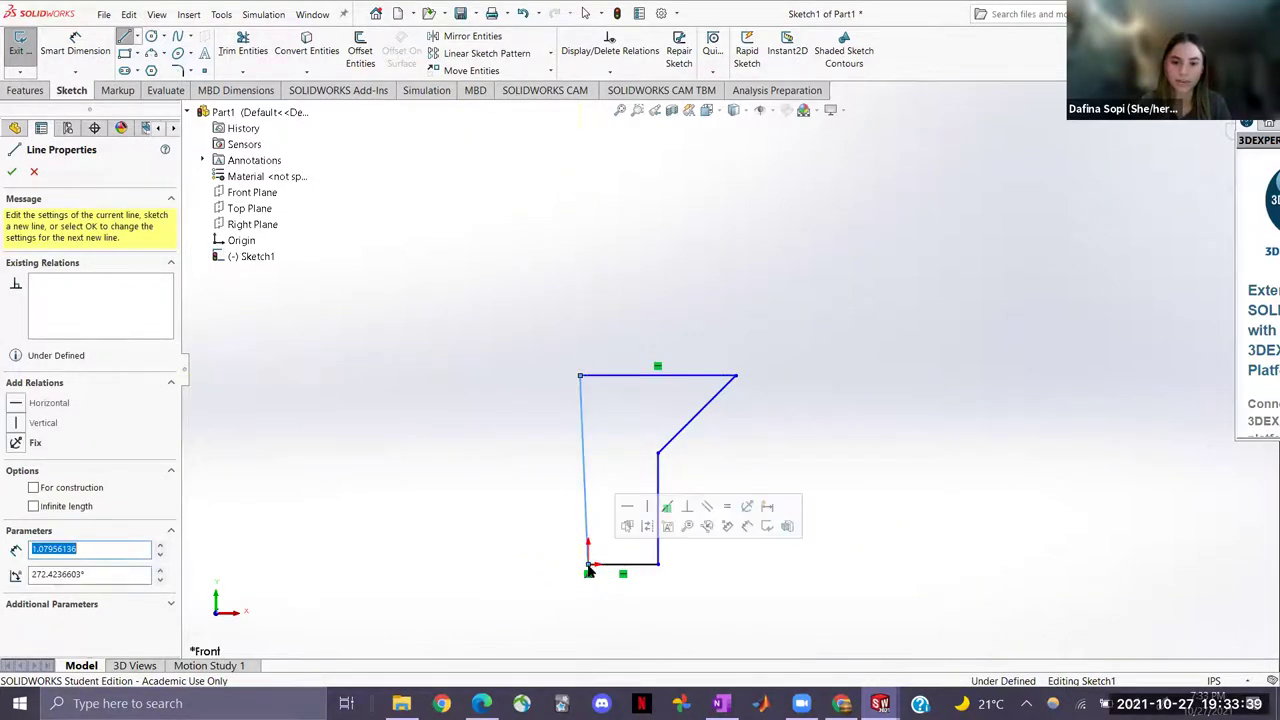
{"action": "scroll", "coordinate": [545, 598], "scroll_direction": "up", "scroll_amount": 2}
{"action": "scroll", "coordinate": [655, 503], "scroll_direction": "down", "scroll_amount": 3}
{"action": "scroll", "coordinate": [690, 400], "scroll_direction": "down", "scroll_amount": 2}
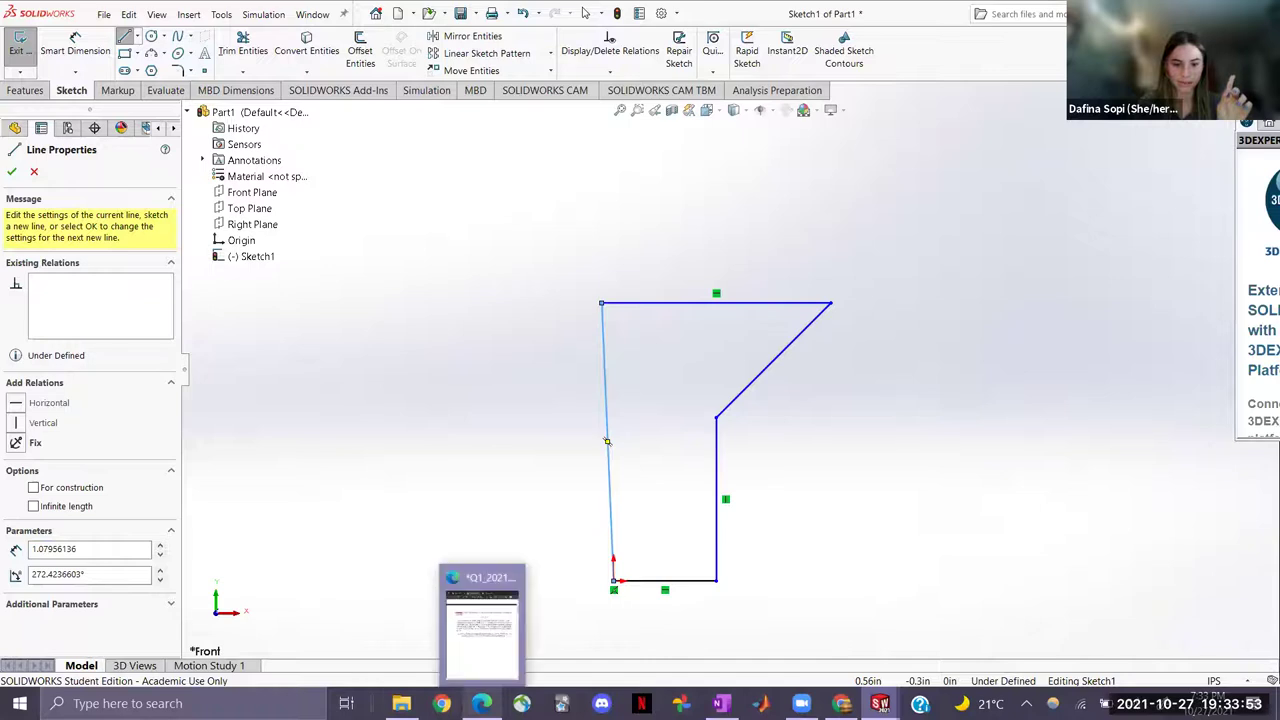
Switch to the Week 5 CAD Workshop slides in Chrome and examine the Example slide's reference profile at 100% zoom
{"action": "mouse_move", "coordinate": [802, 703]}
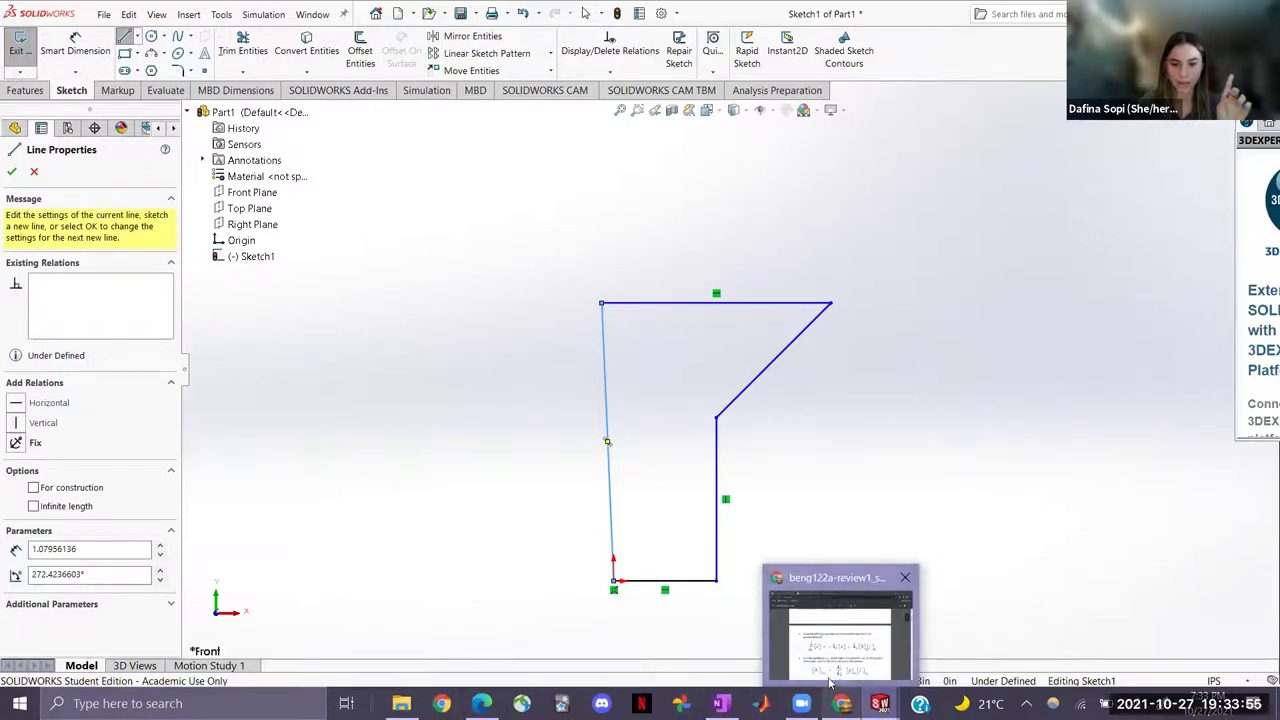
{"action": "left_click", "coordinate": [842, 703]}
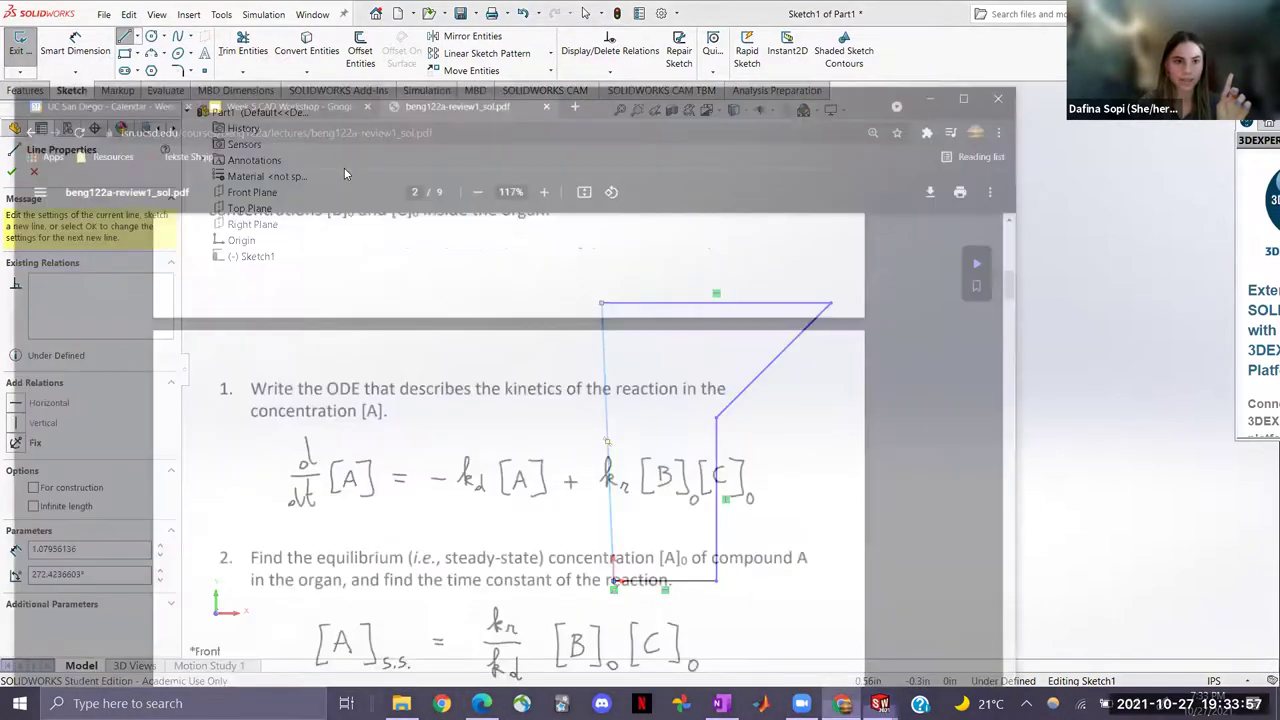
{"action": "left_click", "coordinate": [190, 26]}
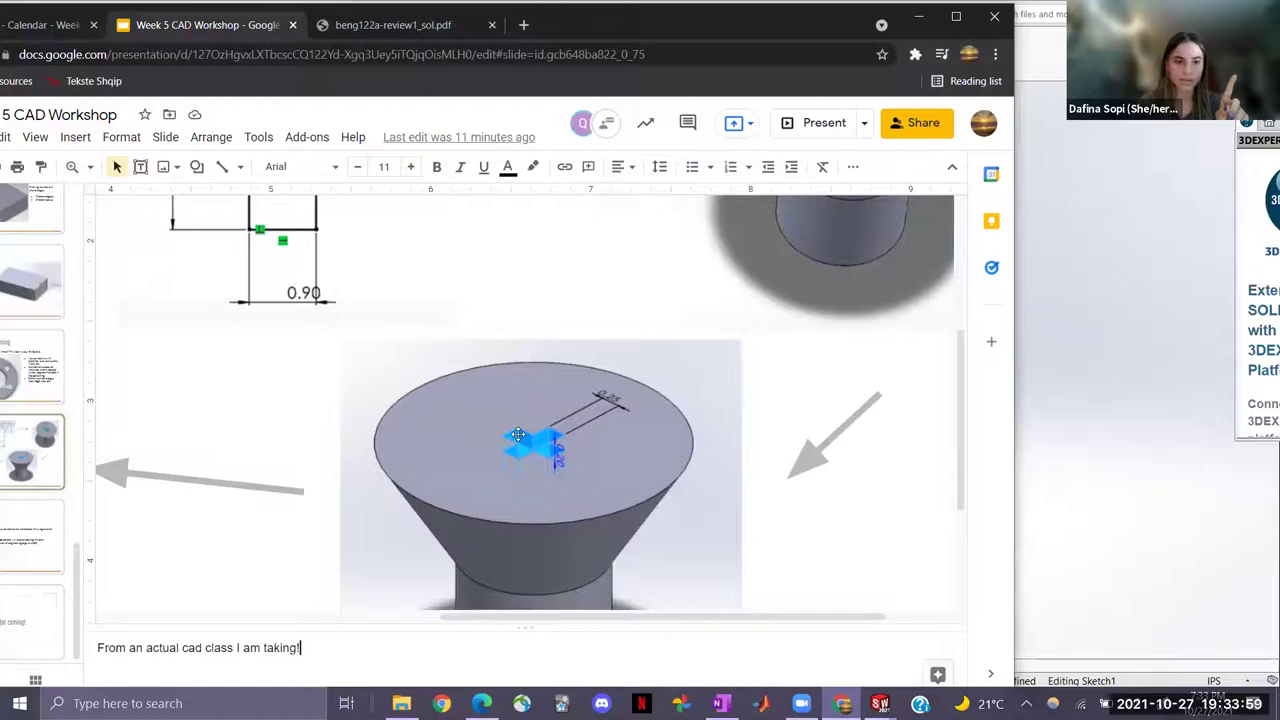
{"action": "scroll", "coordinate": [517, 435], "scroll_direction": "down", "scroll_amount": 1}
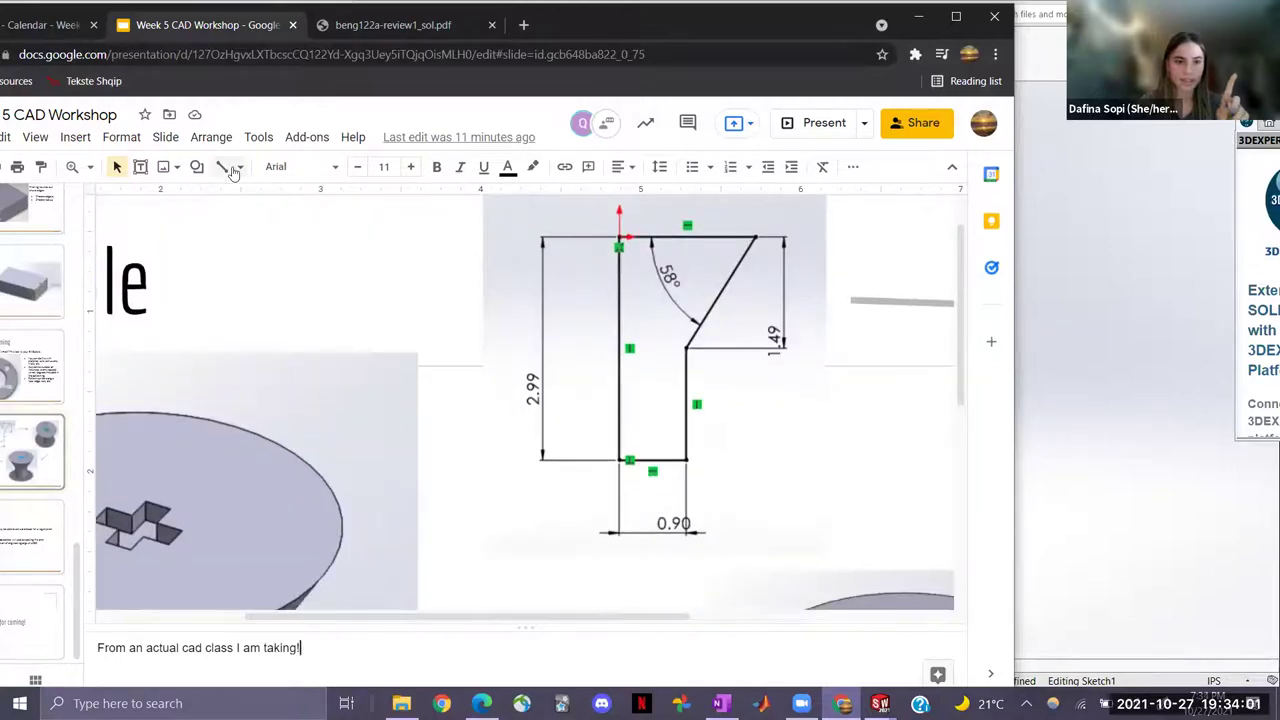
{"action": "left_click", "coordinate": [89, 167]}
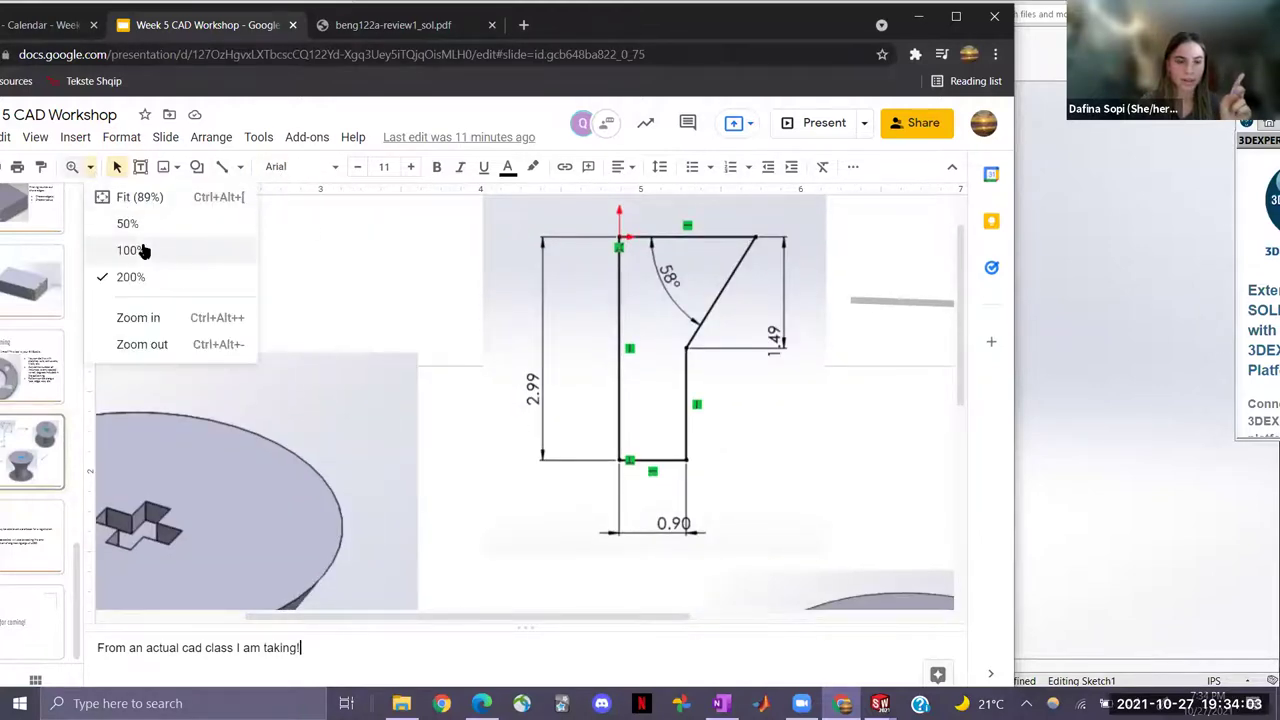
{"action": "left_click", "coordinate": [143, 250]}
{"action": "scroll", "coordinate": [489, 382], "scroll_direction": "down", "scroll_amount": 1}
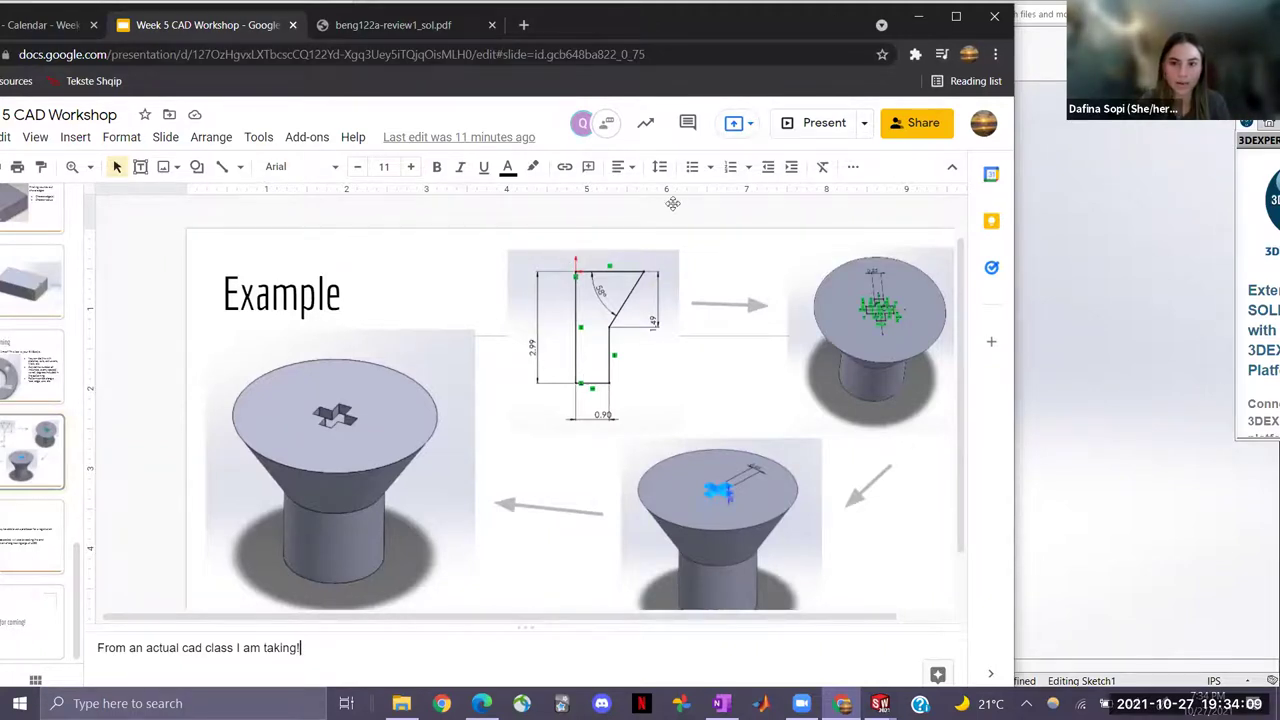
Return to SOLIDWORKS, add a vertical relation to the profile's slightly tilted left line, and finish the Line command
{"action": "key", "text": "alt+Tab"}
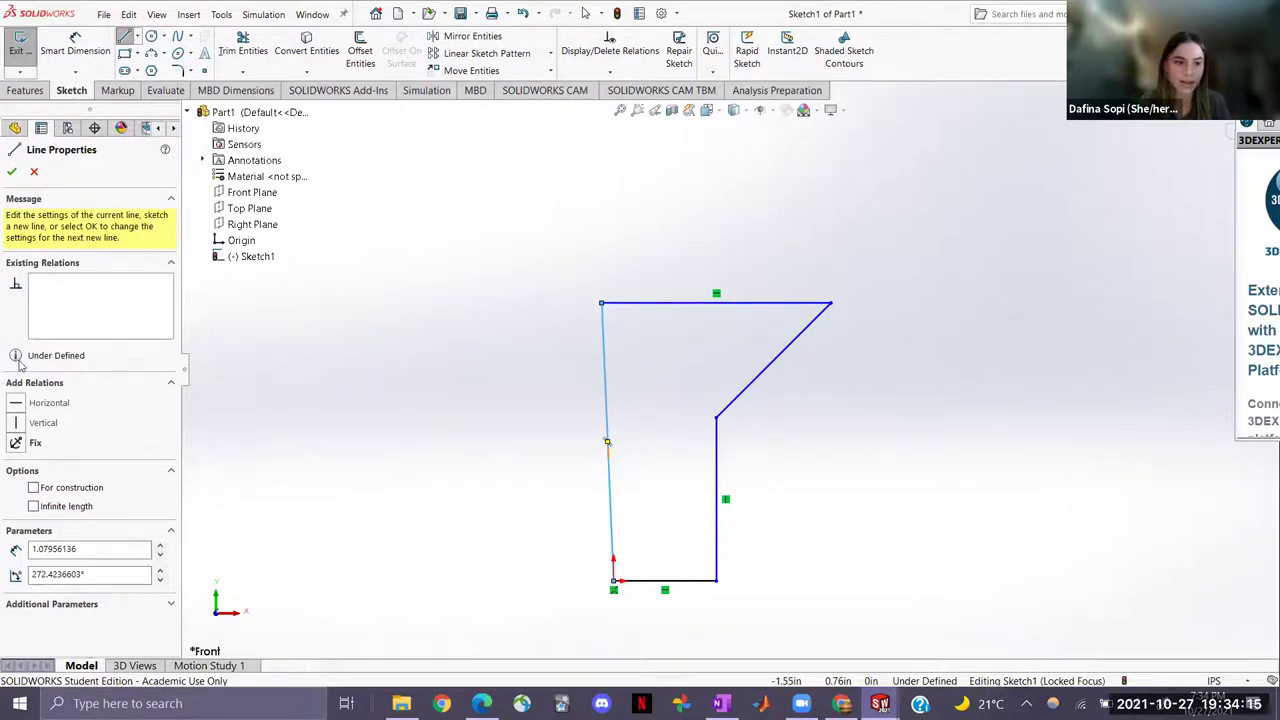
{"action": "left_click", "coordinate": [17, 424]}
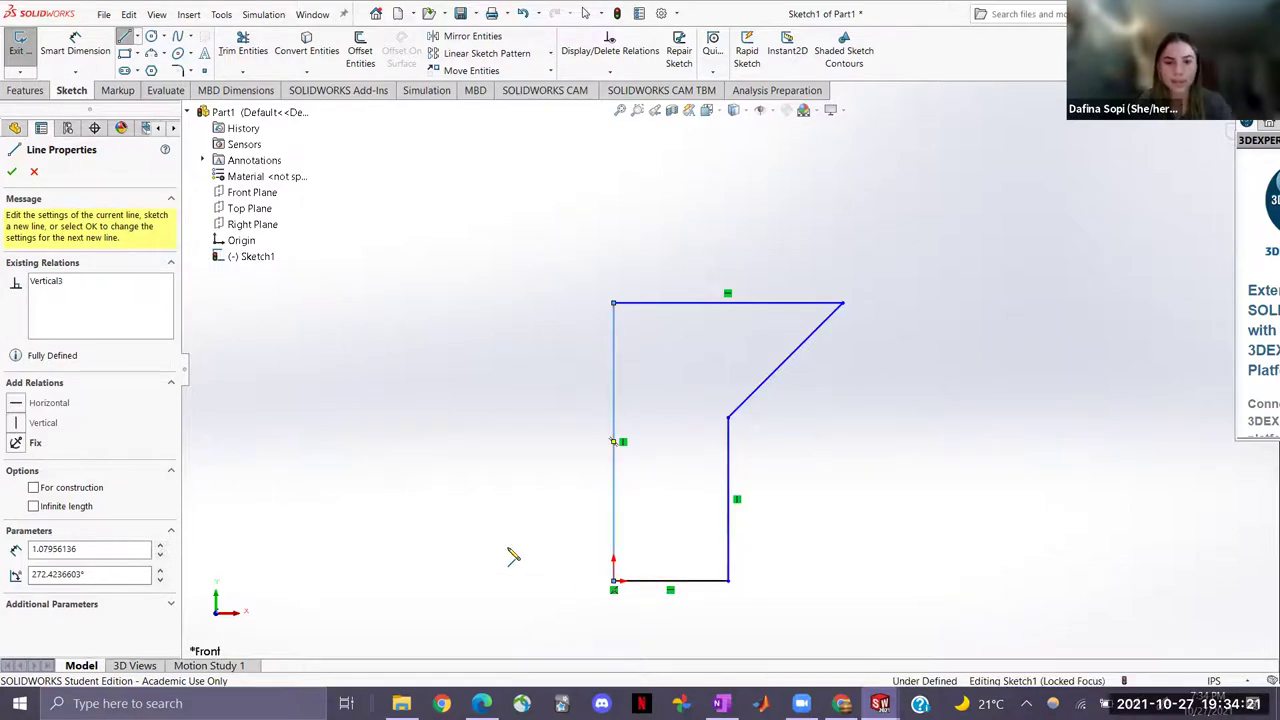
{"action": "left_click", "coordinate": [404, 419]}
{"action": "key", "text": "Escape"}
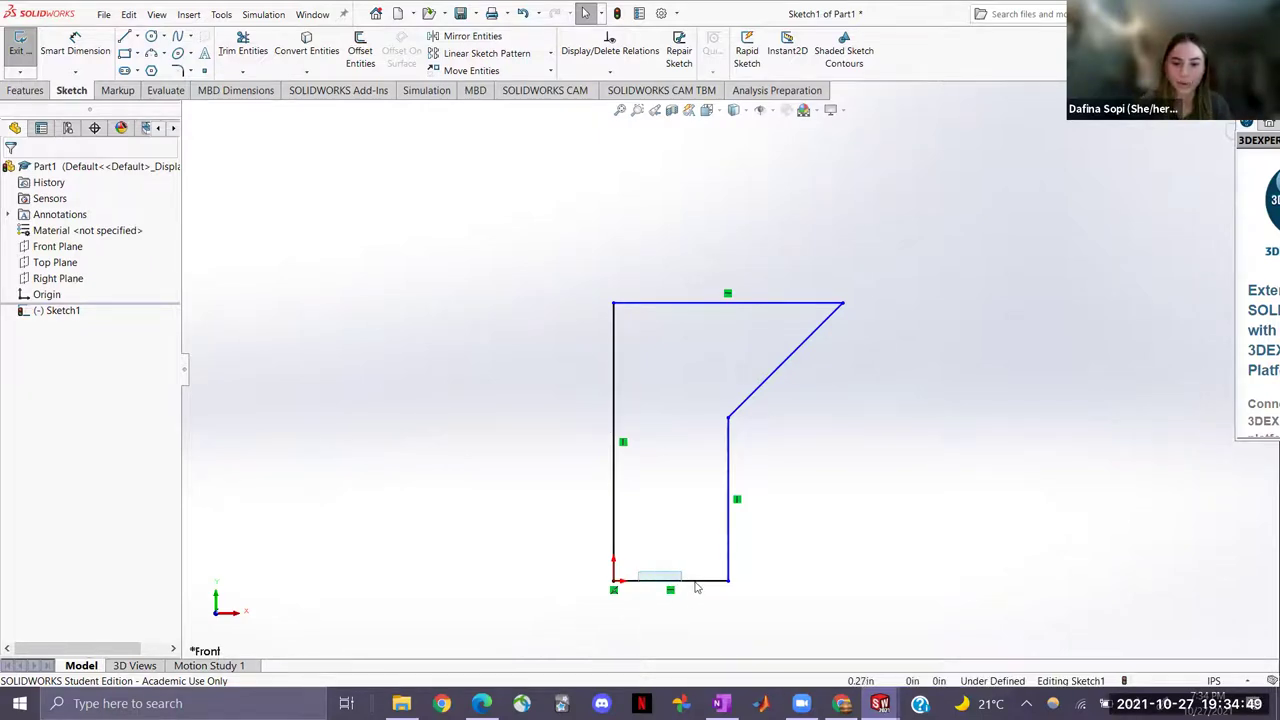
{"action": "mouse_move", "coordinate": [606, 399]}
{"action": "left_mouse_down"}
{"action": "mouse_move", "coordinate": [640, 435]}
{"action": "mouse_move", "coordinate": [628, 432]}
{"action": "left_mouse_up"}
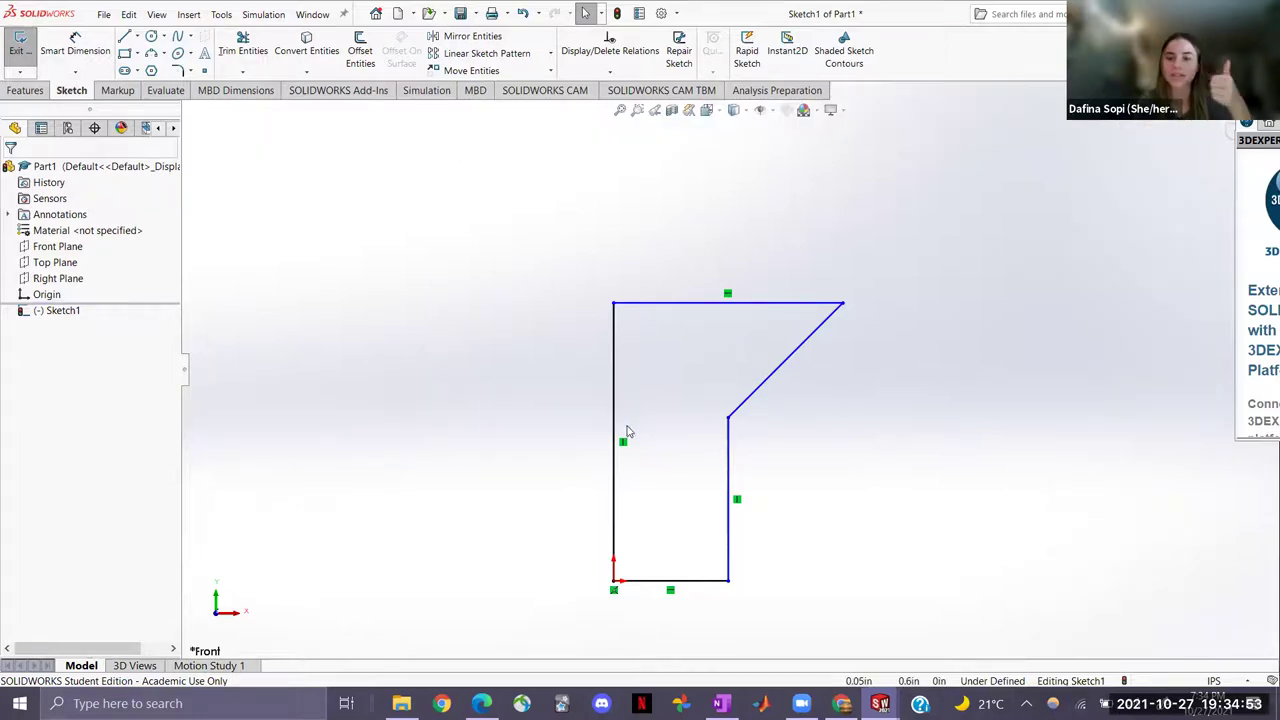
Apply a horizontal relation to the profile's top line and a vertical relation to its short right line
{"action": "left_click", "coordinate": [641, 304]}
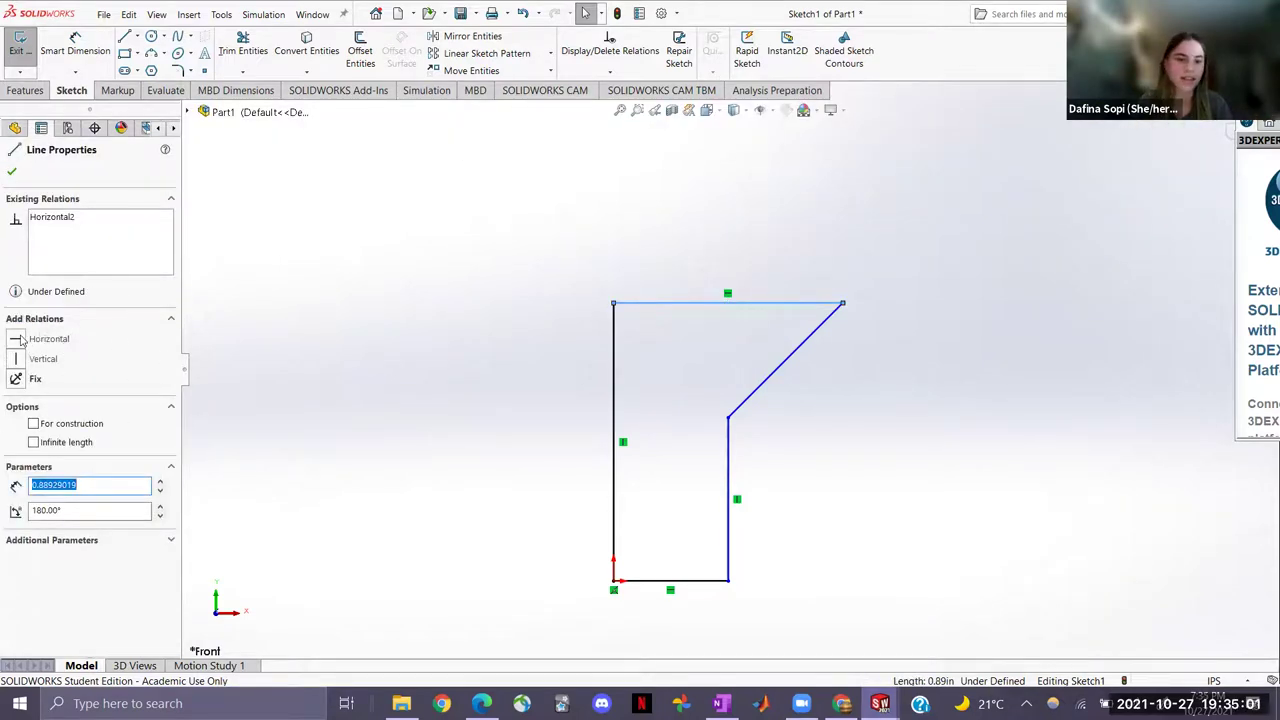
{"action": "left_click", "coordinate": [20, 340]}
{"action": "left_click", "coordinate": [324, 381]}
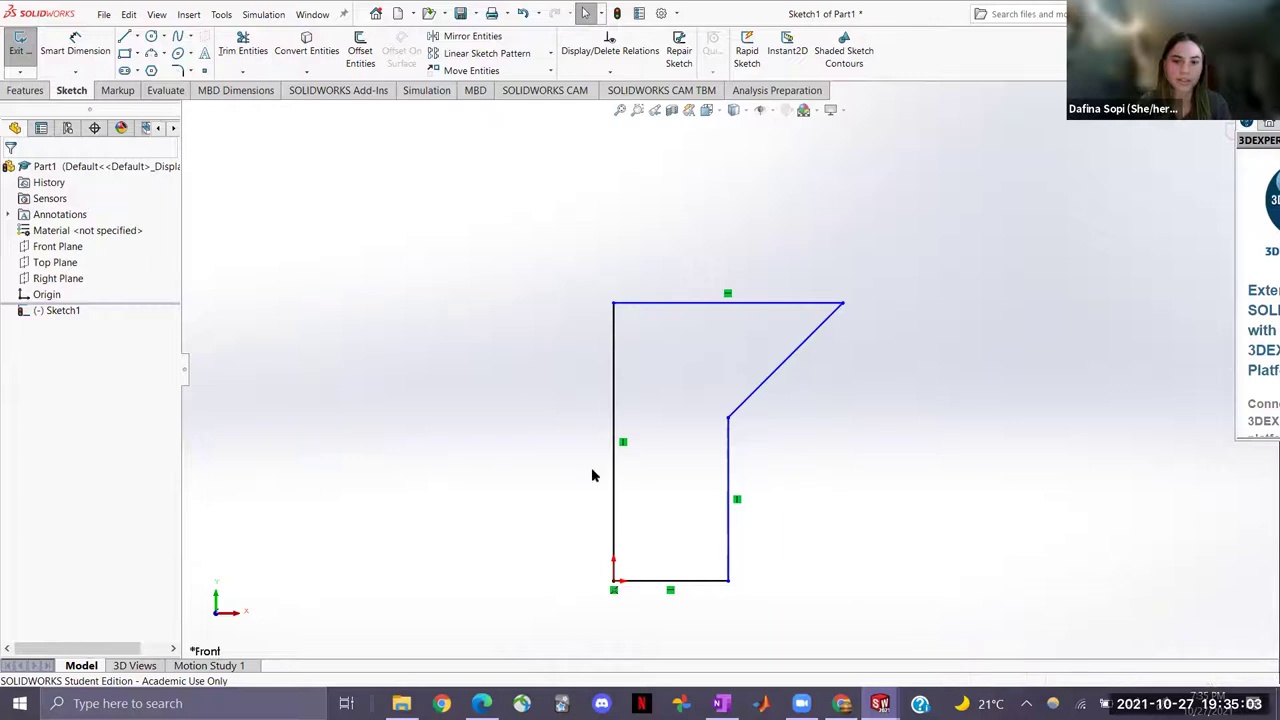
{"action": "left_click", "coordinate": [729, 545]}
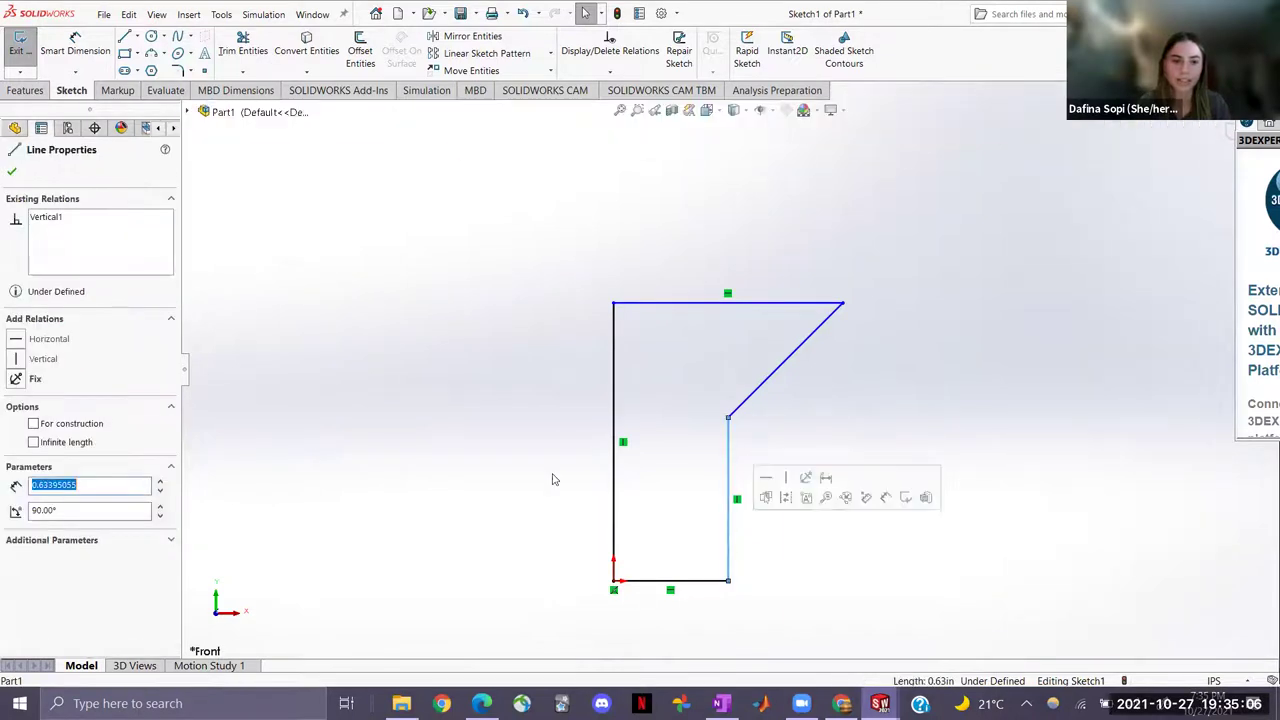
{"action": "left_click", "coordinate": [19, 361]}
{"action": "left_click", "coordinate": [427, 344]}
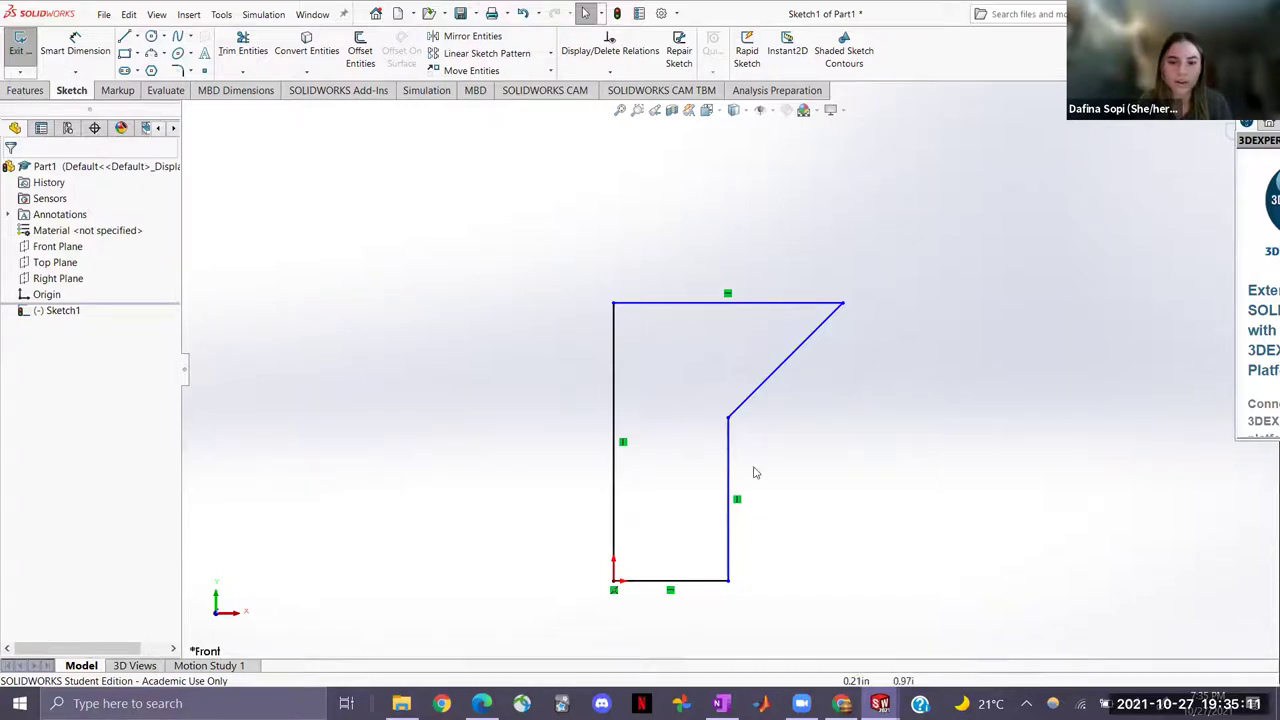
Add a perpendicular relation between the profile's bottom line and the adjoining right vertical line
{"action": "left_click", "coordinate": [684, 579]}
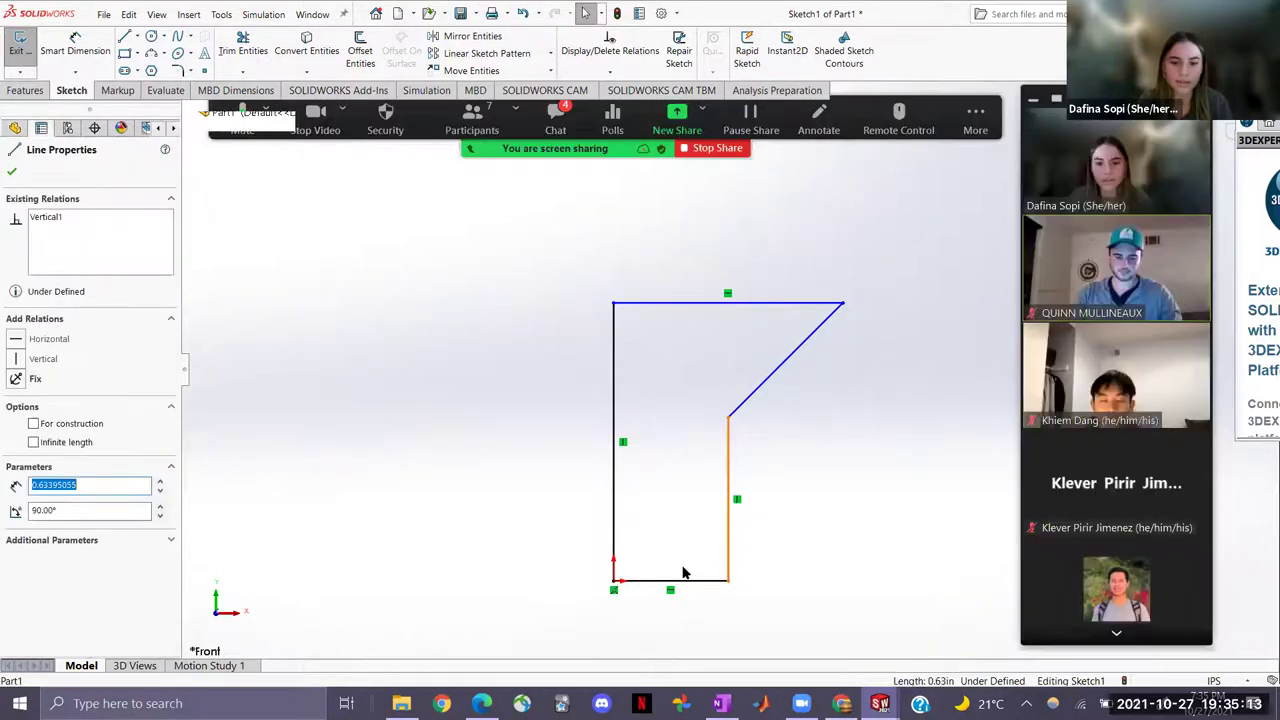
{"action": "left_click", "coordinate": [718, 490], "text": "ctrl"}
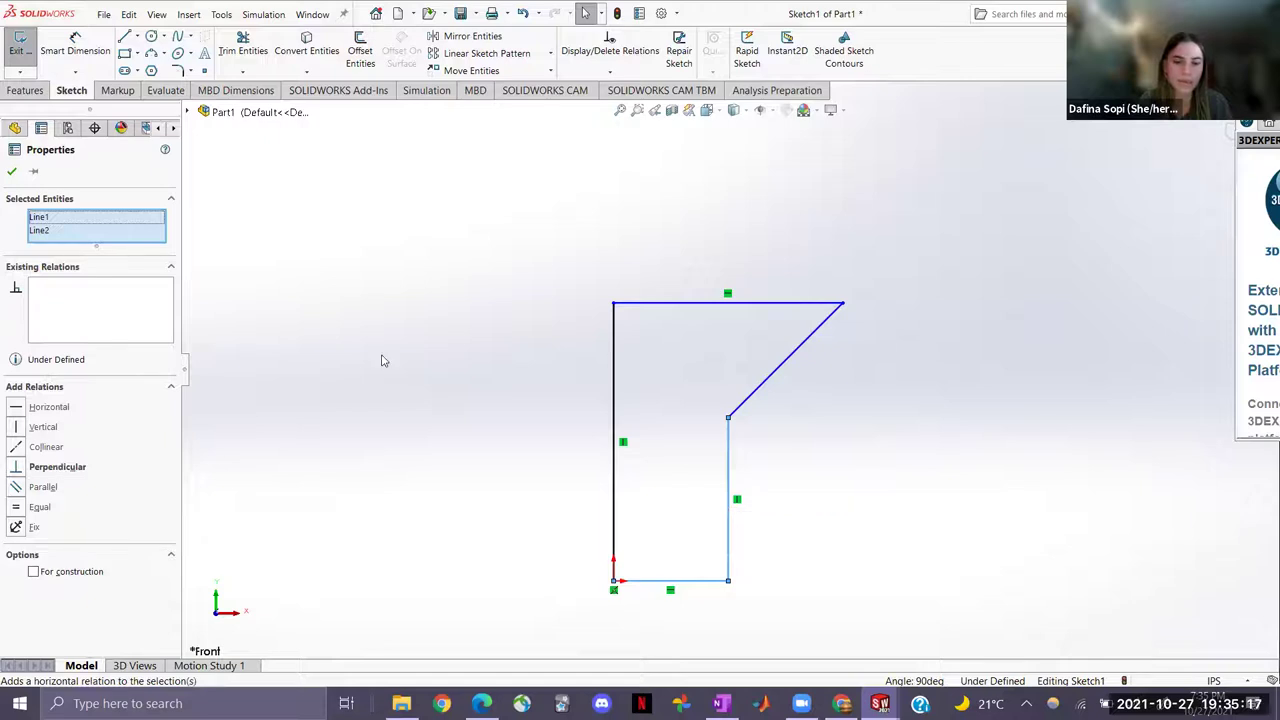
{"action": "left_click", "coordinate": [20, 467]}
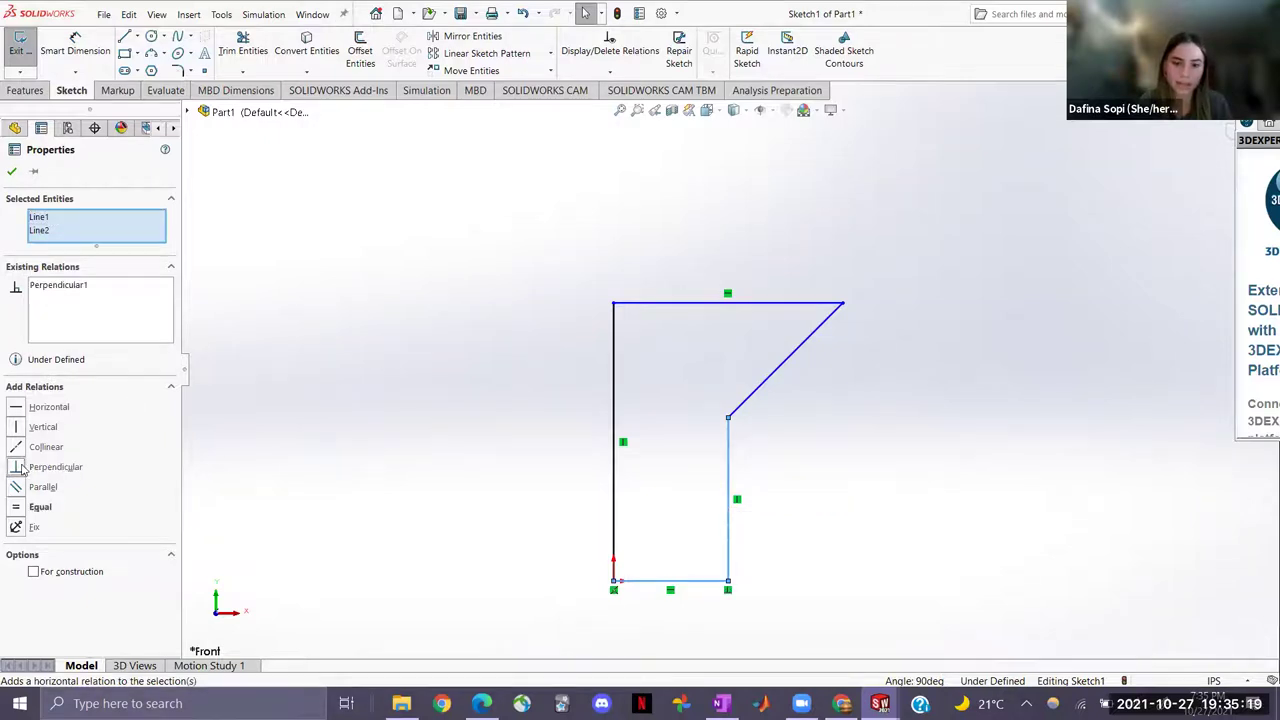
{"action": "left_click", "coordinate": [420, 437]}
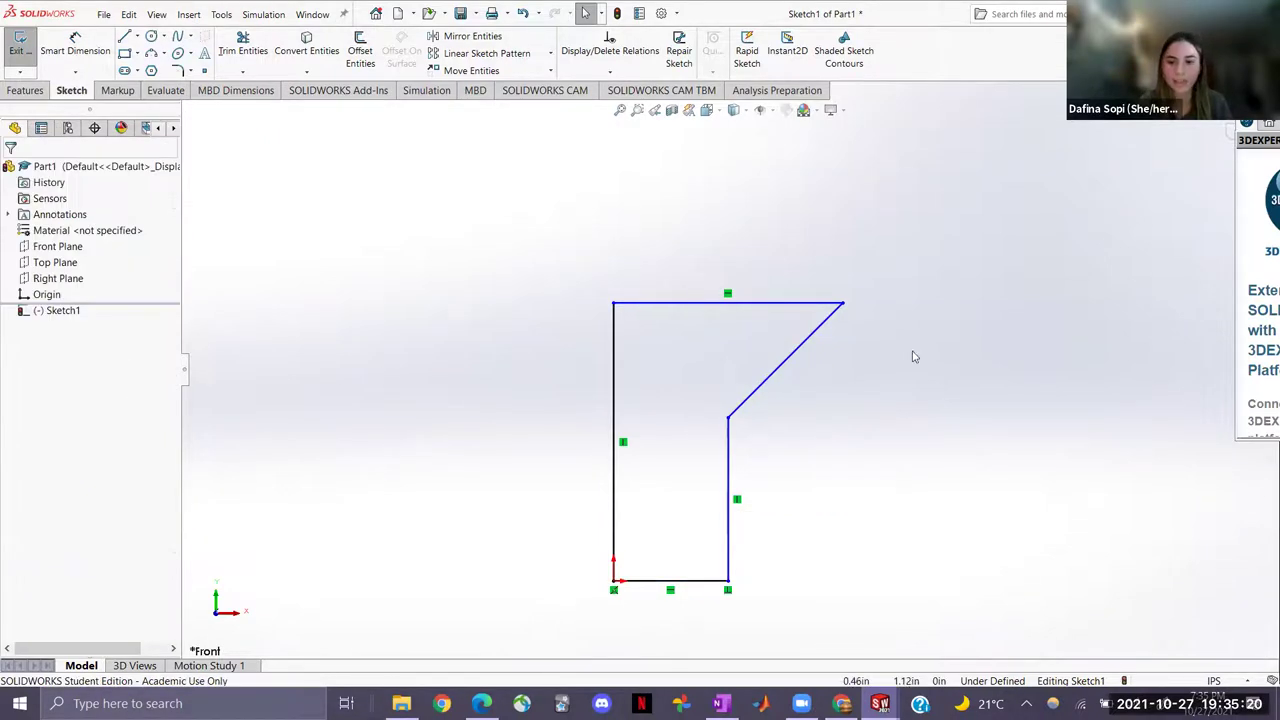
{"action": "left_click", "coordinate": [767, 304]}
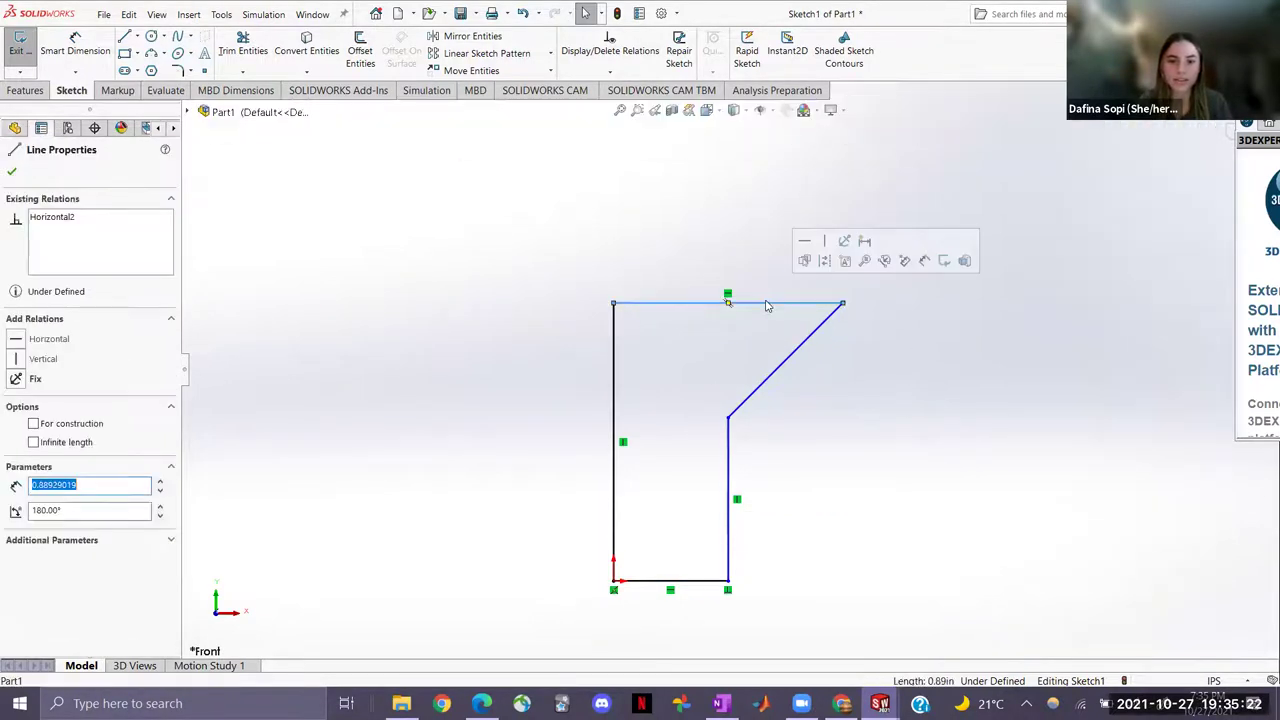
{"action": "left_click", "coordinate": [759, 396], "text": "ctrl"}
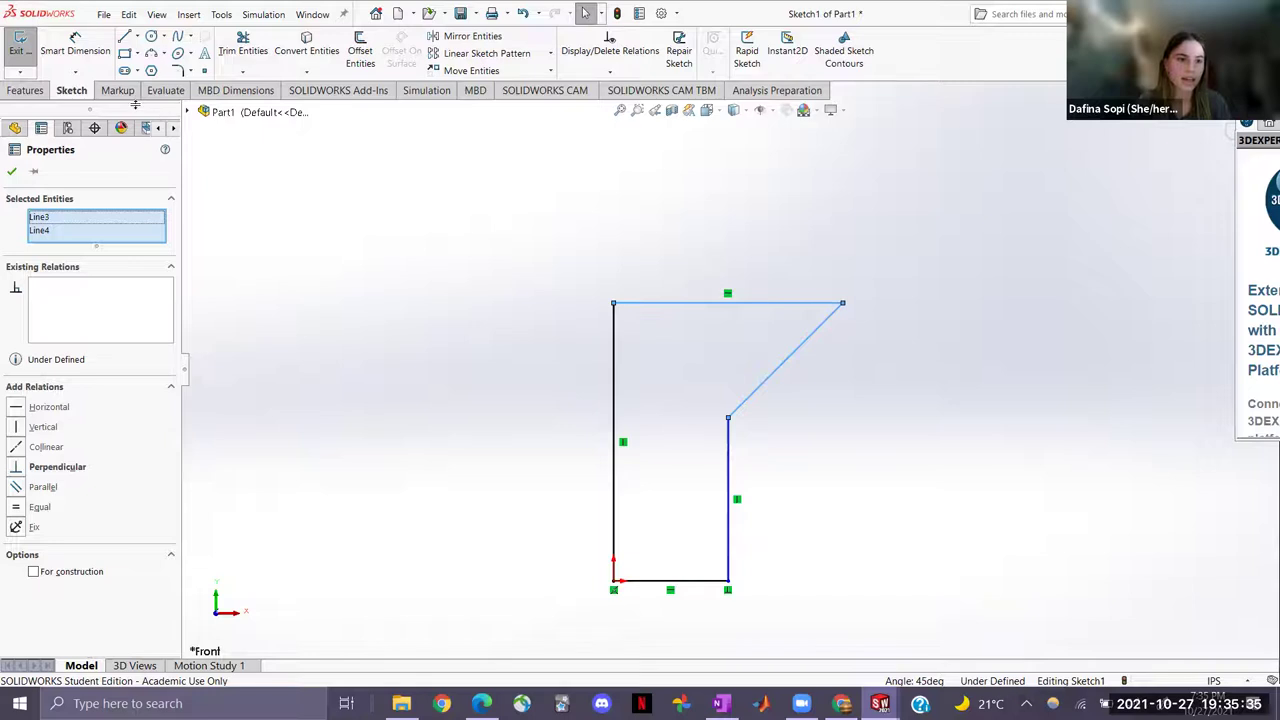
{"action": "left_click", "coordinate": [412, 343]}
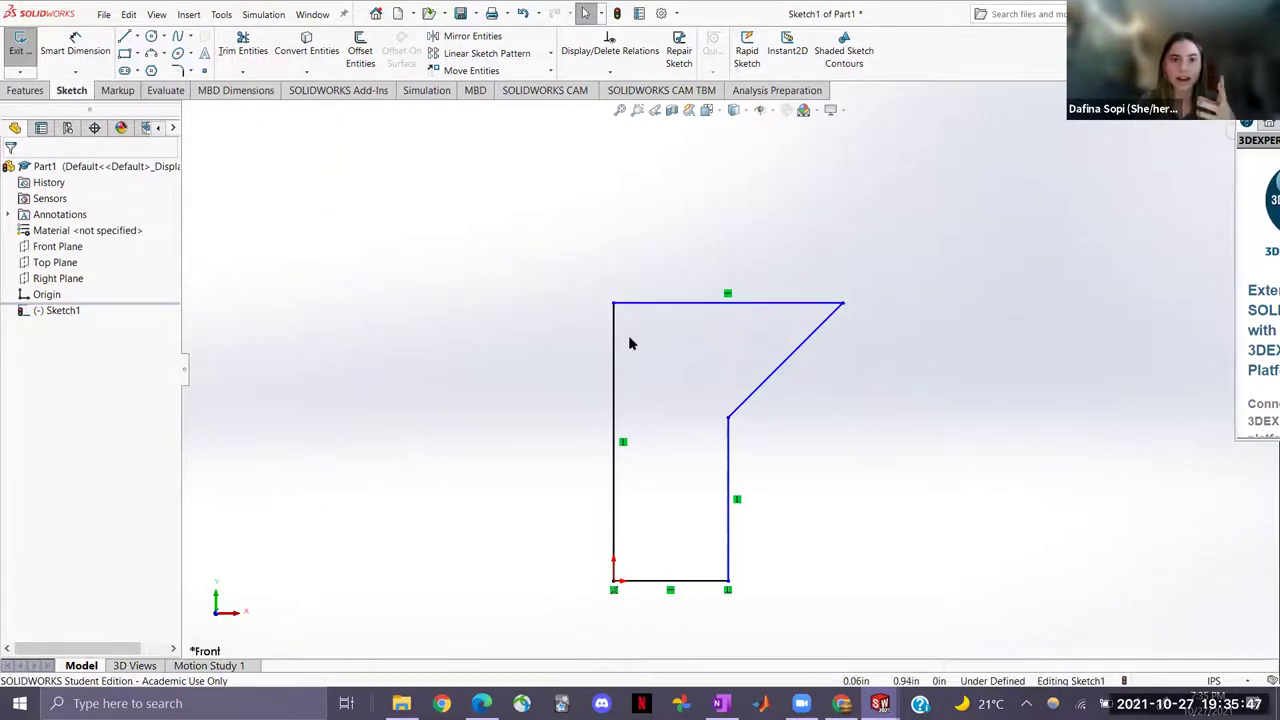
Dimension the profile's left vertical line to 2.99 in, checking the value on the Example slide in Chrome
{"action": "left_click", "coordinate": [75, 45]}
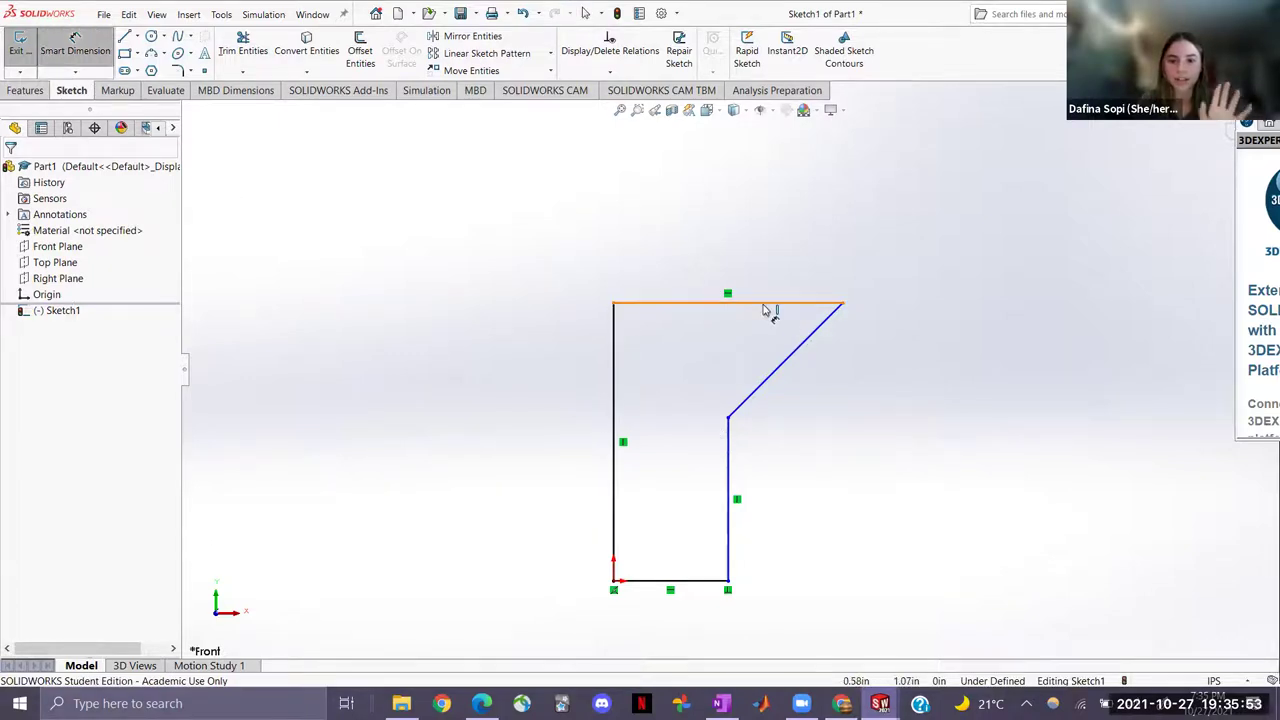
{"action": "left_click", "coordinate": [612, 373]}
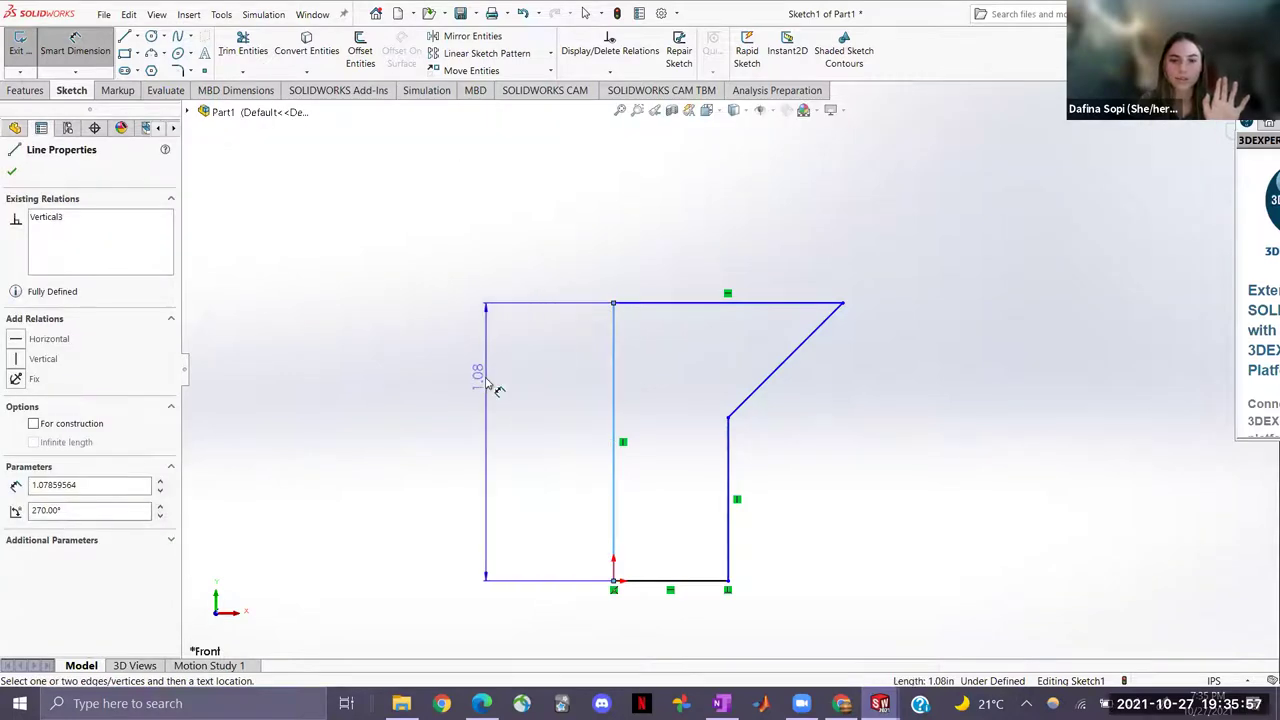
{"action": "left_click", "coordinate": [495, 388]}
{"action": "key", "text": "alt+Tab"}
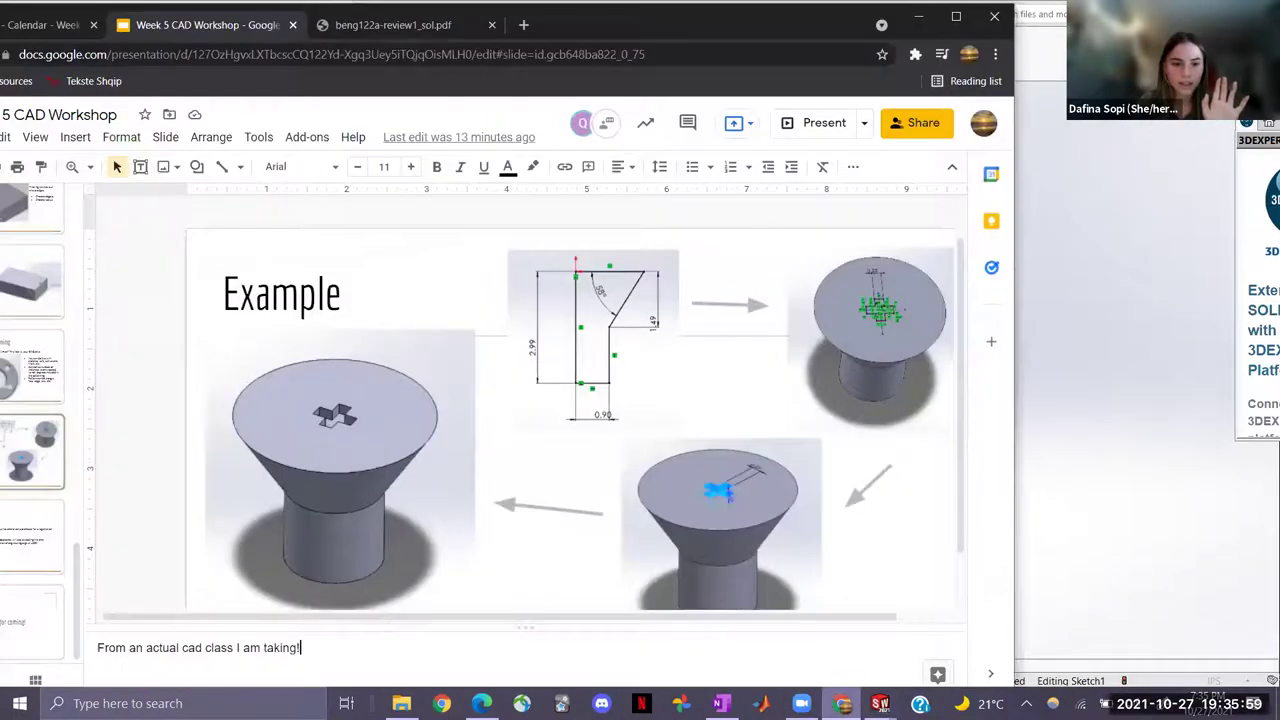
{"action": "scroll", "coordinate": [635, 479], "scroll_direction": "down", "scroll_amount": 1}
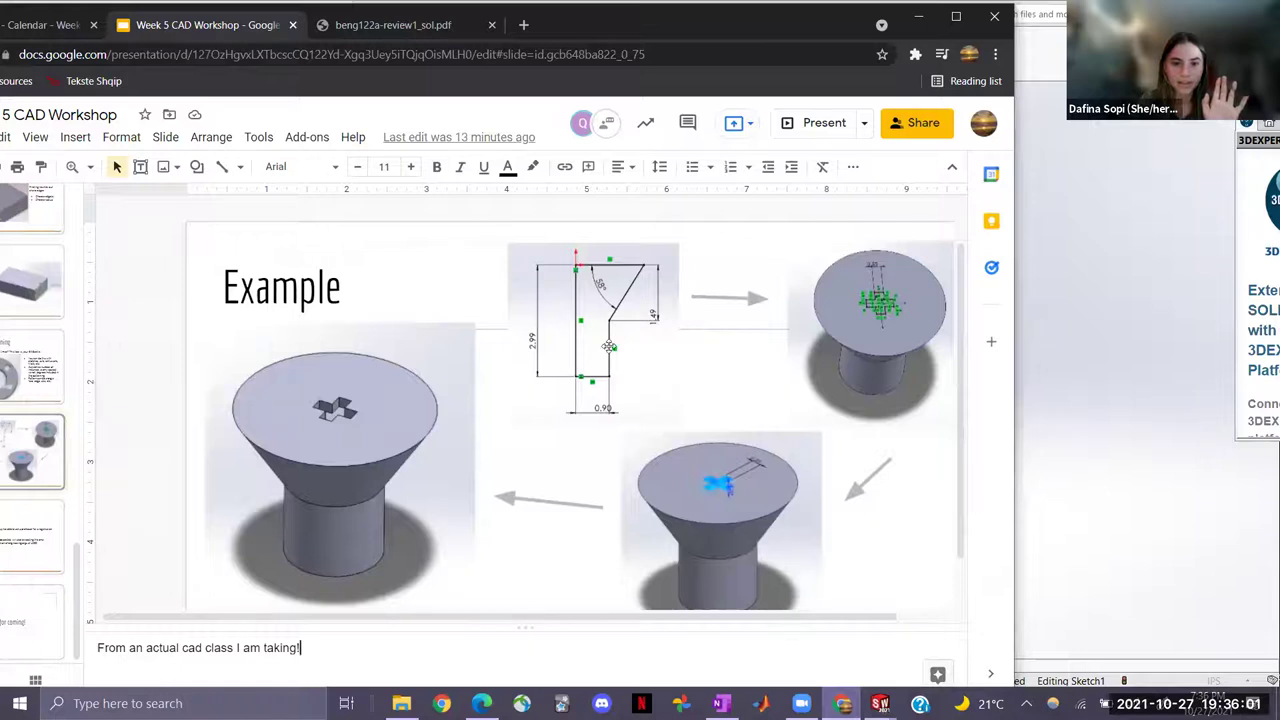
{"action": "key", "text": "alt+Tab"}
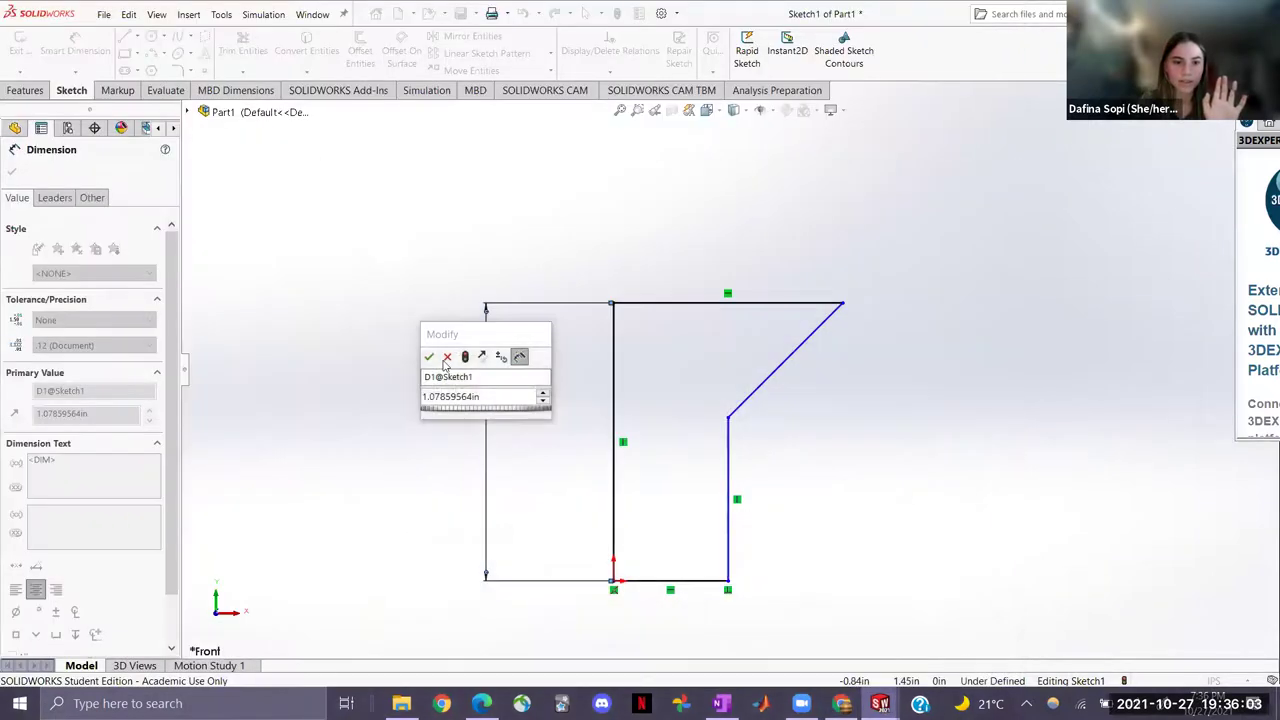
{"action": "left_click", "coordinate": [453, 397]}
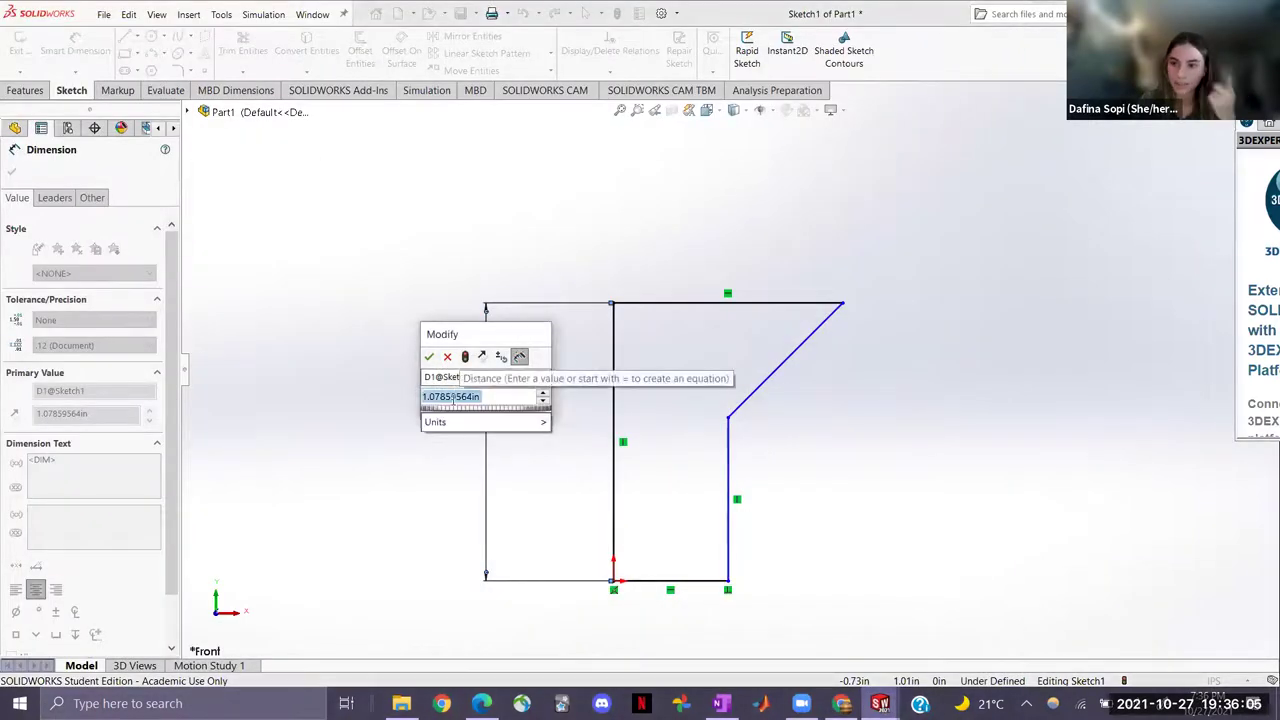
{"action": "left_click", "coordinate": [453, 397]}
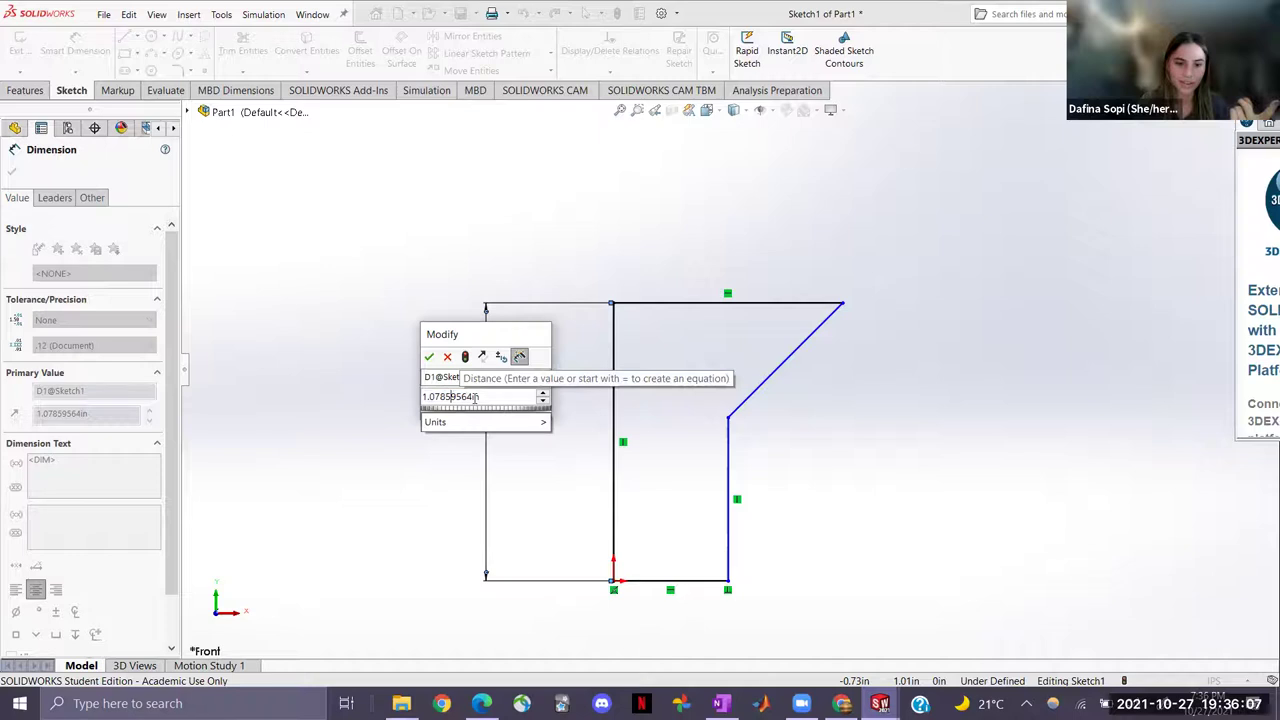
{"action": "left_click_drag", "start_coordinate": [476, 397], "coordinate": [420, 398]}
{"action": "type", "text": "="}
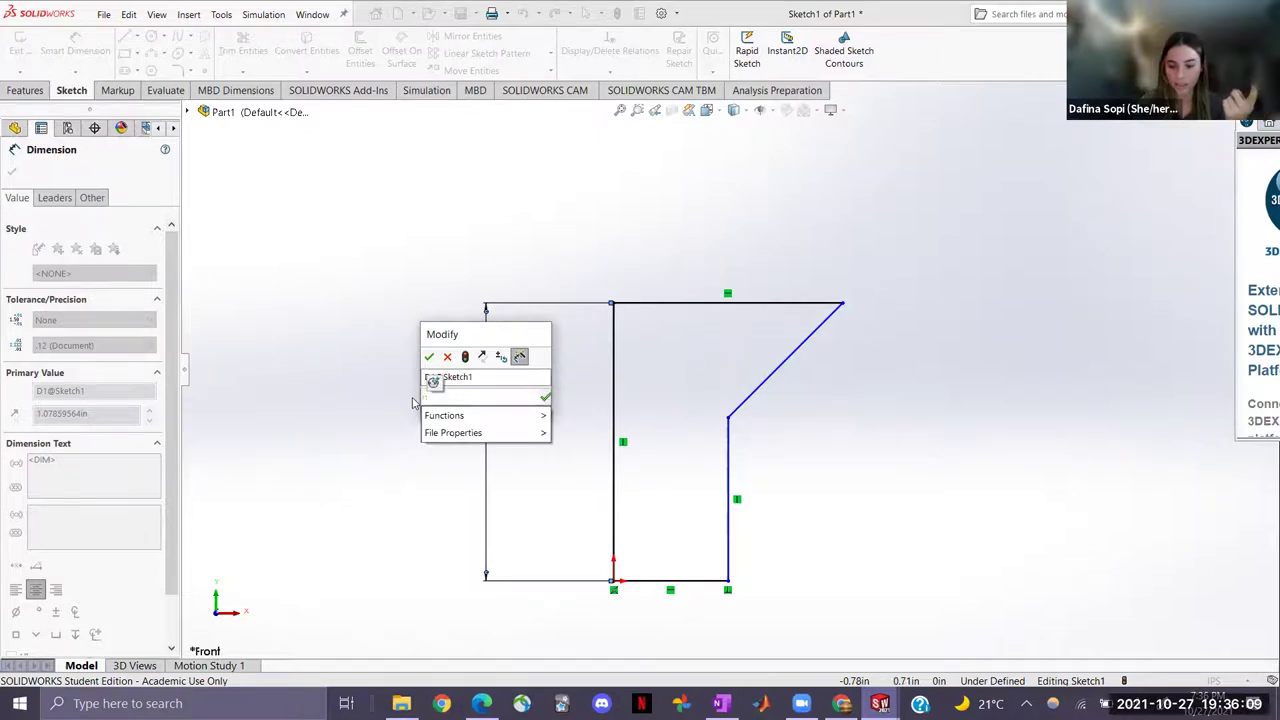
{"action": "key", "text": "BackSpace"}
{"action": "type", "text": "2.99"}
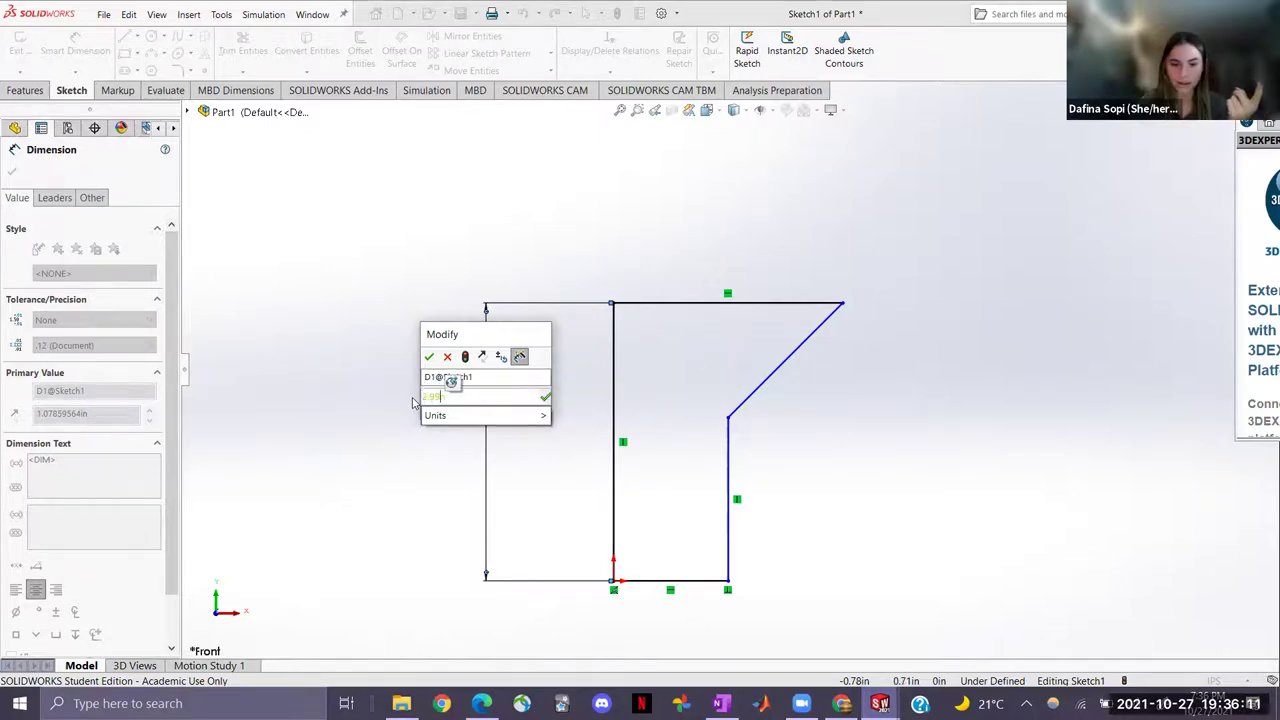
{"action": "type", "text": "in"}
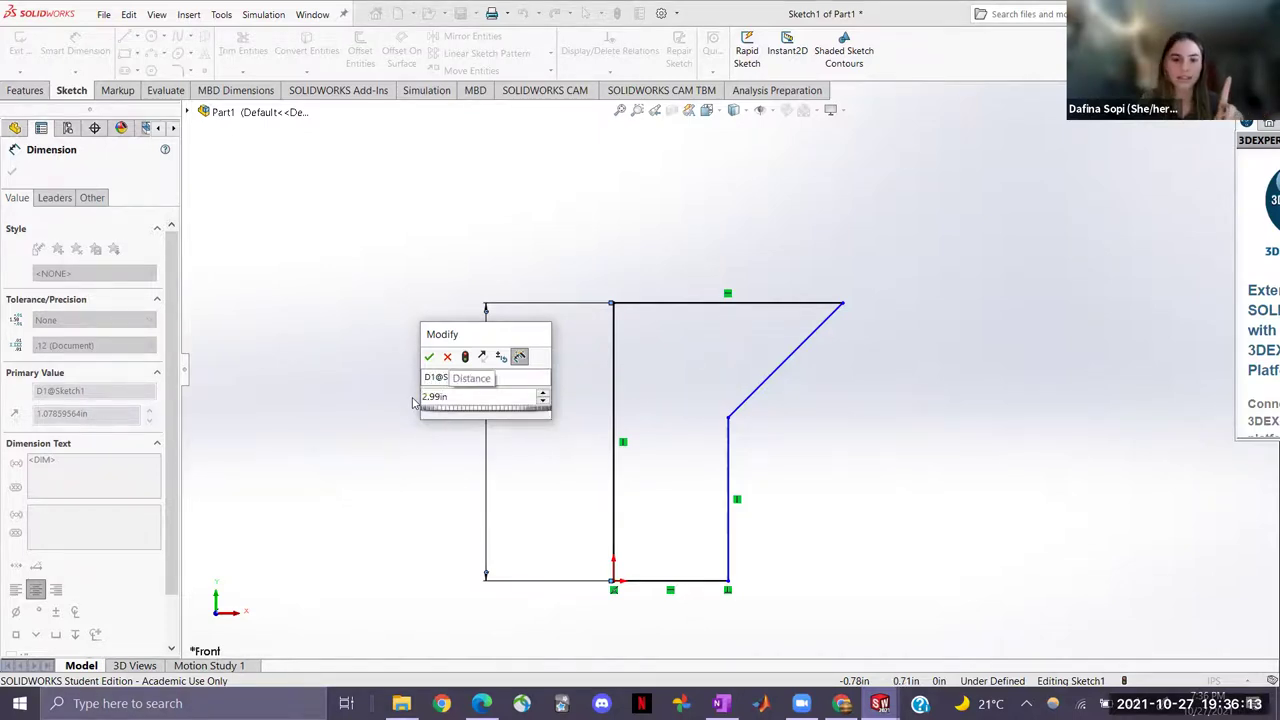
{"action": "key", "text": "Return"}
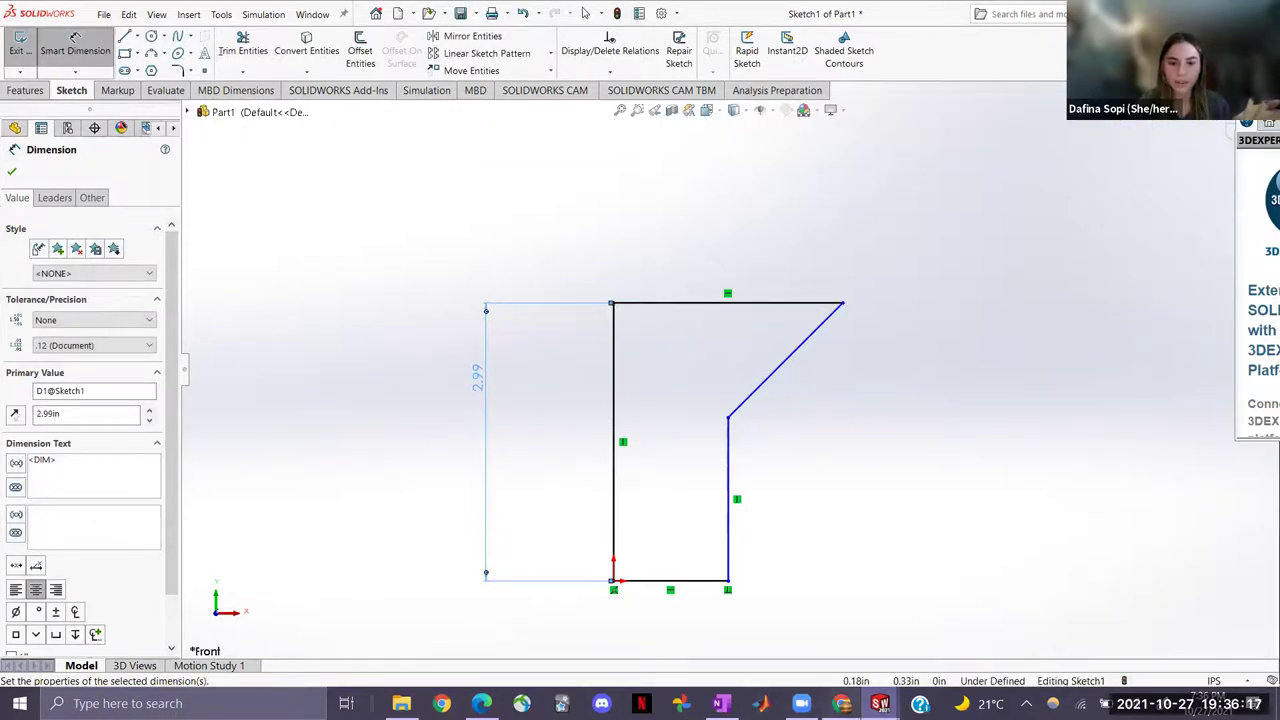
Check the base width on the Example slide and dimension the profile's bottom line to 0.90 in
{"action": "left_click", "coordinate": [842, 703]}
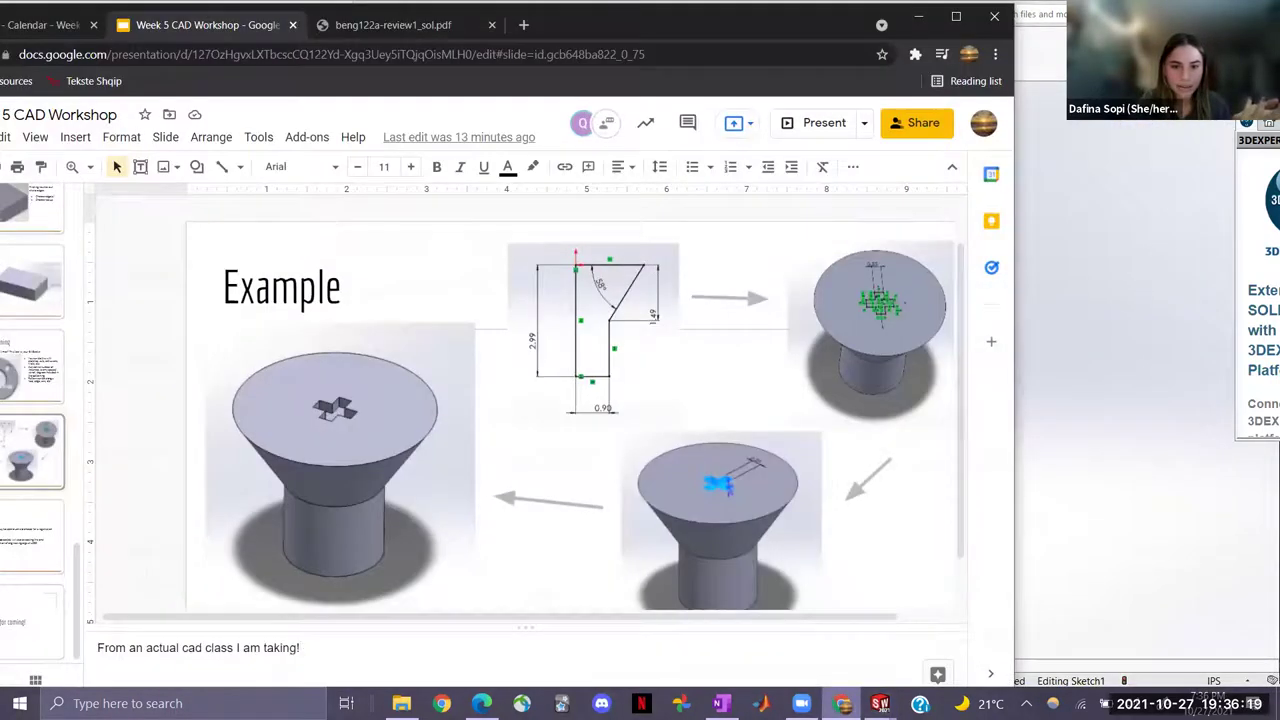
{"action": "left_click", "coordinate": [842, 703]}
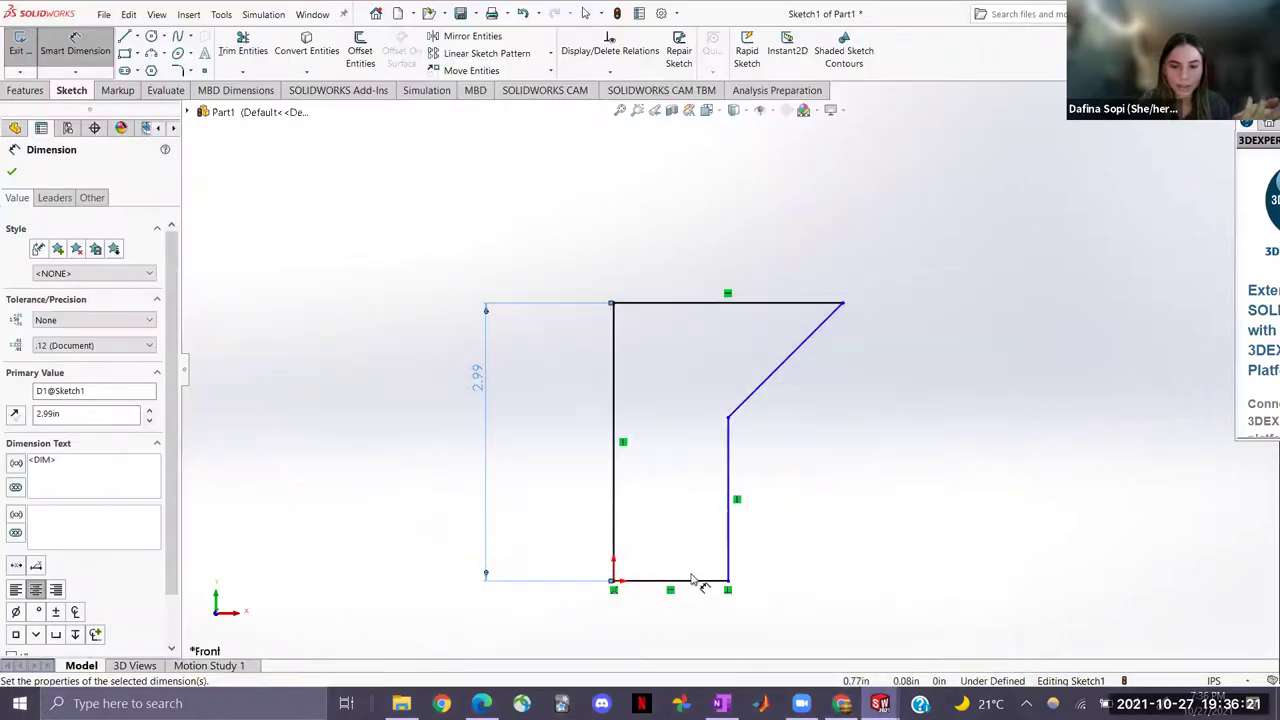
{"action": "left_click", "coordinate": [695, 588]}
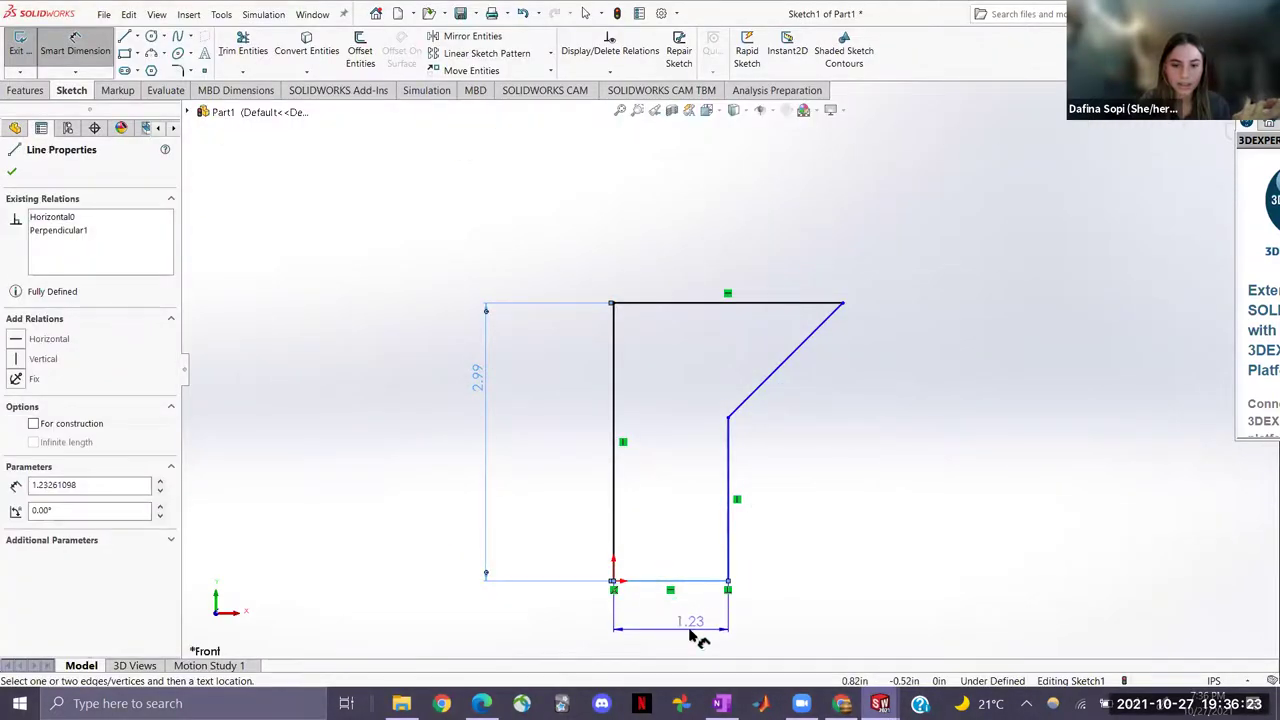
{"action": "left_click", "coordinate": [695, 638]}
{"action": "type", "text": "0.9"}
{"action": "key", "text": "Return"}
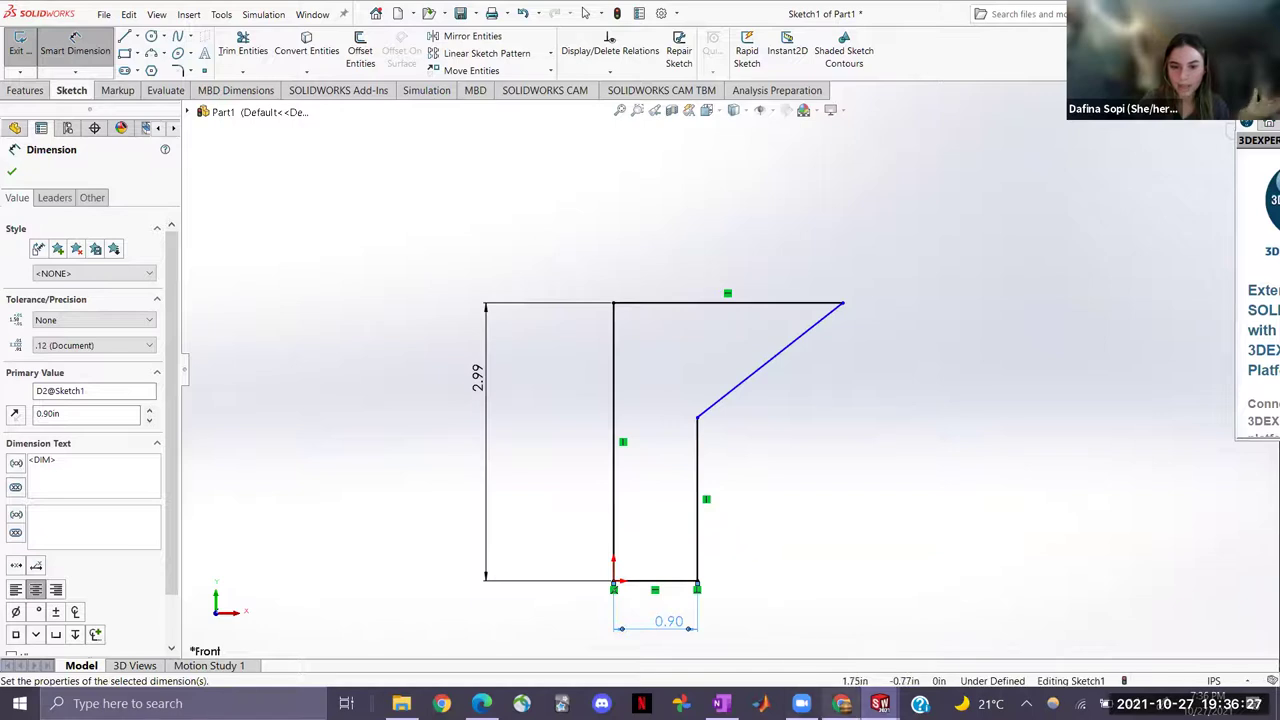
Check the slide again, dimension the slanted line's vertical height to 1.49 in, and leave Smart Dimension
{"action": "key", "text": "alt+Tab"}
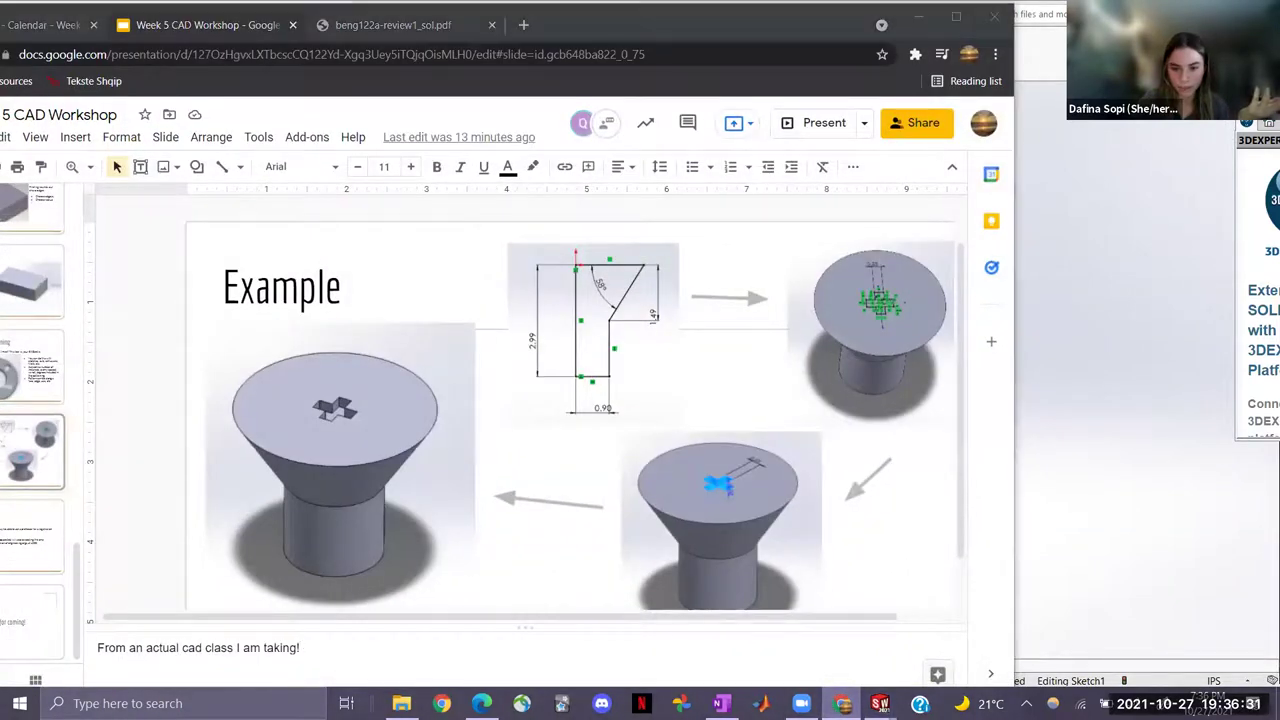
{"action": "key", "text": "alt+Tab"}
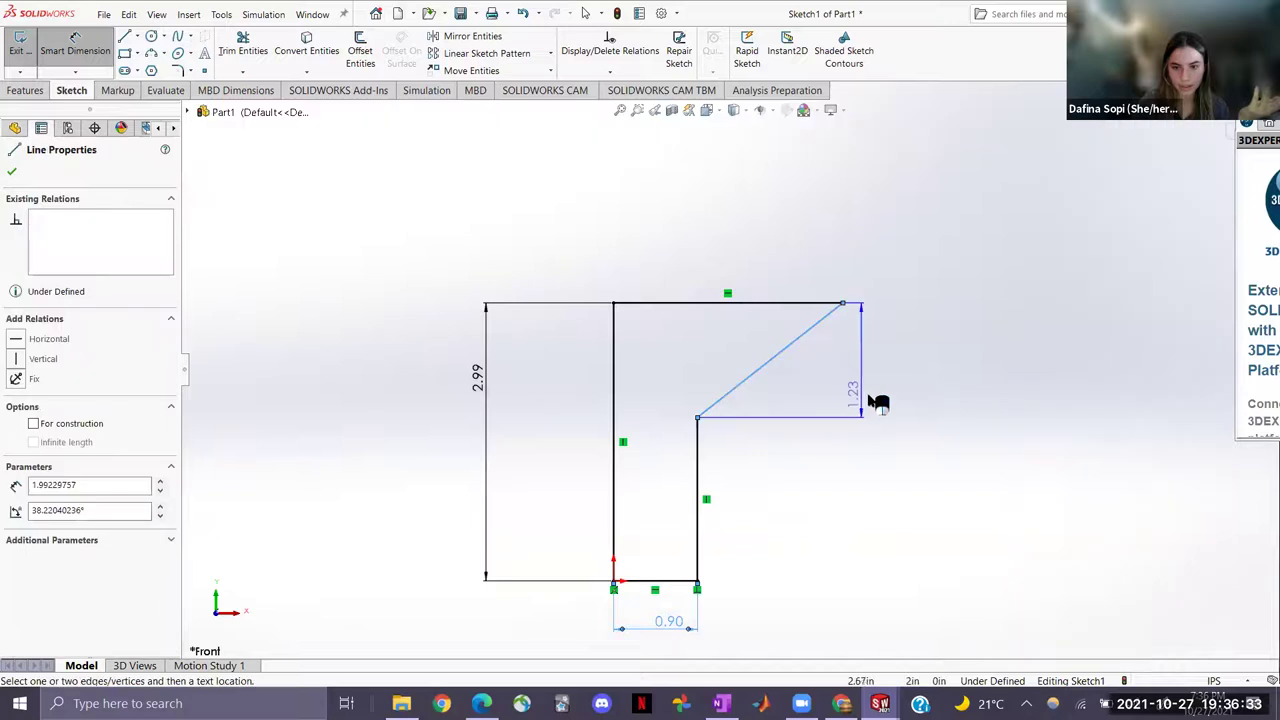
{"action": "left_click", "coordinate": [872, 404]}
{"action": "type", "text": "1.49"}
{"action": "key", "text": "Return"}
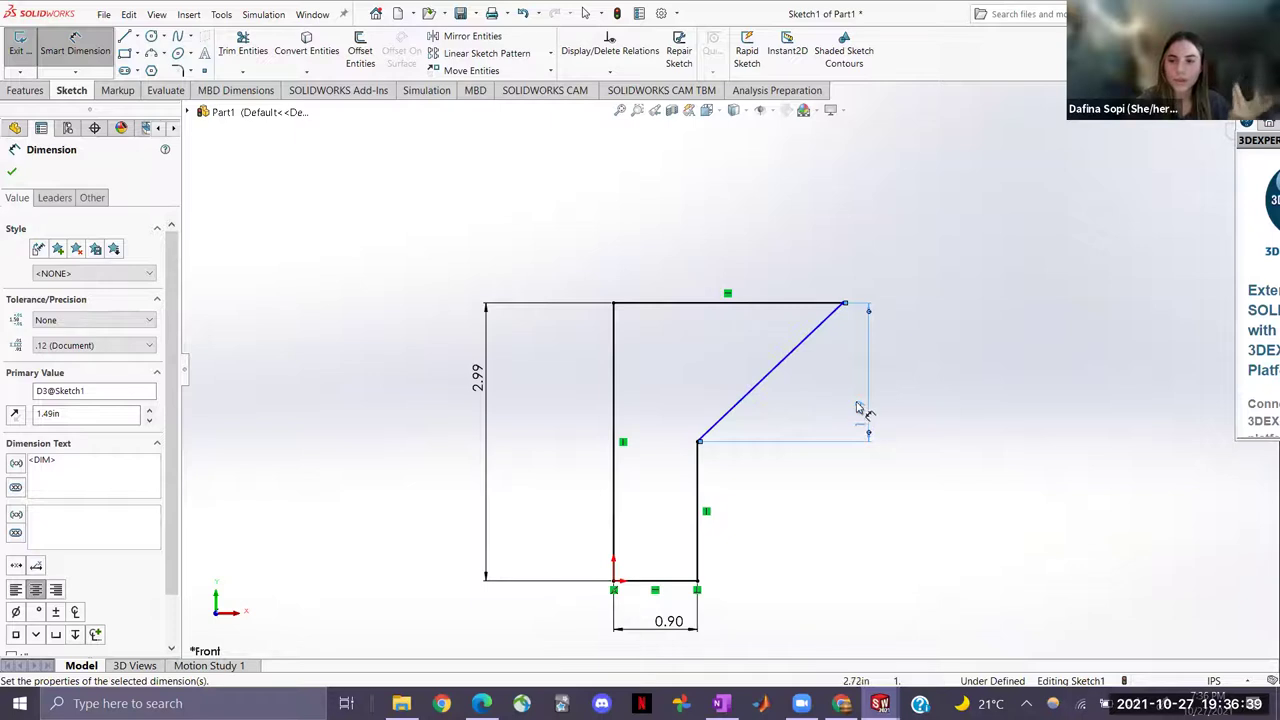
{"action": "left_click", "coordinate": [89, 60]}
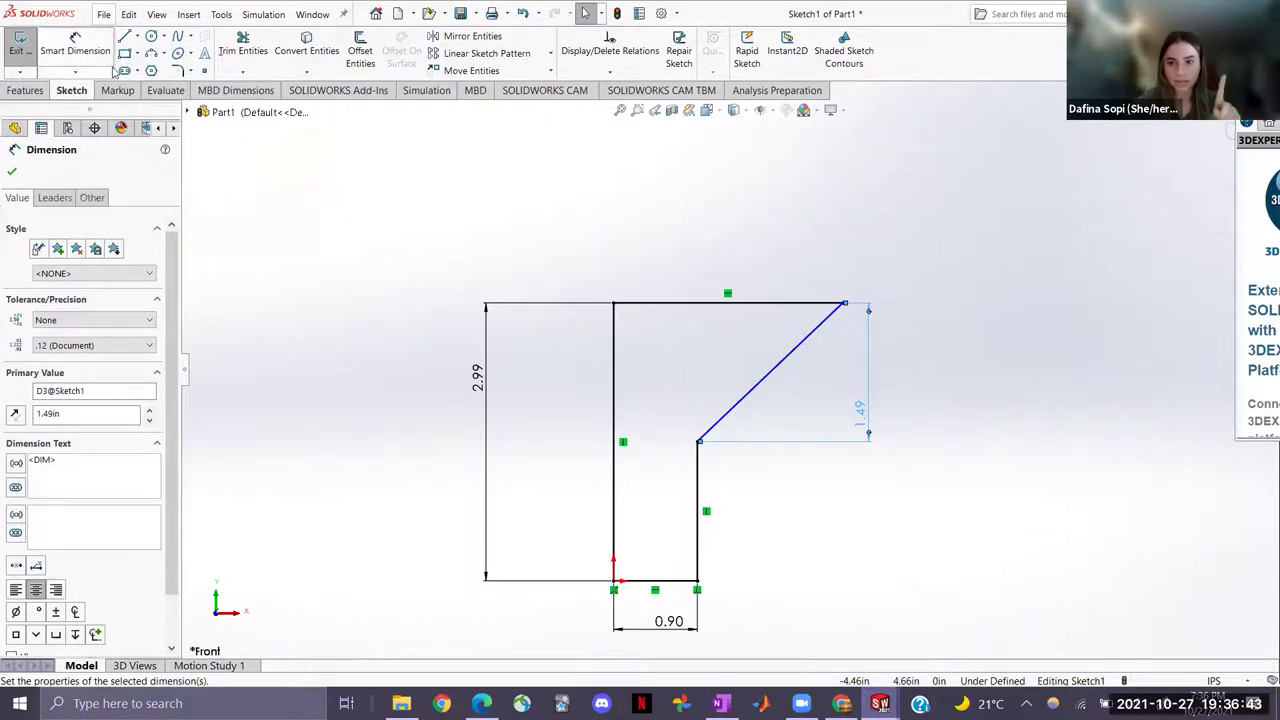
Move the slanted line's upper endpoint along the top line to test the sketch's remaining freedom
{"action": "left_click", "coordinate": [792, 362]}
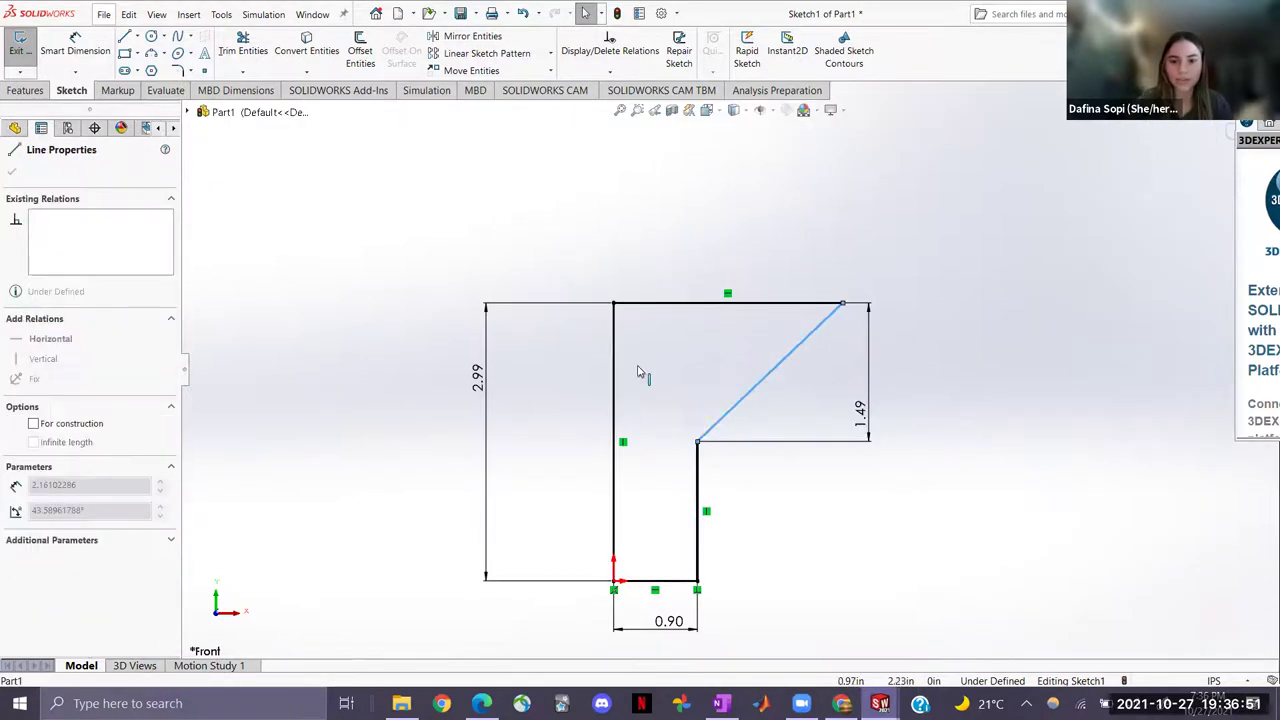
{"action": "left_click", "coordinate": [756, 349]}
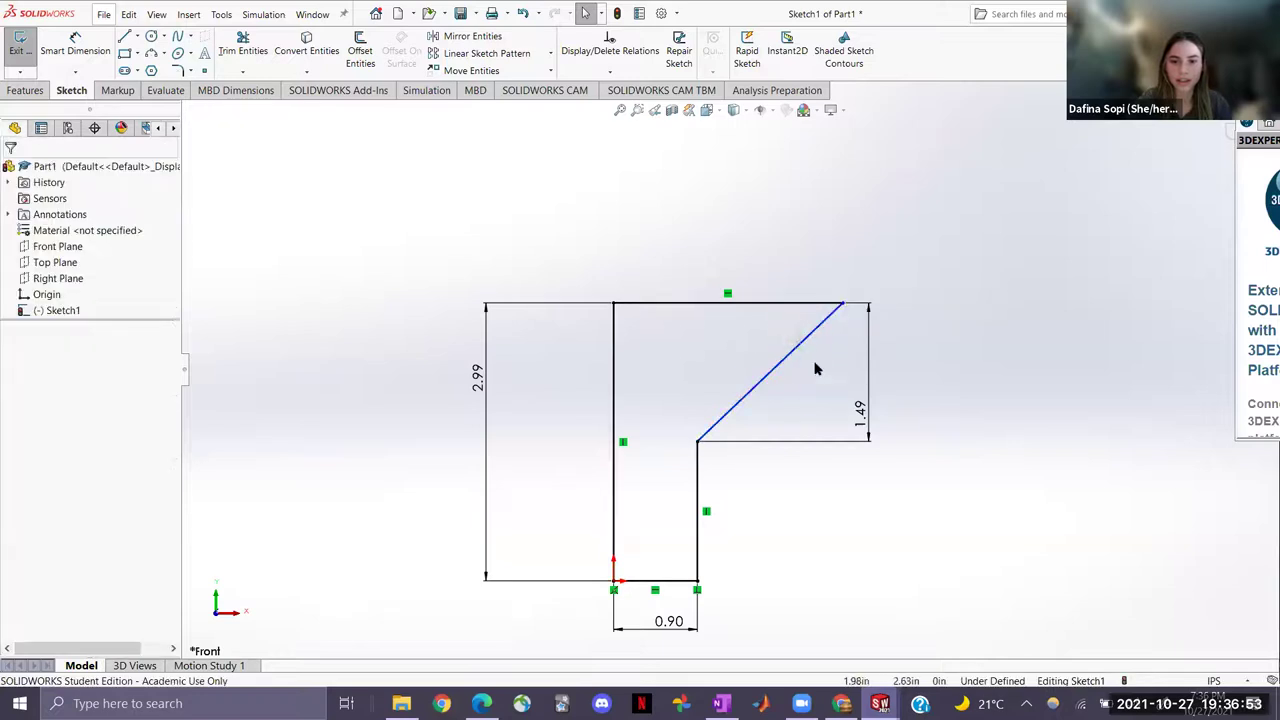
{"action": "left_click", "coordinate": [793, 370]}
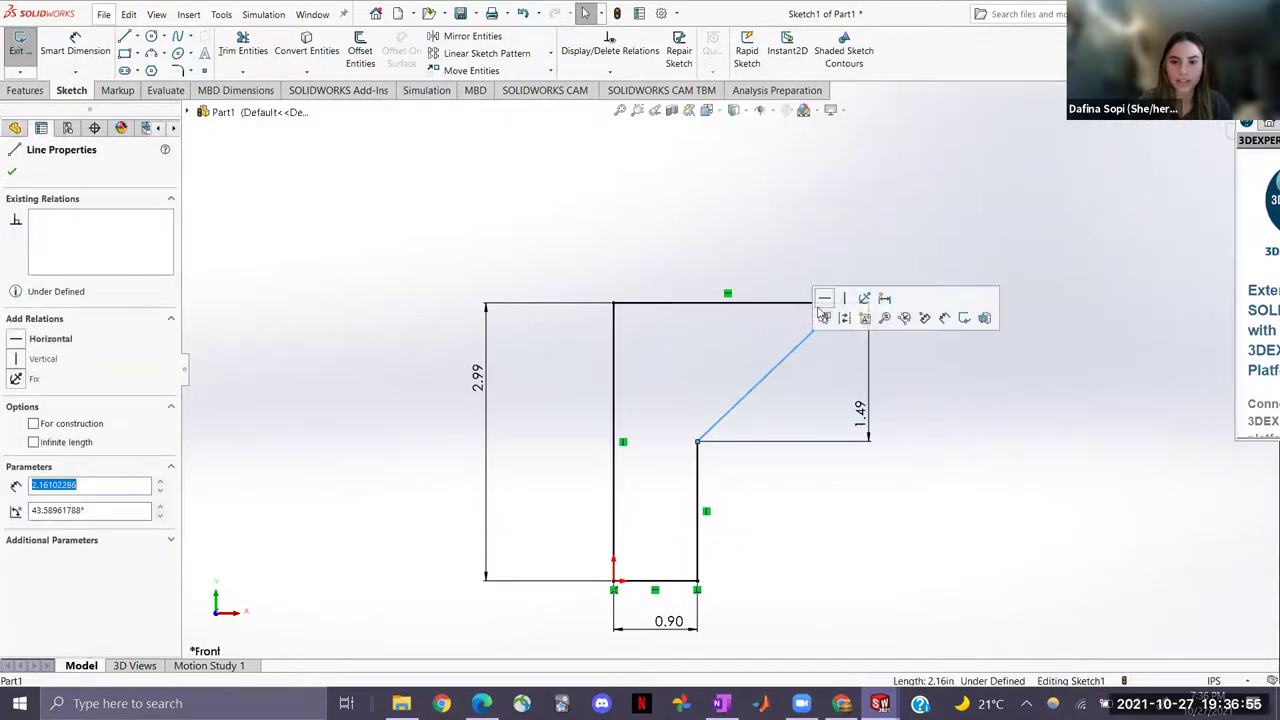
{"action": "left_click", "coordinate": [762, 239]}
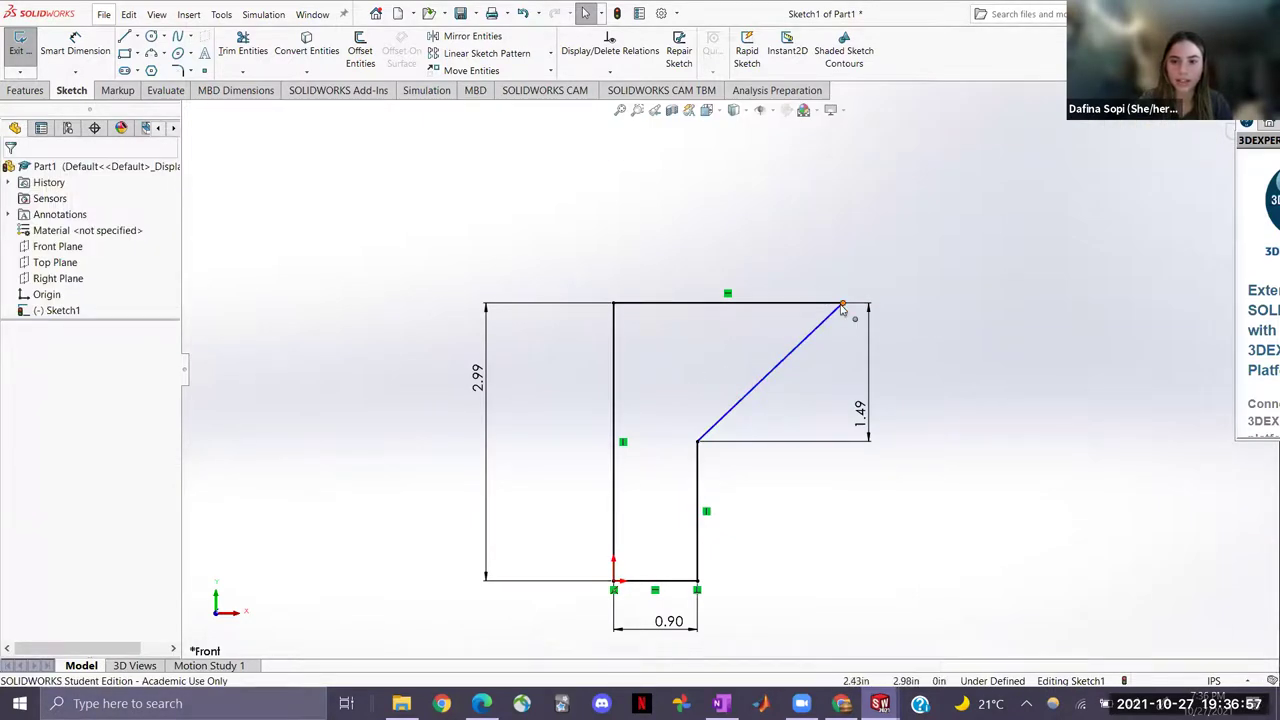
{"action": "left_click", "coordinate": [843, 303]}
{"action": "left_click_drag", "start_coordinate": [843, 303], "coordinate": [717, 303]}
{"action": "left_click_drag", "start_coordinate": [788, 337], "coordinate": [843, 323]}
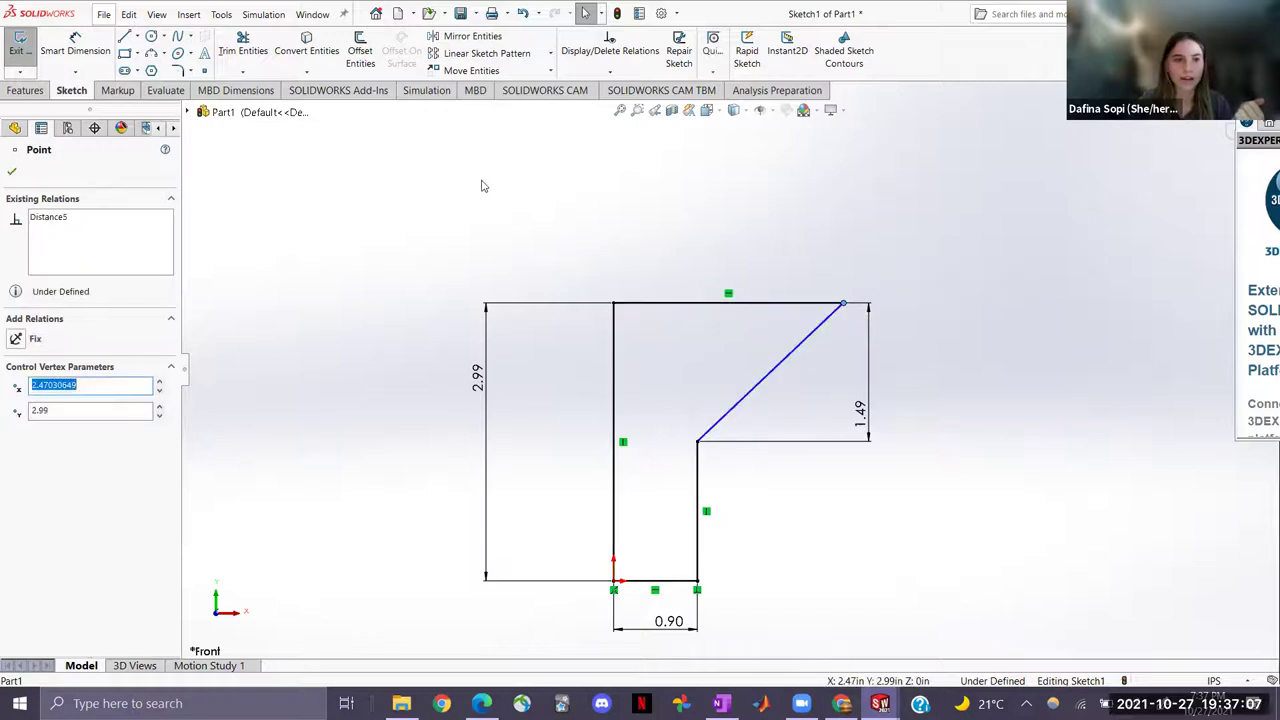
Dimension the angle between the slanted line and the top line to 58°, checking the value on the Example slide
{"action": "left_click", "coordinate": [74, 50]}
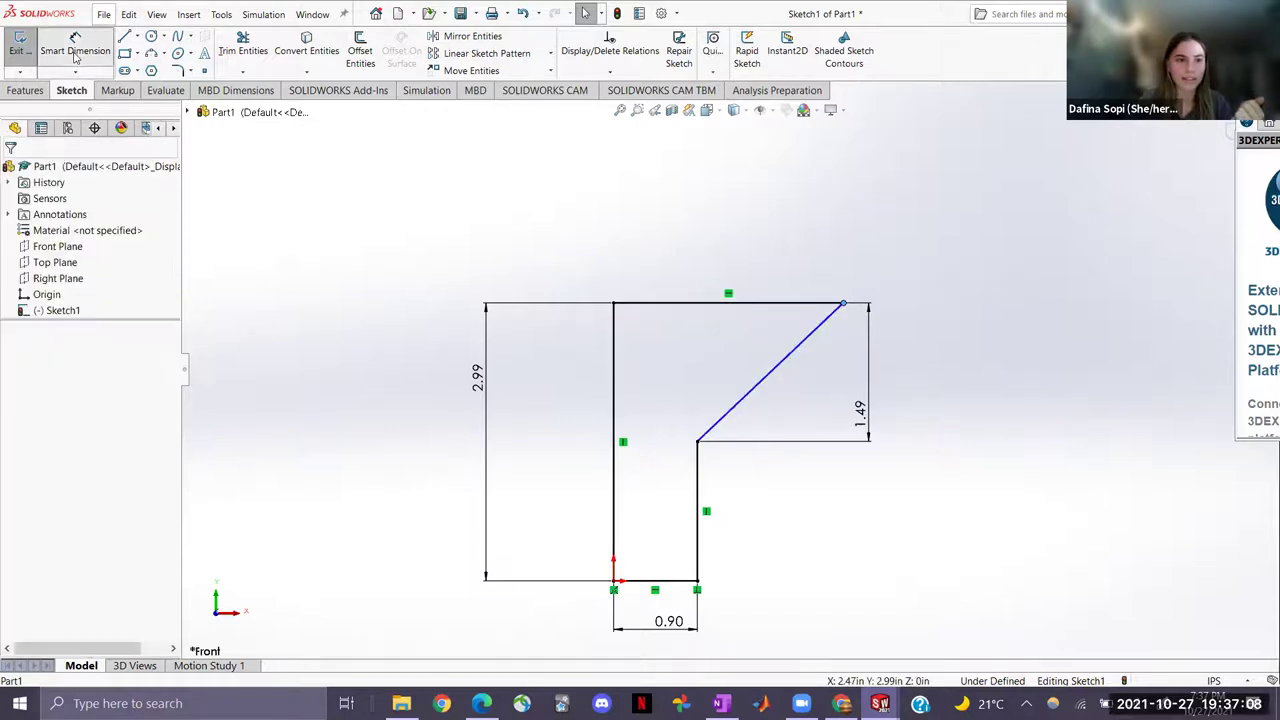
{"action": "left_click", "coordinate": [760, 394]}
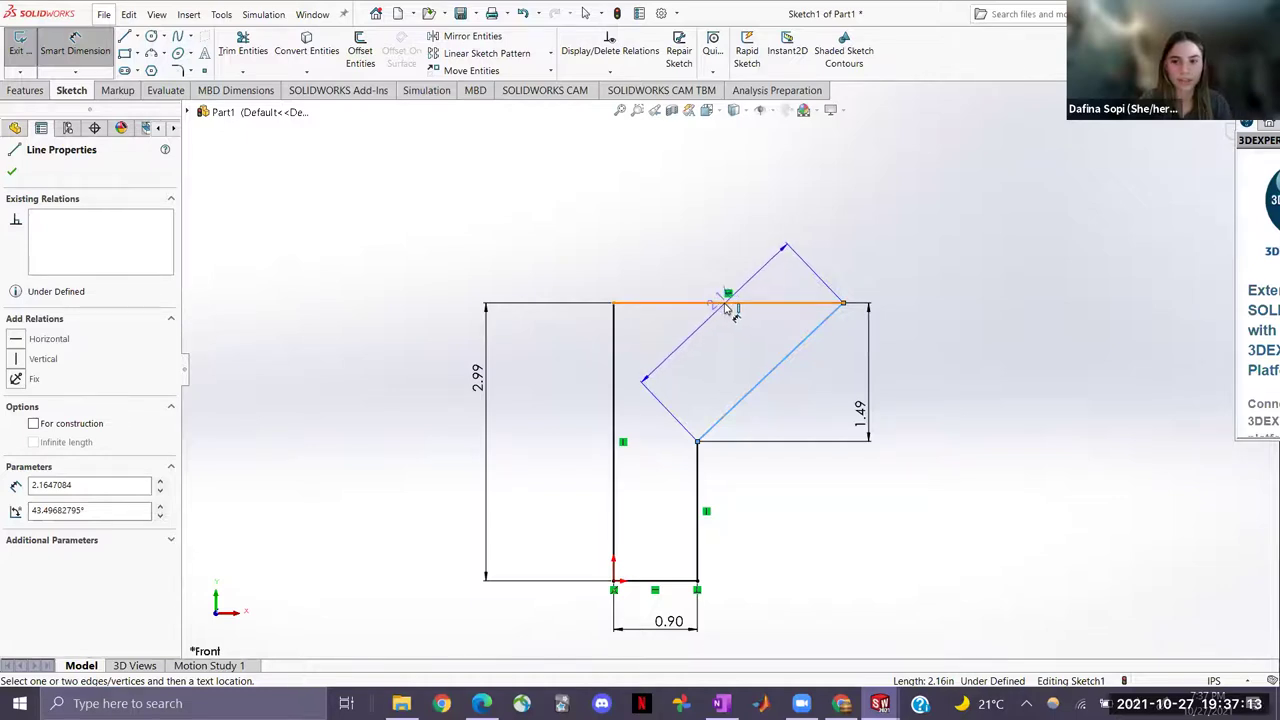
{"action": "left_click", "coordinate": [729, 302]}
{"action": "left_click", "coordinate": [707, 377]}
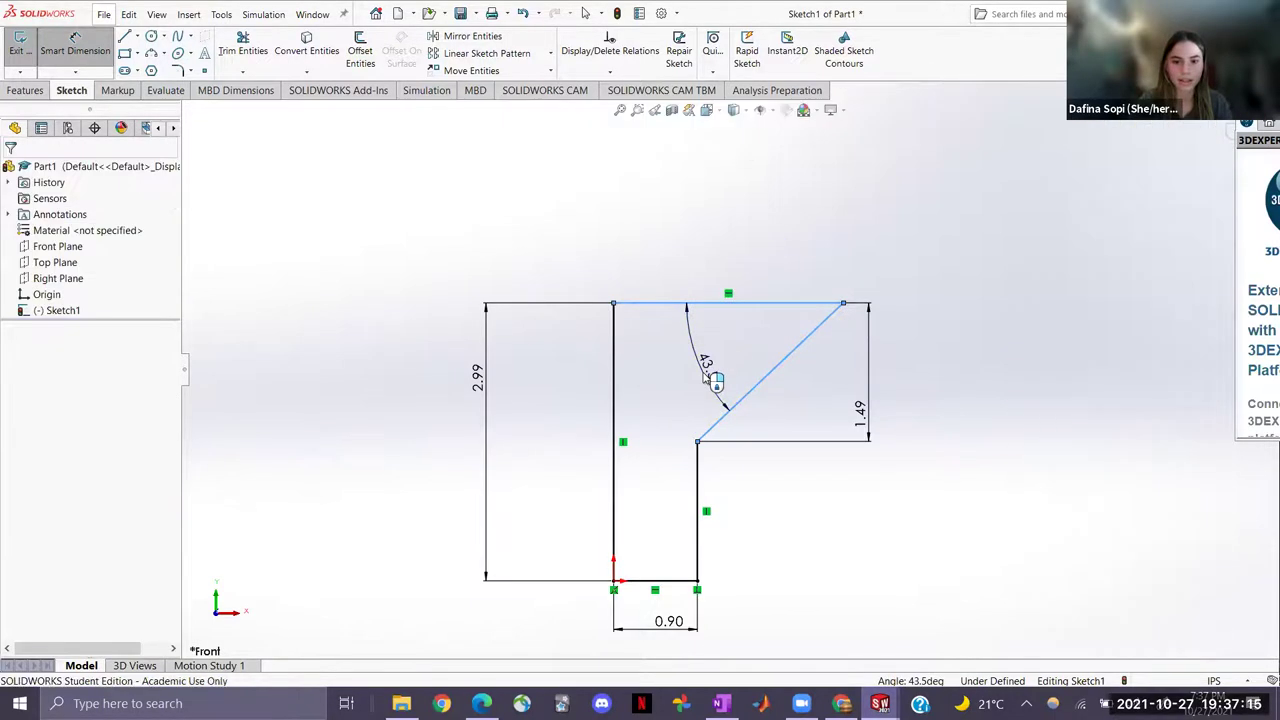
{"action": "left_click", "coordinate": [841, 703]}
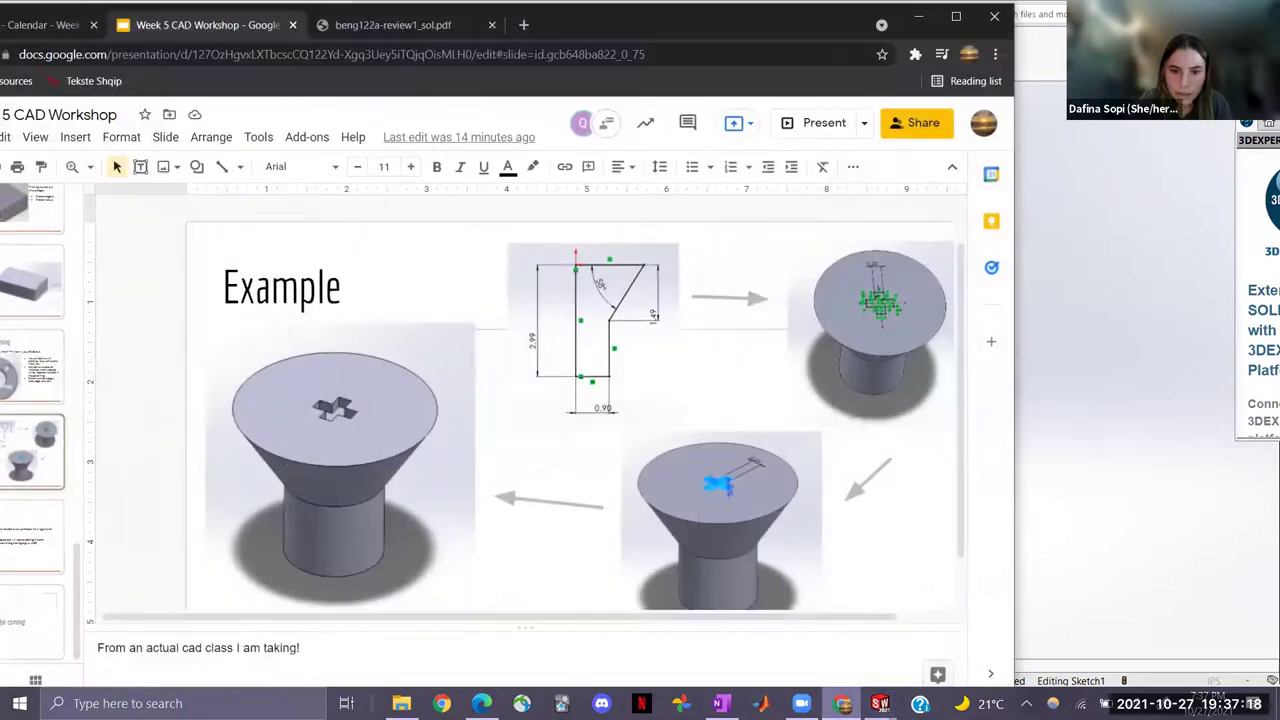
{"action": "left_click", "coordinate": [841, 703]}
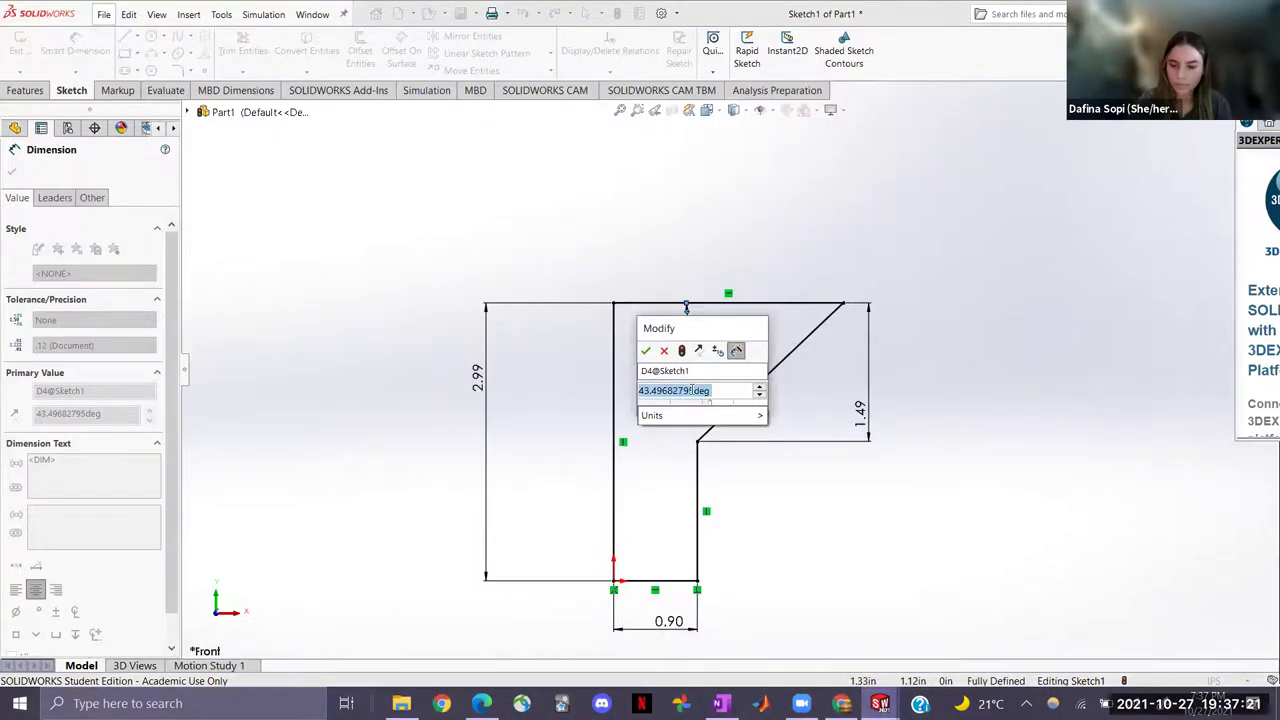
{"action": "type", "text": "58"}
{"action": "key", "text": "Return"}
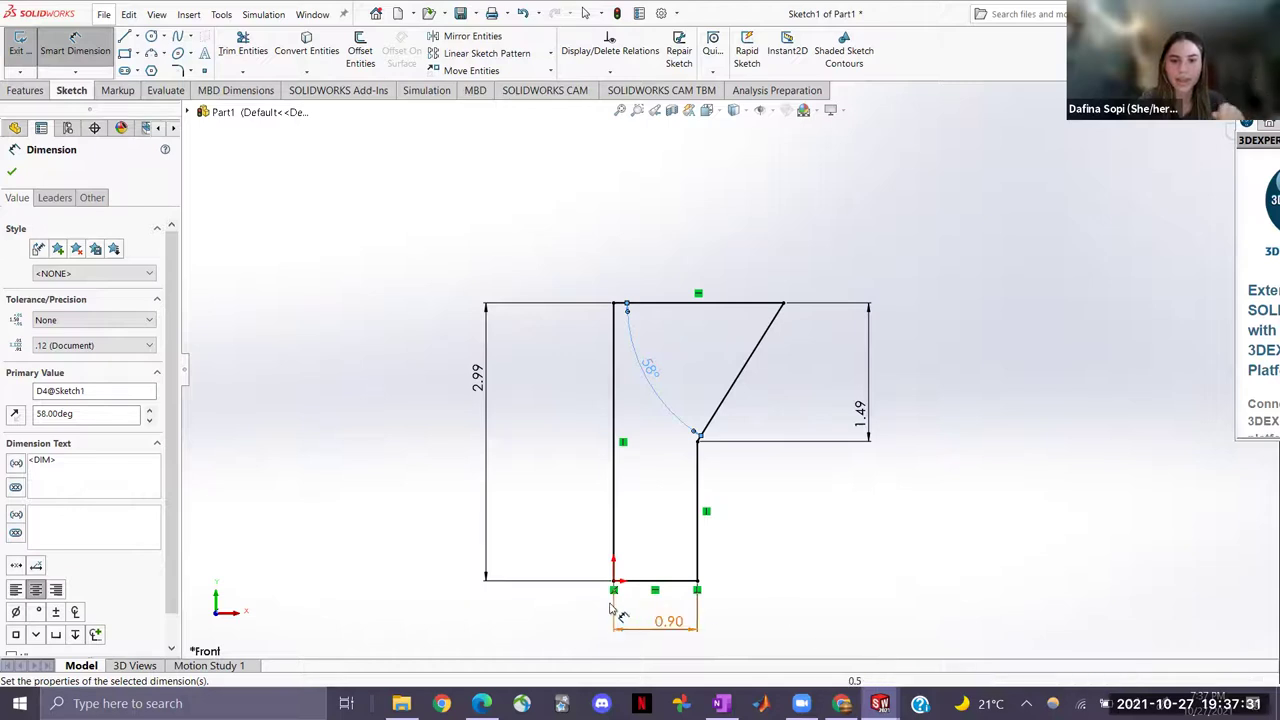
Compare the dimensioned profile with the Example slide, examine its base near the origin up close, and finish Smart Dimension
{"action": "left_click", "coordinate": [842, 703]}
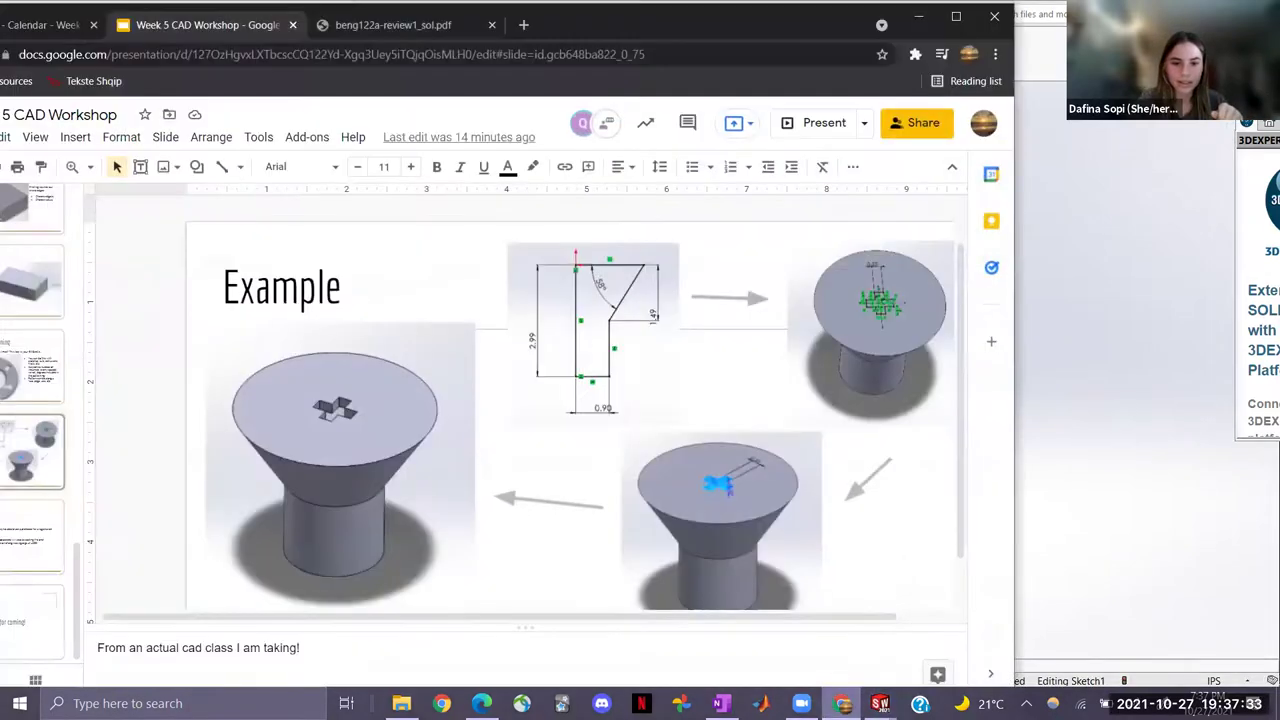
{"action": "left_click", "coordinate": [842, 703]}
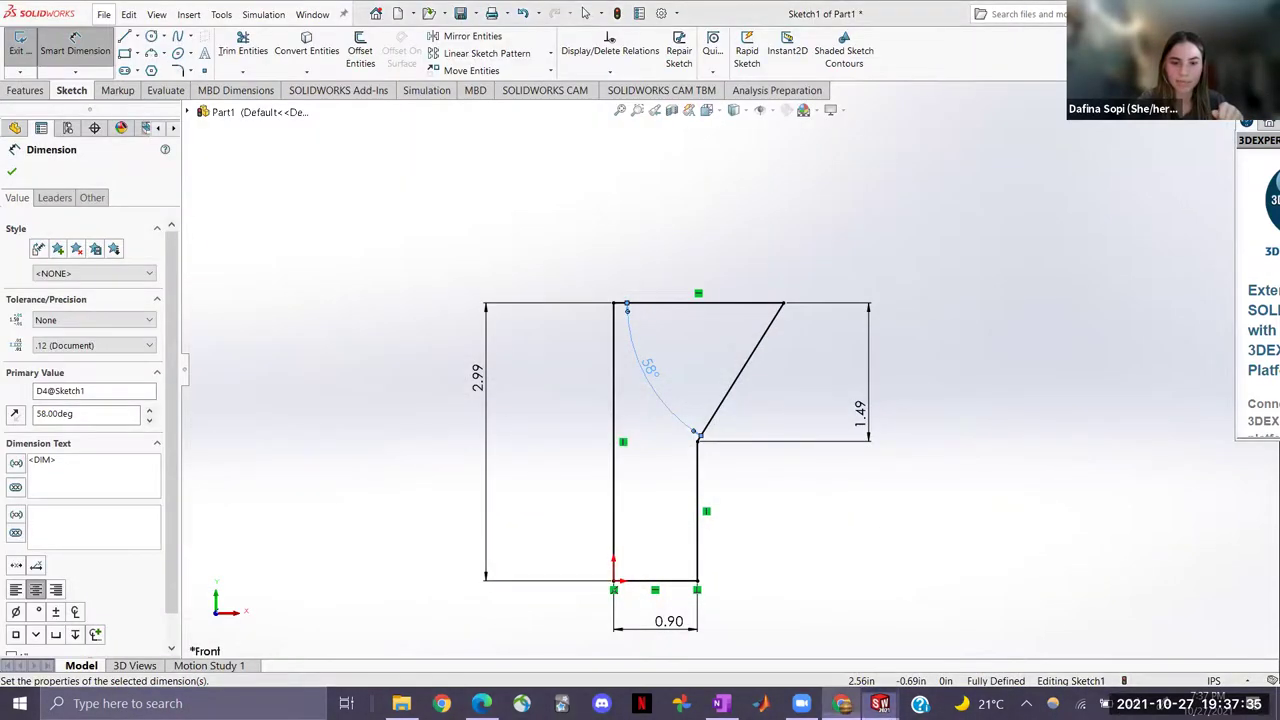
{"action": "left_click", "coordinate": [842, 703]}
{"action": "key", "text": "alt+Tab"}
{"action": "scroll", "coordinate": [640, 606], "scroll_direction": "up", "scroll_amount": 3}
{"action": "scroll", "coordinate": [700, 480], "scroll_direction": "down", "scroll_amount": 3}
{"action": "scroll", "coordinate": [737, 366], "scroll_direction": "down", "scroll_amount": 3}
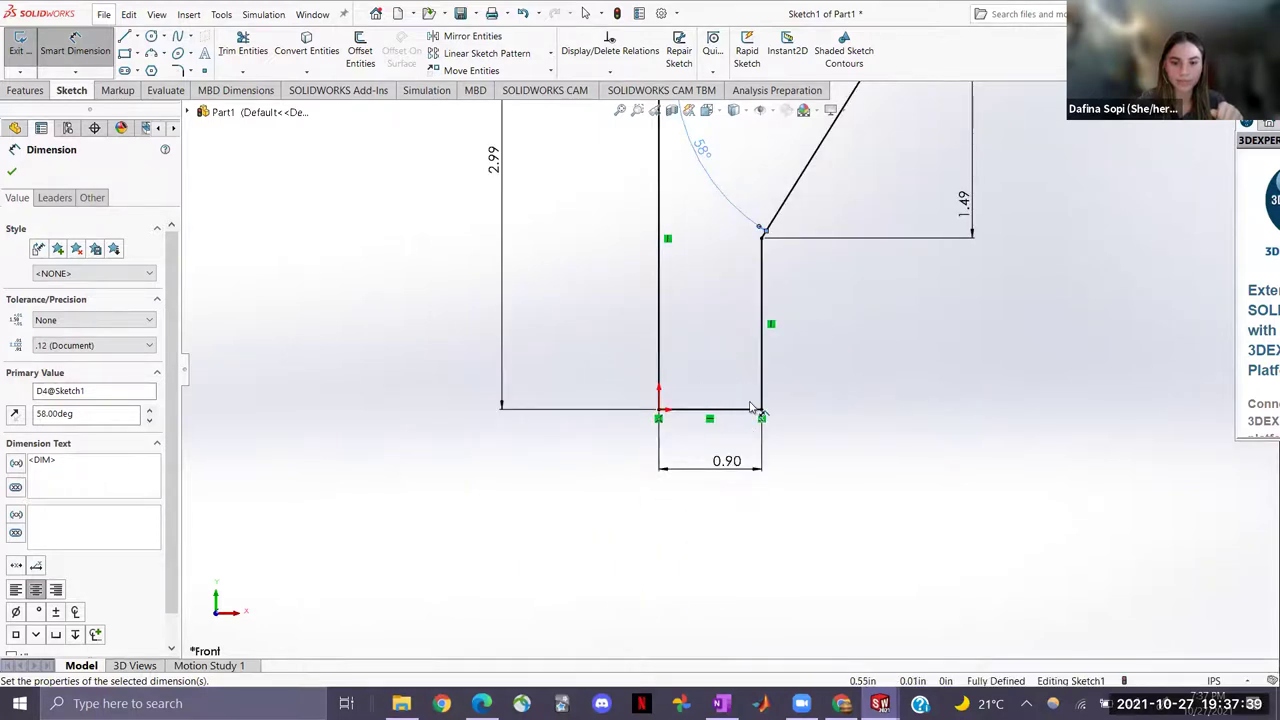
{"action": "scroll", "coordinate": [829, 420], "scroll_direction": "down", "scroll_amount": 2}
{"action": "scroll", "coordinate": [829, 420], "scroll_direction": "up", "scroll_amount": 5}
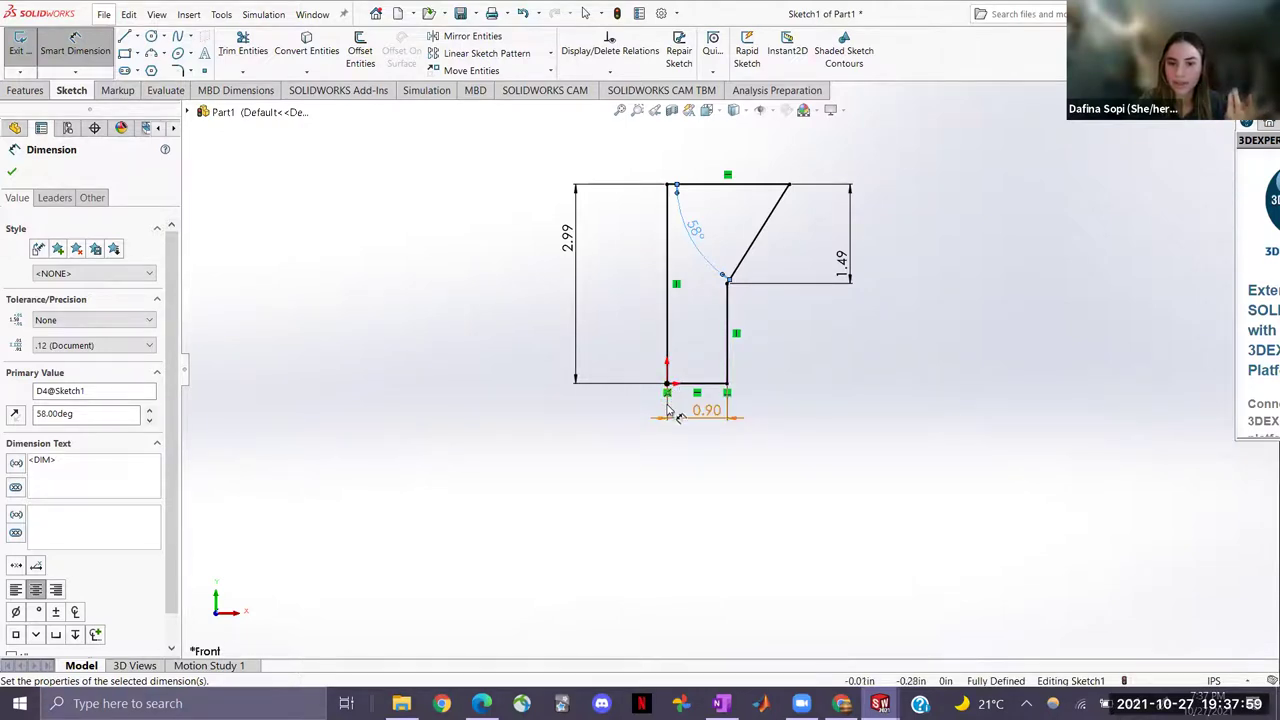
{"action": "key", "text": "Escape"}
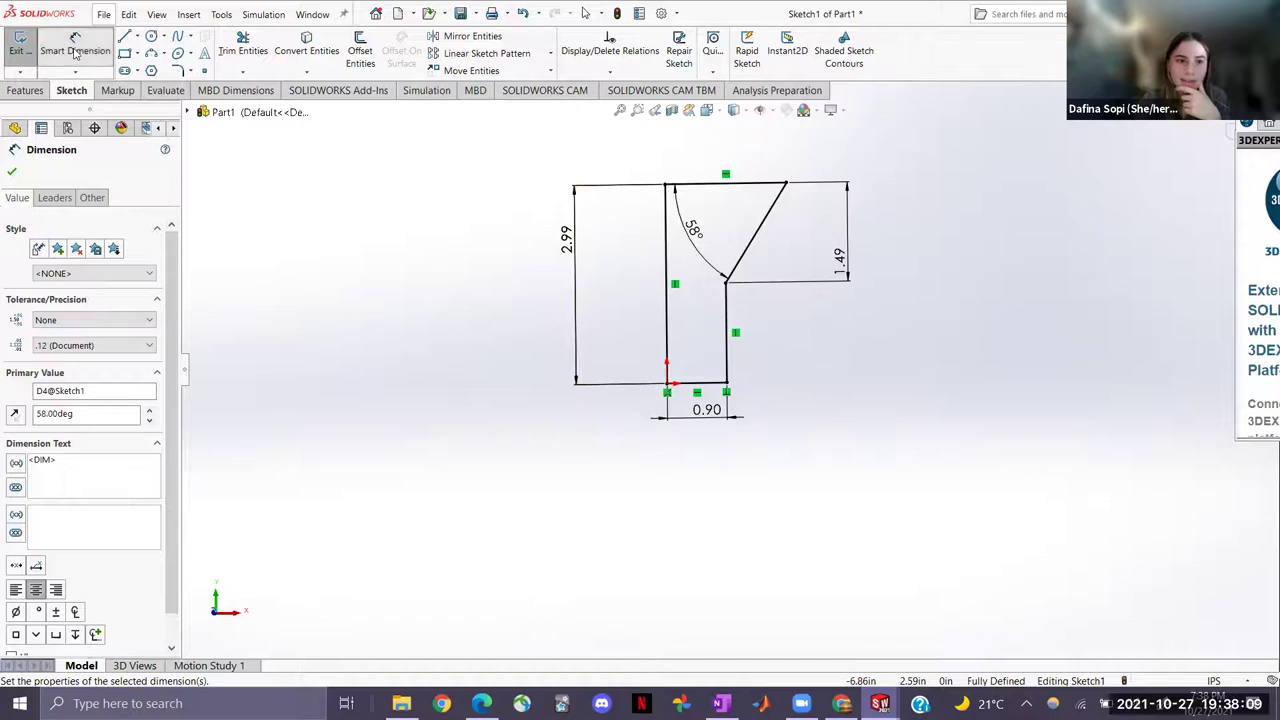
Exit the fully dimensioned half-profile sketch and bring the whole profile into view
{"action": "left_click", "coordinate": [18, 45]}
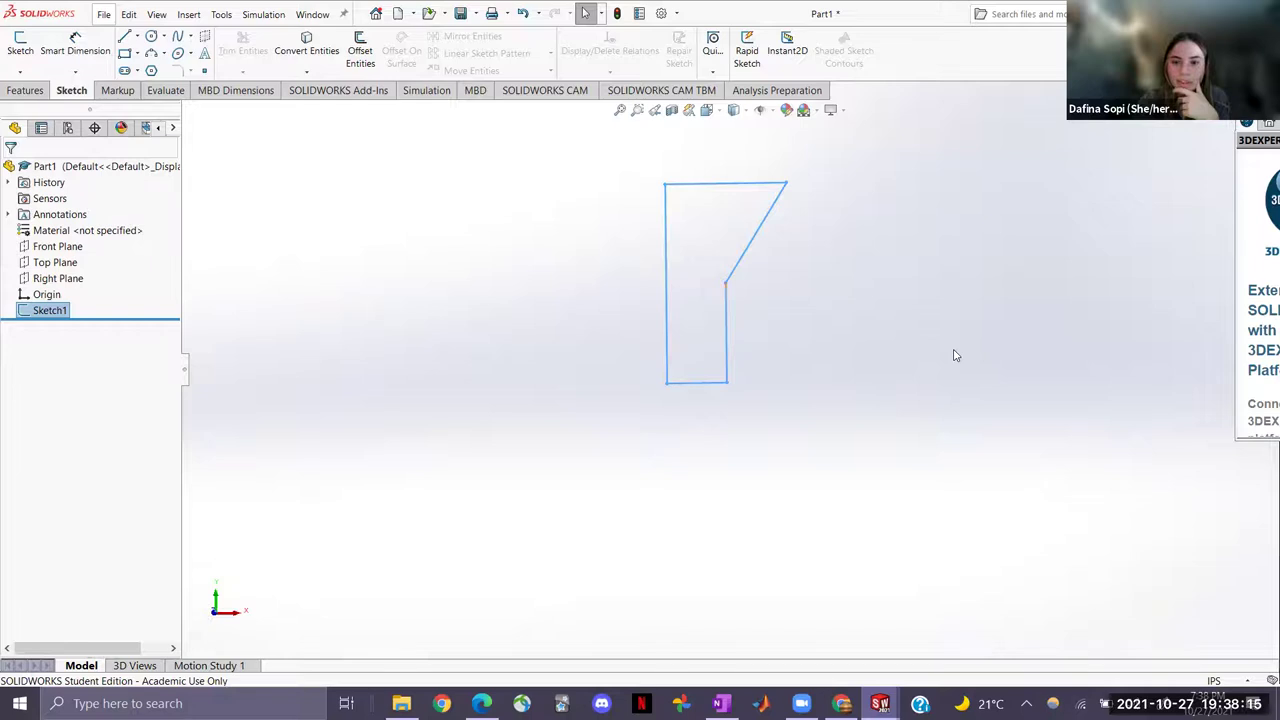
{"action": "scroll", "coordinate": [800, 434], "scroll_direction": "down", "scroll_amount": 2}
{"action": "scroll", "coordinate": [766, 417], "scroll_direction": "up", "scroll_amount": 5}
{"action": "scroll", "coordinate": [731, 287], "scroll_direction": "down", "scroll_amount": 1}
{"action": "scroll", "coordinate": [731, 287], "scroll_direction": "down", "scroll_amount": 3}
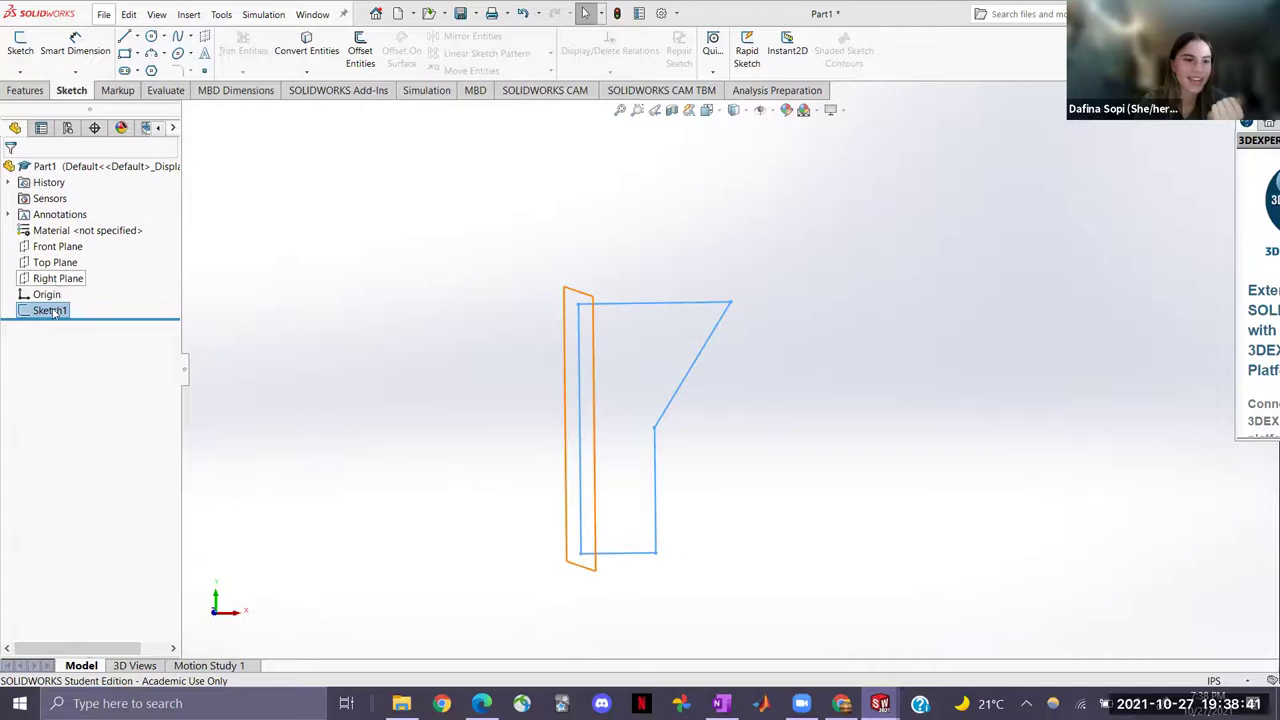
Revolve the half-profile 360° about its long vertical line to form the solid screw body
{"action": "left_click", "coordinate": [37, 93]}
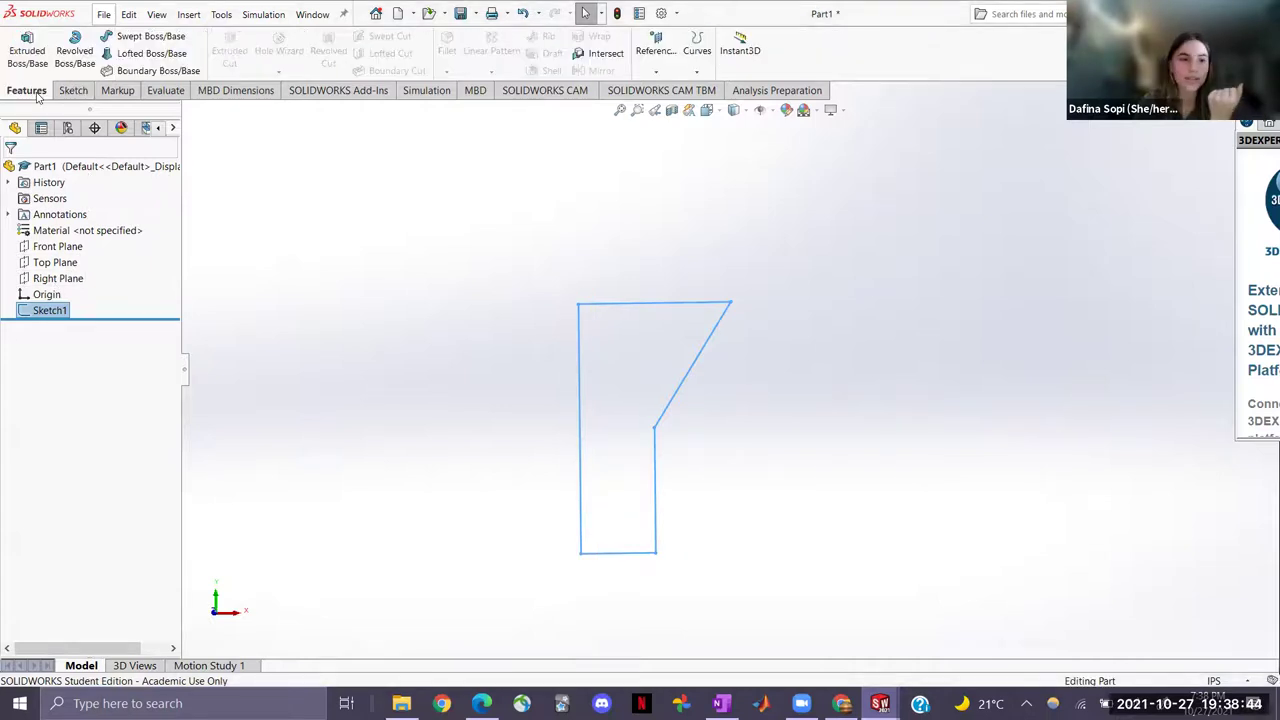
{"action": "left_click", "coordinate": [75, 58]}
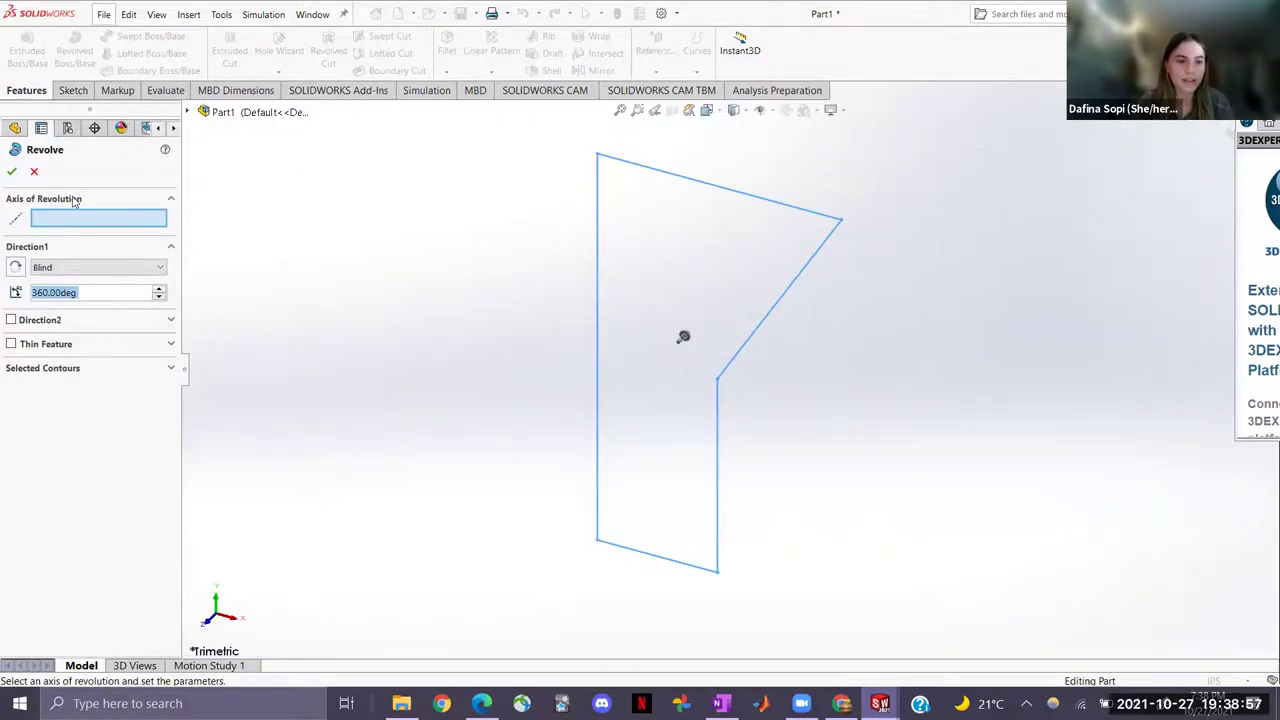
{"action": "left_click", "coordinate": [598, 291]}
{"action": "right_click", "coordinate": [812, 341]}
{"action": "scroll", "coordinate": [809, 297], "scroll_direction": "down", "scroll_amount": 5}
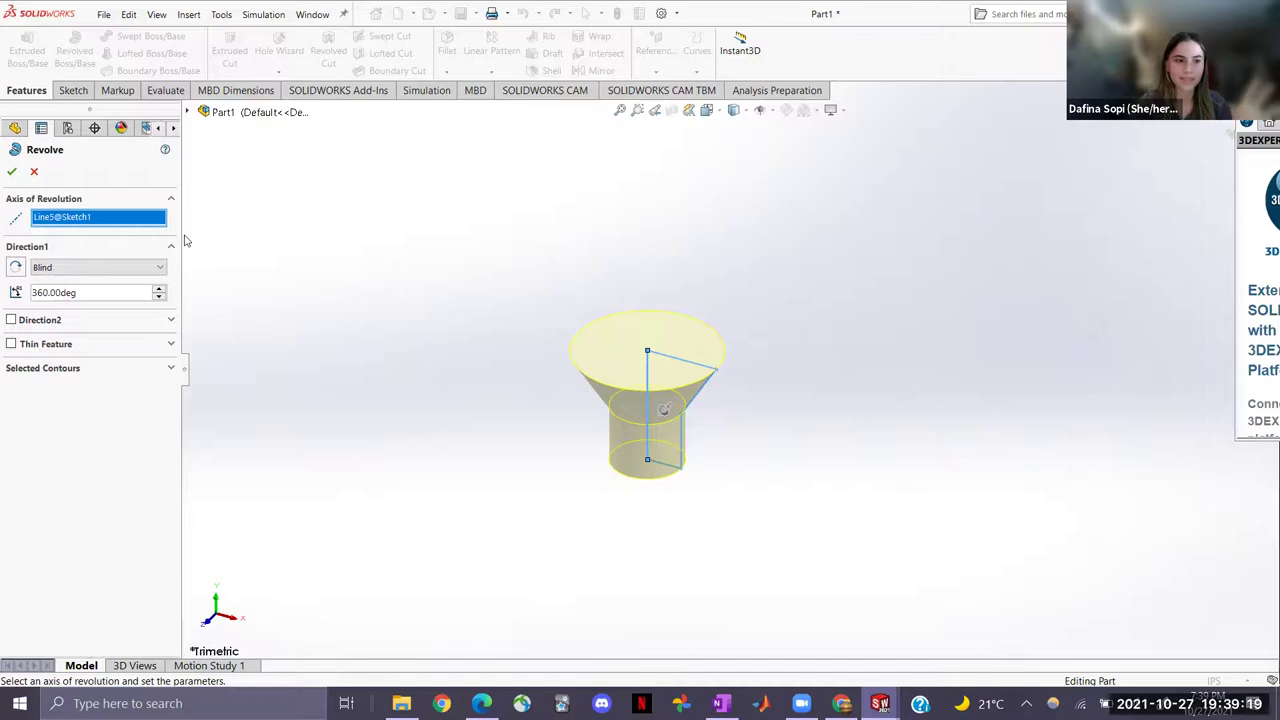
{"action": "left_click", "coordinate": [11, 172]}
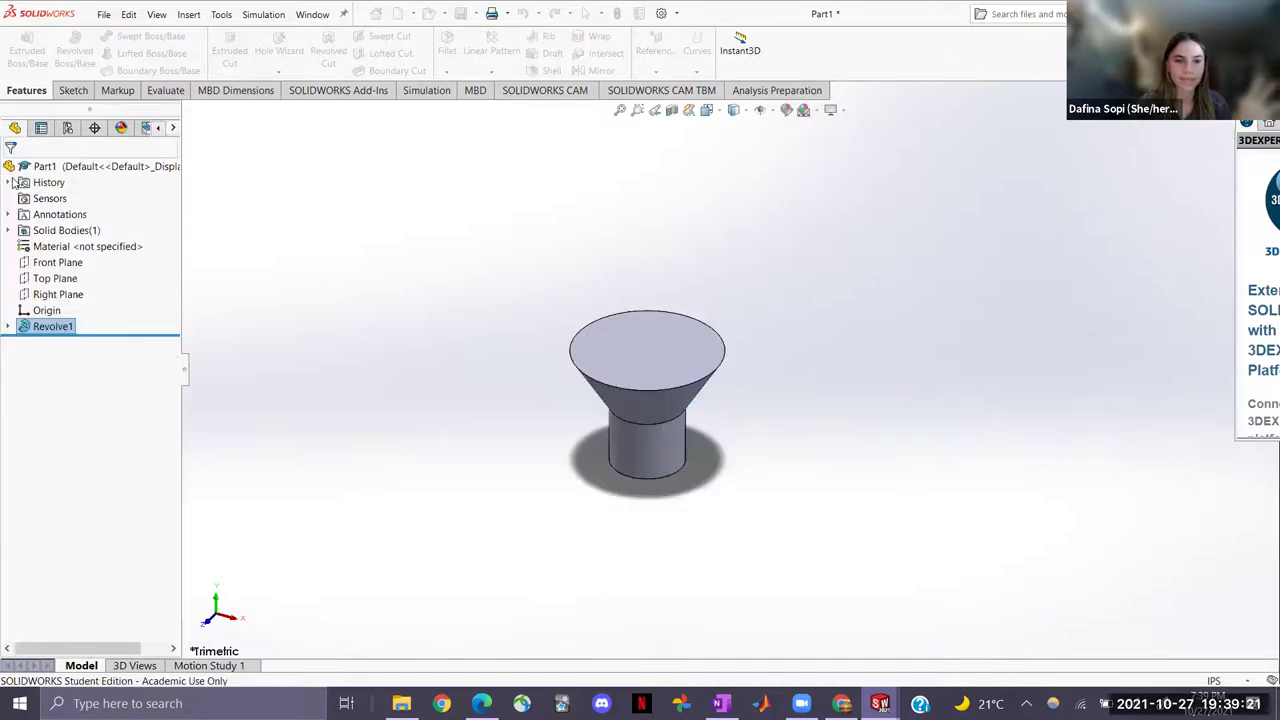
{"action": "scroll", "coordinate": [621, 386], "scroll_direction": "down", "scroll_amount": 3}
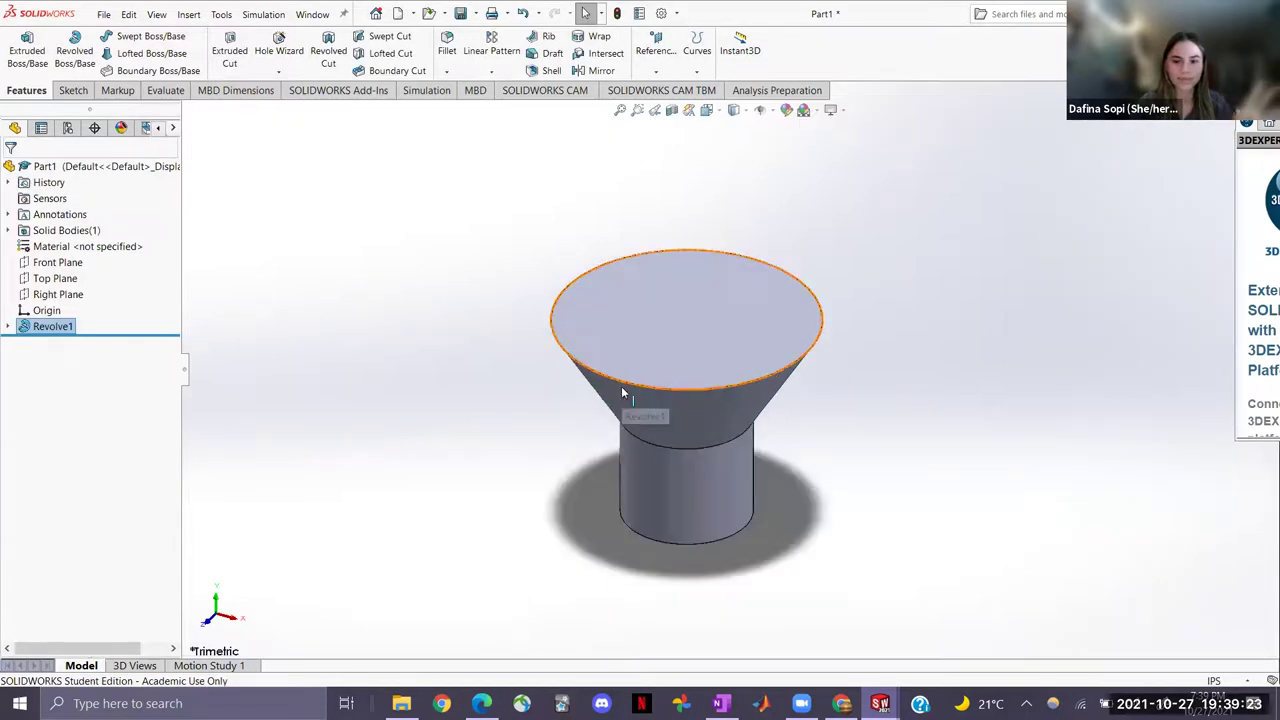
Check the Example slide for the next modelling stage, return to SOLIDWORKS, and examine the top face of the screw head
{"action": "left_click", "coordinate": [841, 703]}
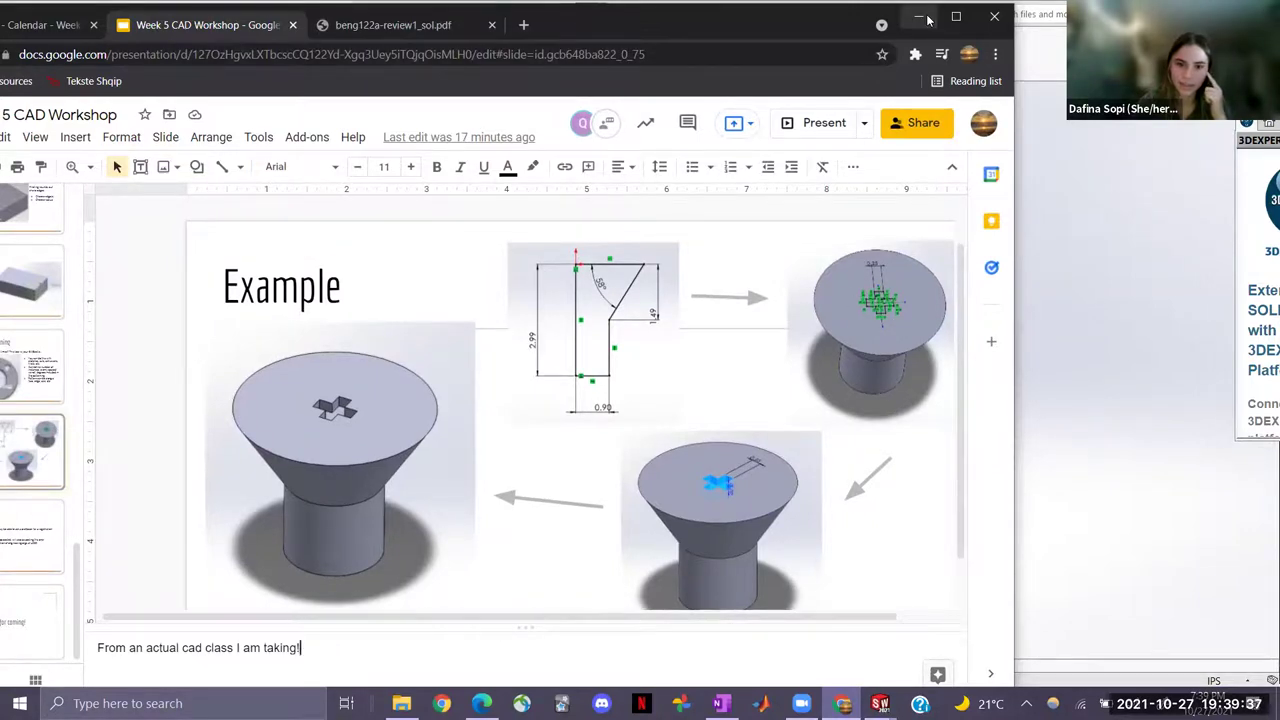
{"action": "left_click", "coordinate": [920, 18]}
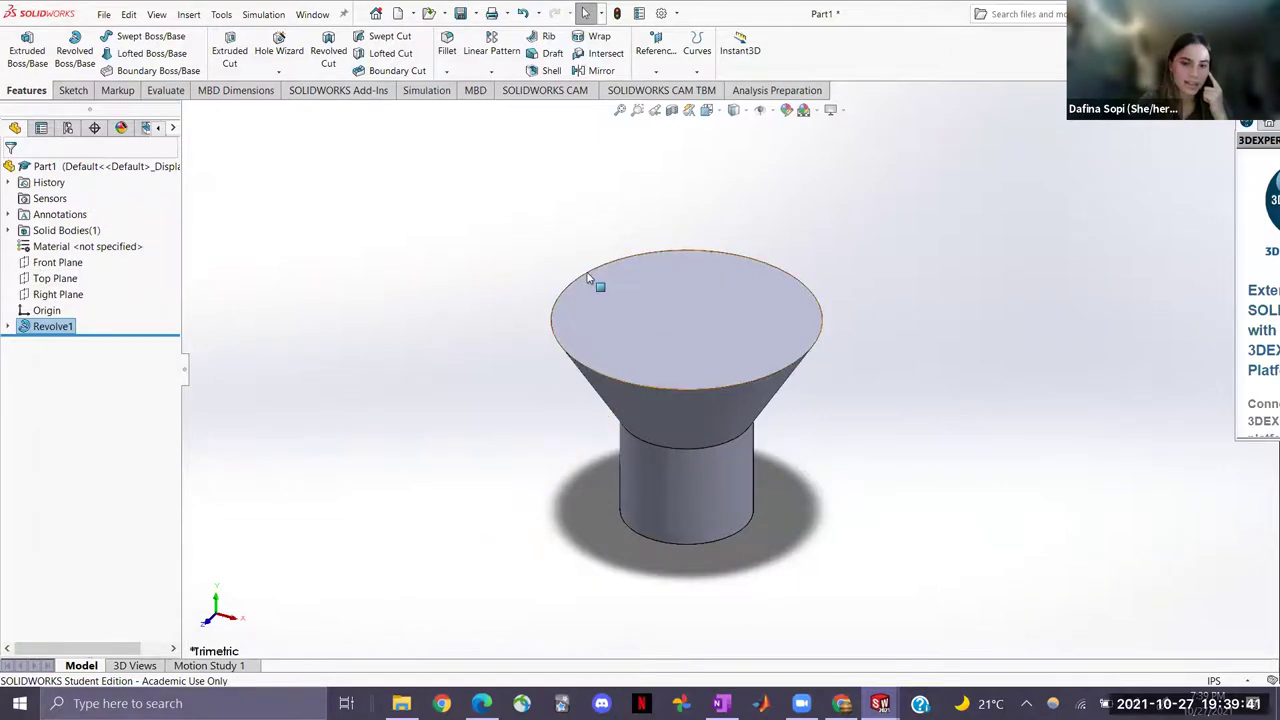
{"action": "left_click", "coordinate": [752, 262]}
{"action": "left_click", "coordinate": [520, 405]}
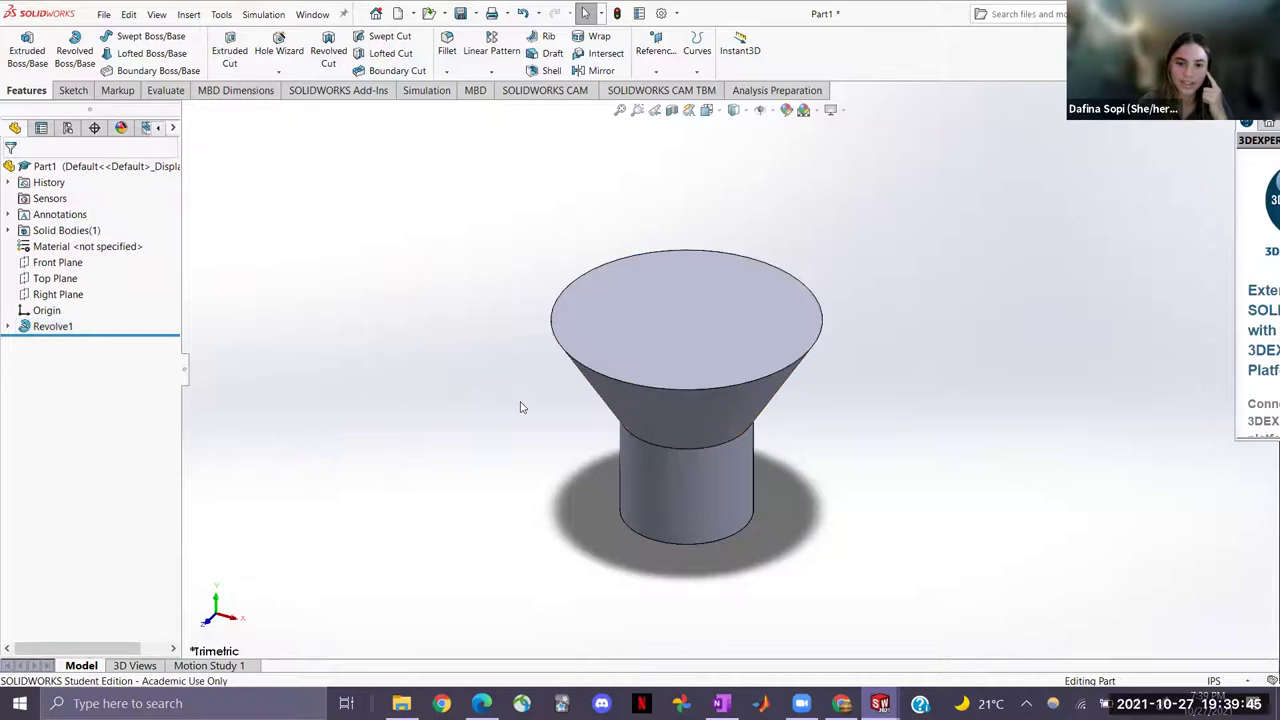
{"action": "key", "text": "f"}
{"action": "scroll", "coordinate": [687, 400], "scroll_direction": "up", "scroll_amount": 3}
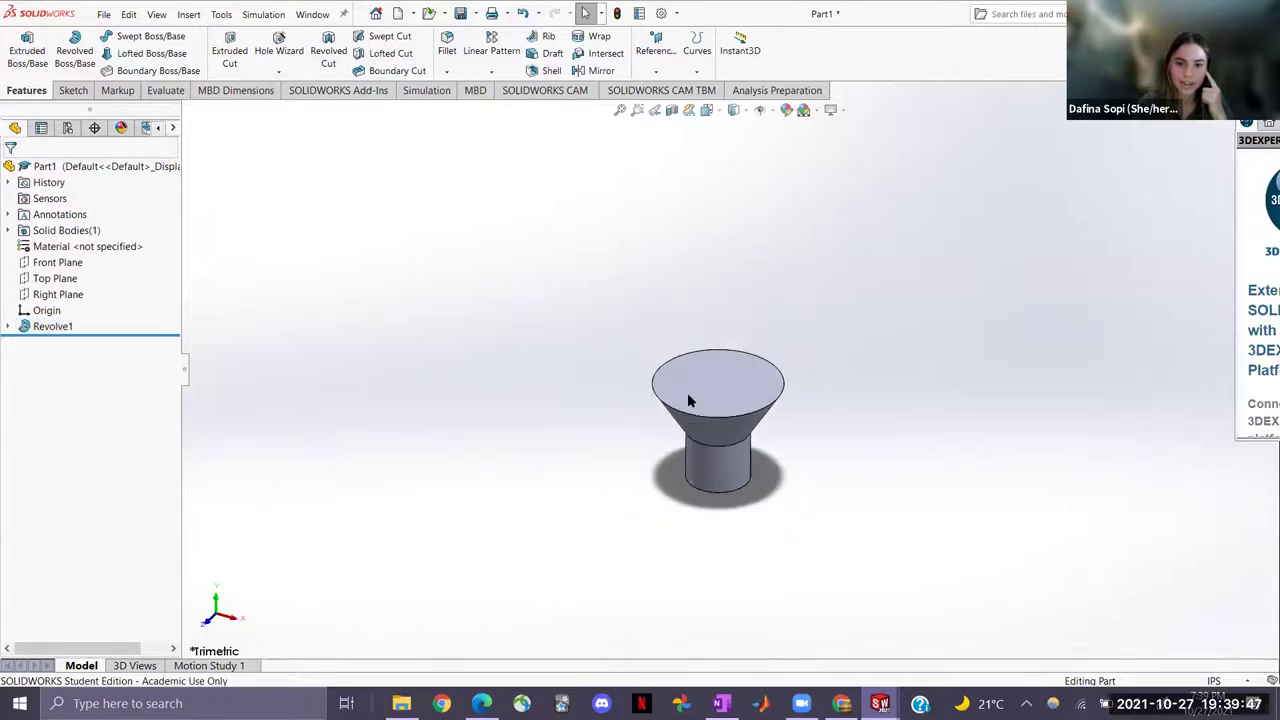
{"action": "scroll", "coordinate": [737, 528], "scroll_direction": "down", "scroll_amount": 3}
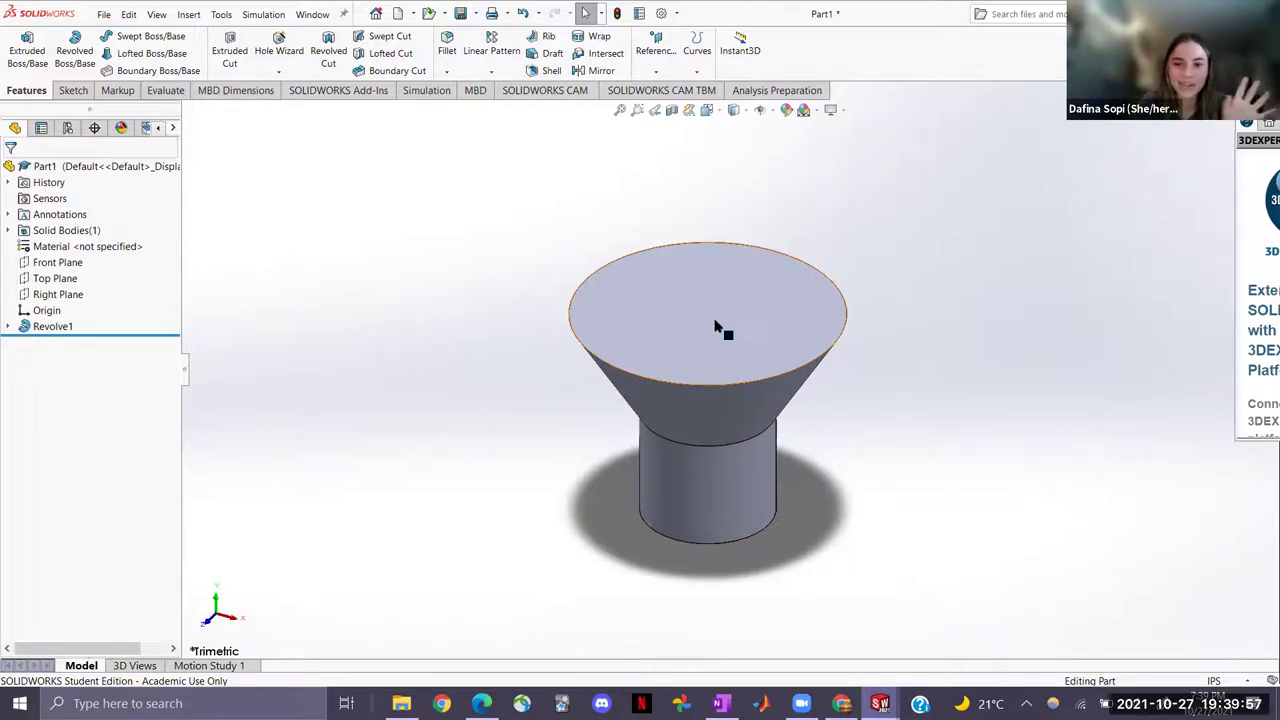
{"action": "key", "text": "Up"}
{"action": "key", "text": "Down"}
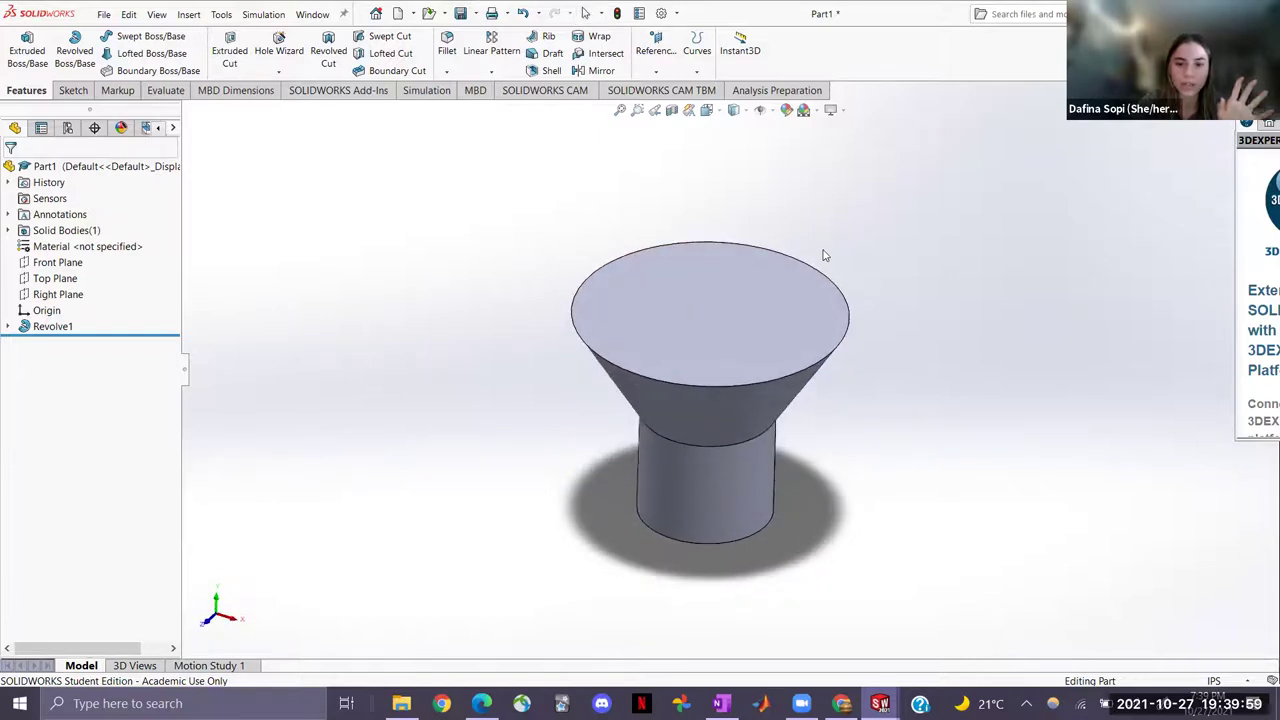
{"action": "left_click", "coordinate": [710, 312]}
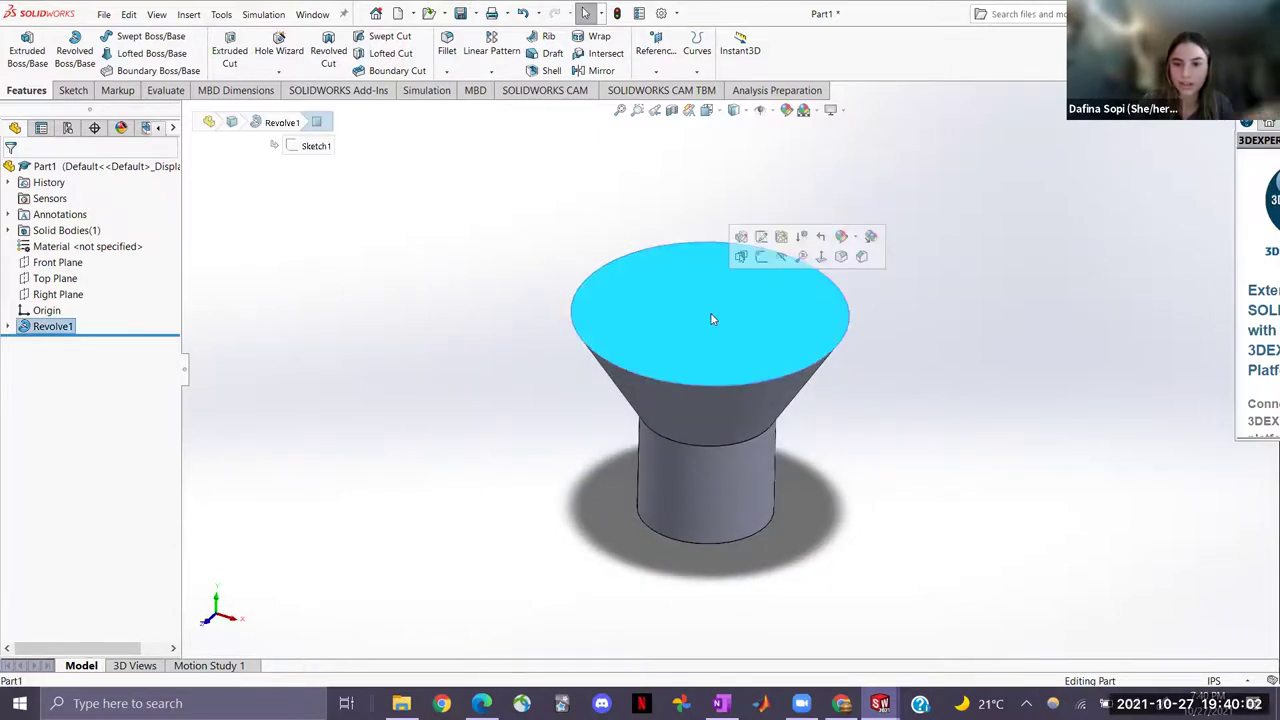
{"action": "left_click", "coordinate": [761, 238]}
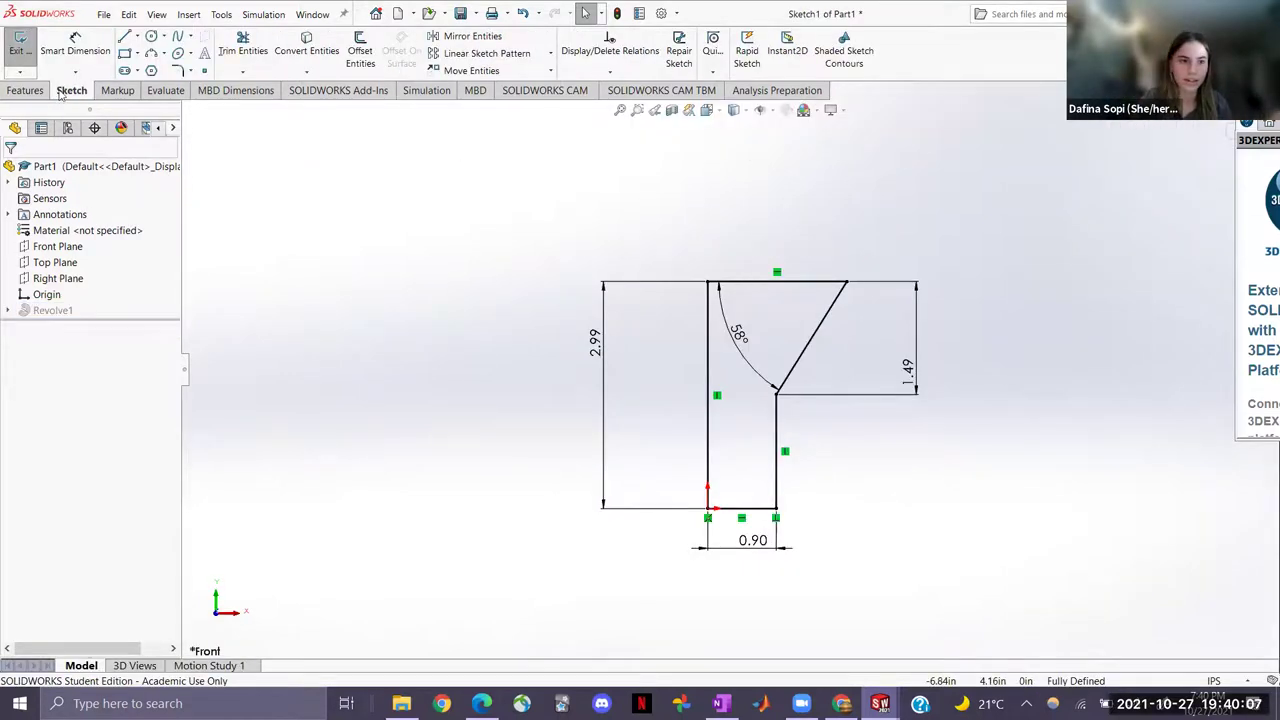
{"action": "left_click", "coordinate": [20, 48]}
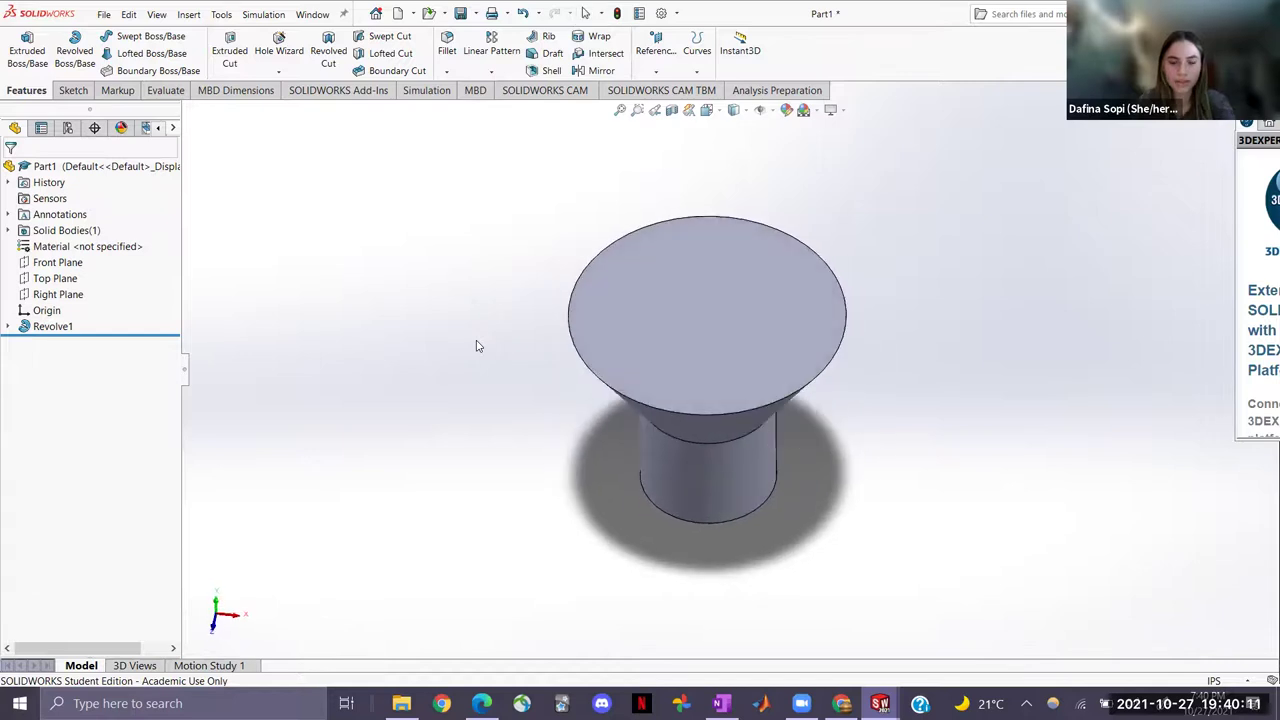
Start a sketch on the screw head's top face and draw a vertical construction line about 1.83 in long through the origin
{"action": "left_click", "coordinate": [734, 306]}
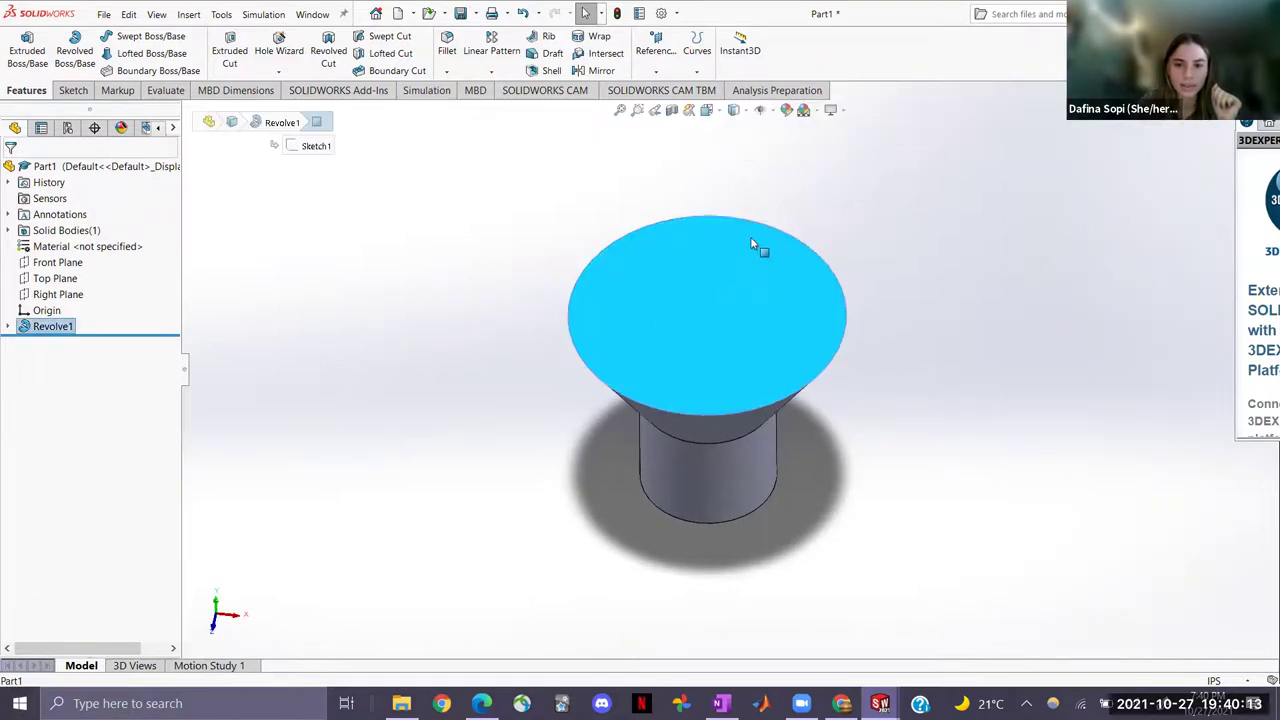
{"action": "left_click", "coordinate": [71, 90]}
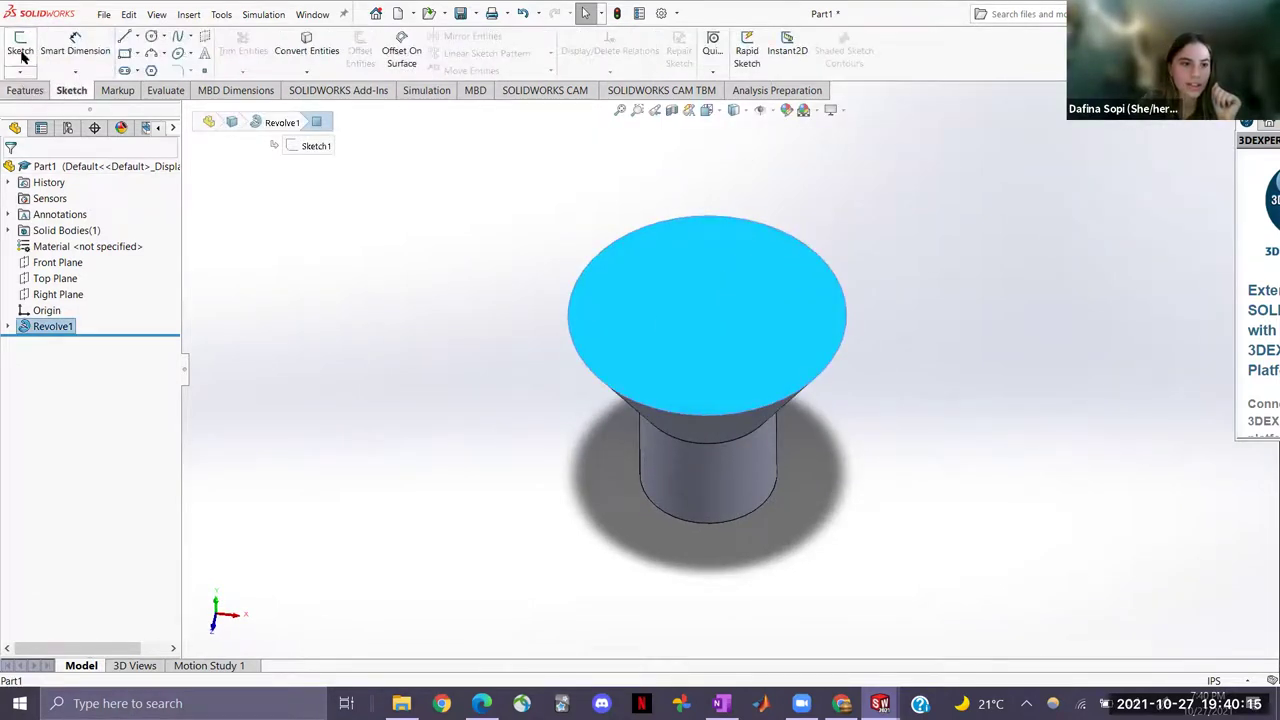
{"action": "left_click", "coordinate": [20, 46]}
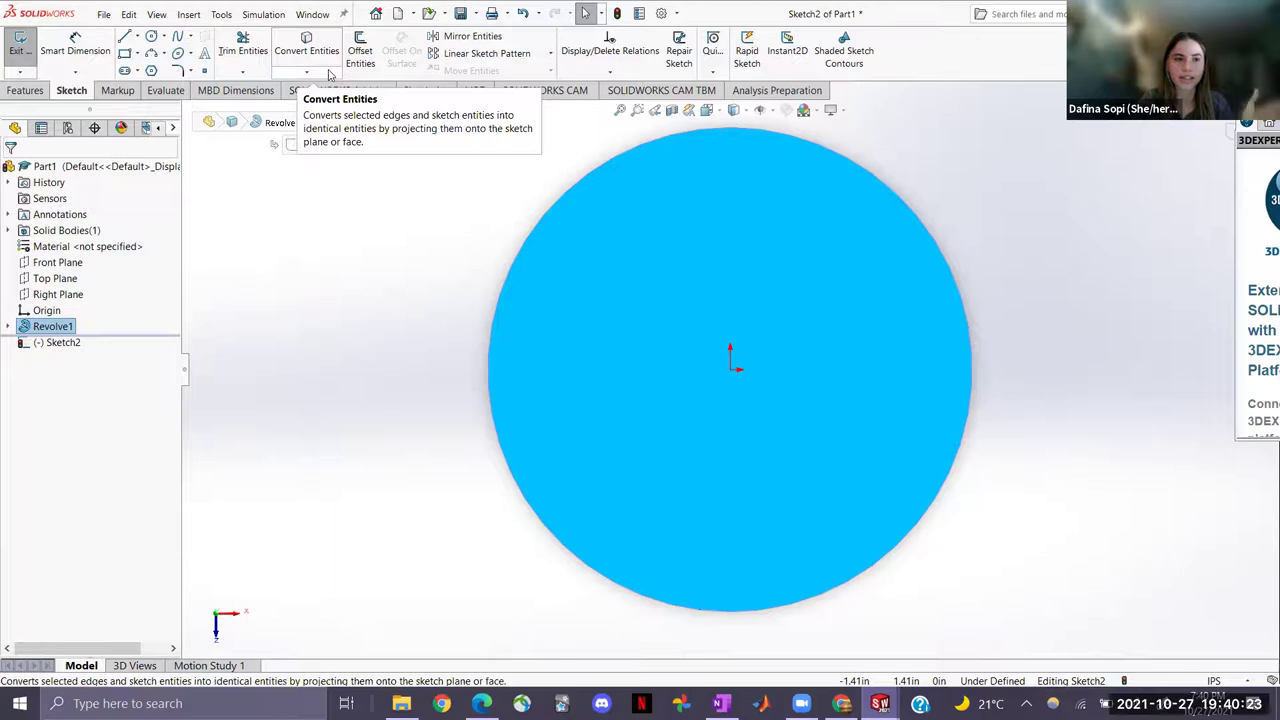
{"action": "left_click", "coordinate": [123, 40]}
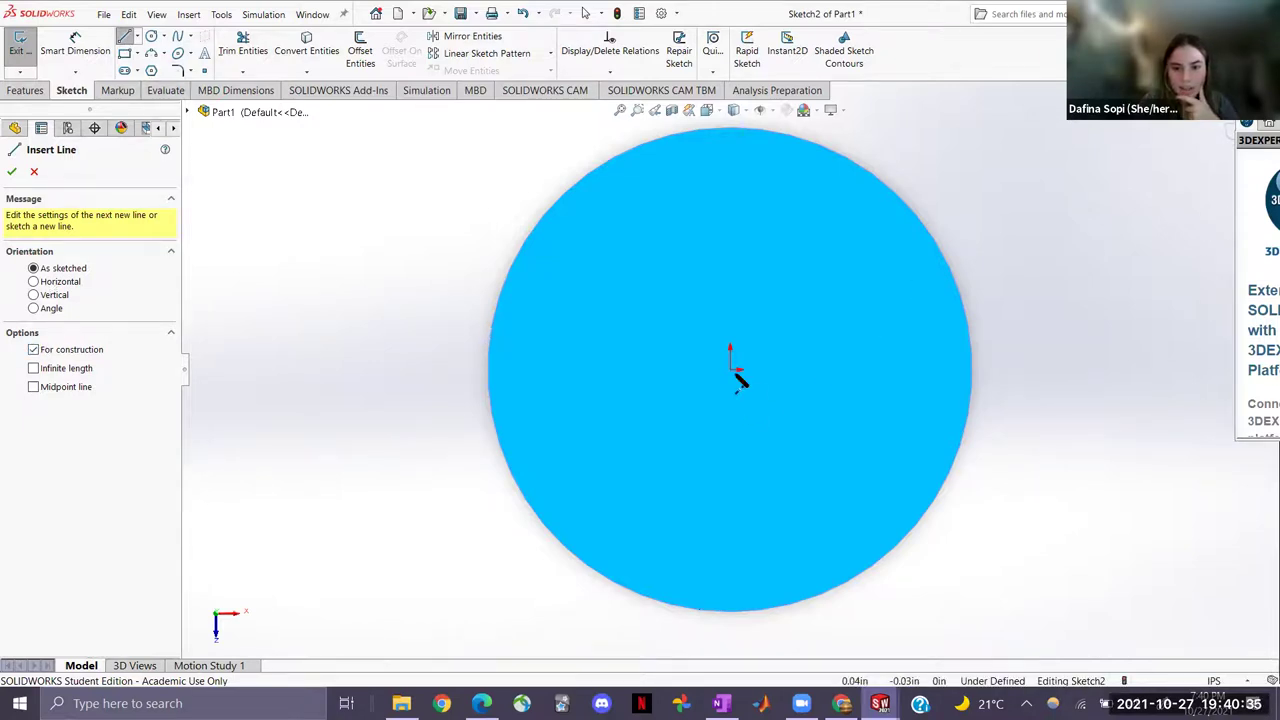
{"action": "left_click", "coordinate": [731, 261]}
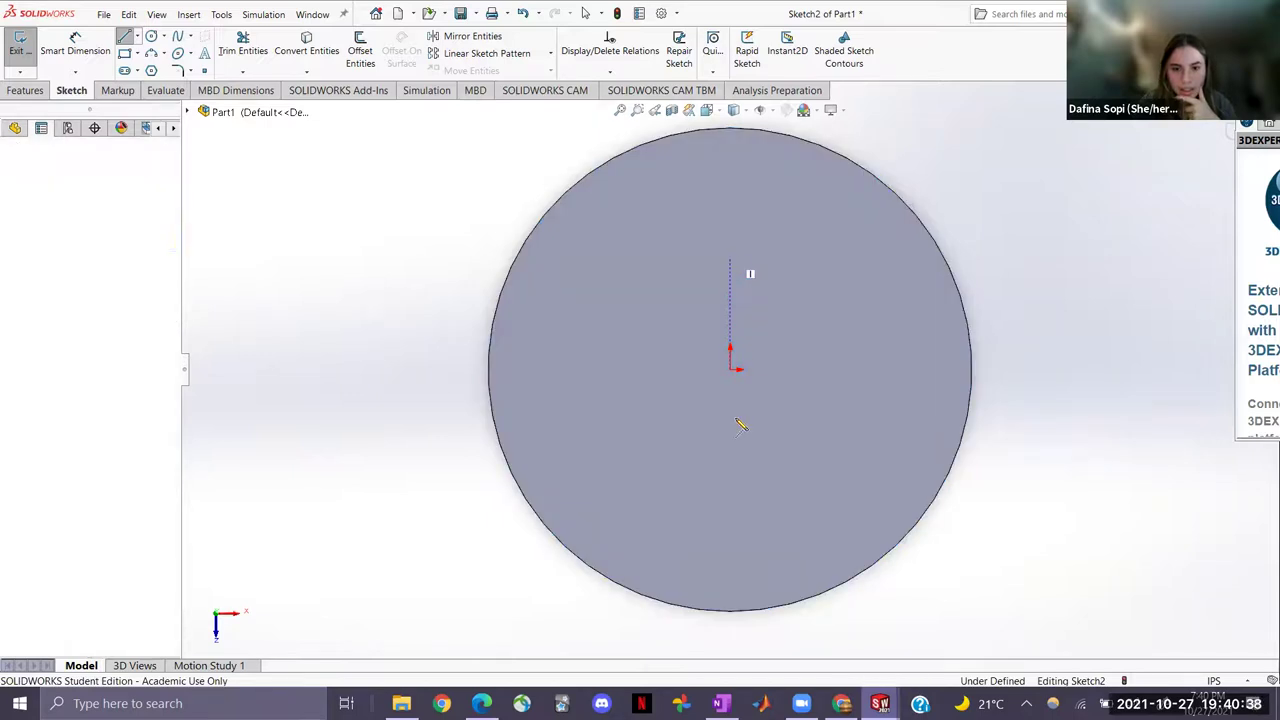
{"action": "left_click", "coordinate": [731, 499]}
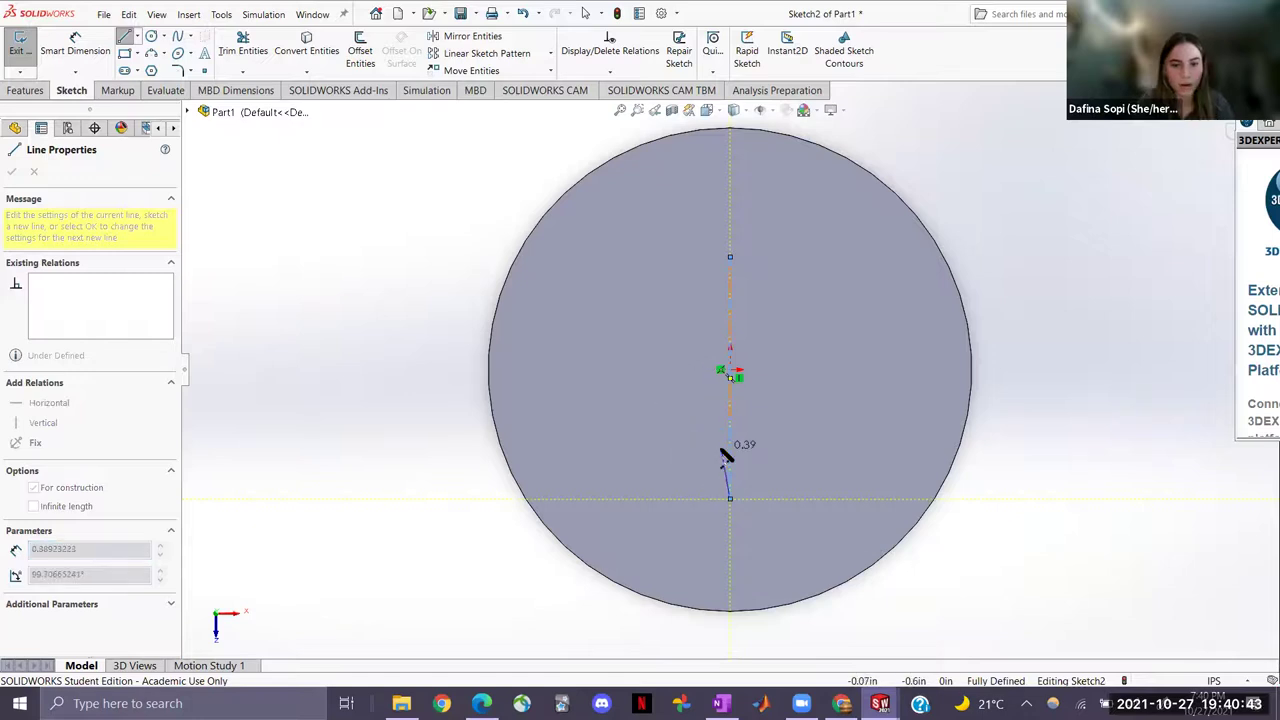
{"action": "key", "text": "Escape"}
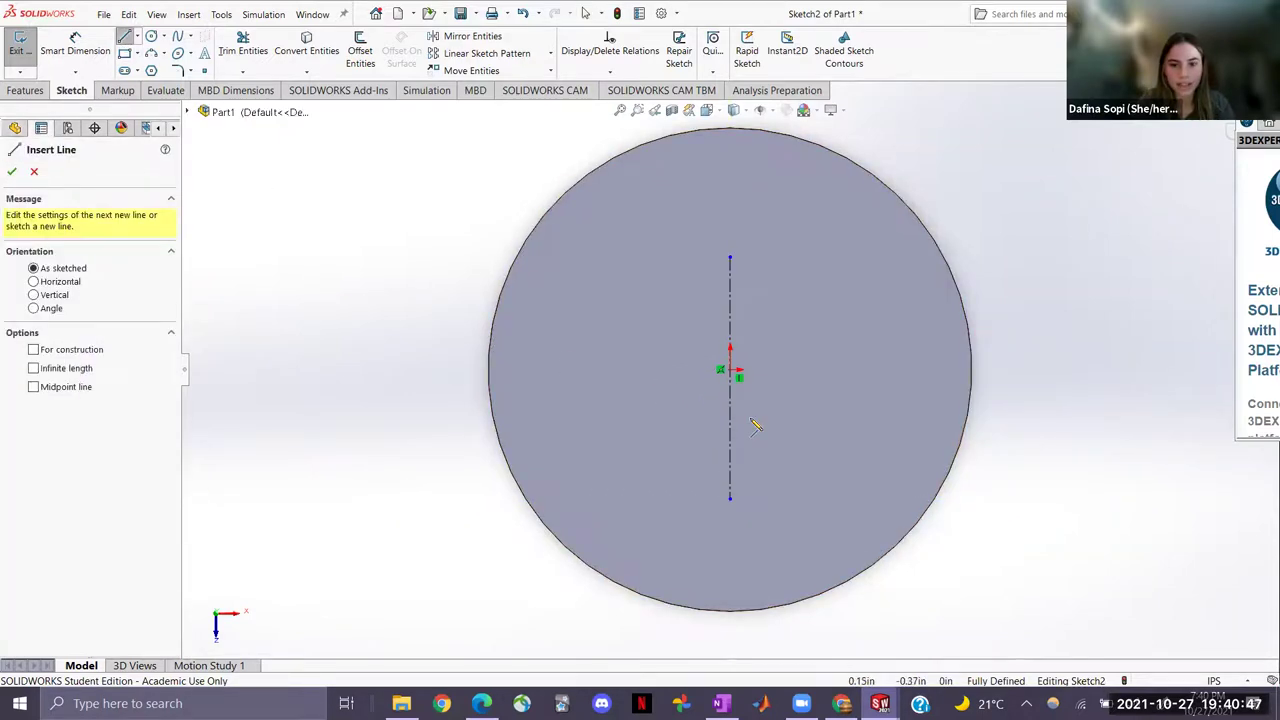
Draw a horizontal line about 1.63 in long through the origin and convert it to construction geometry
{"action": "left_click", "coordinate": [625, 372]}
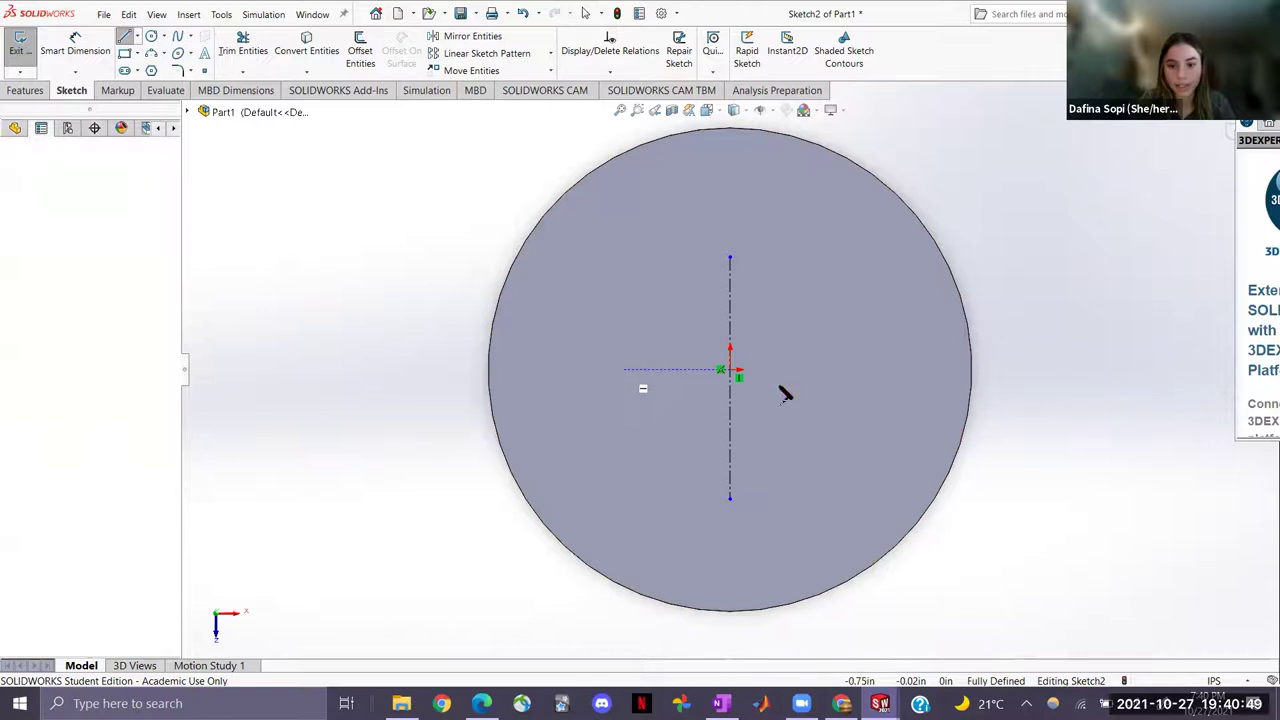
{"action": "left_click", "coordinate": [838, 370]}
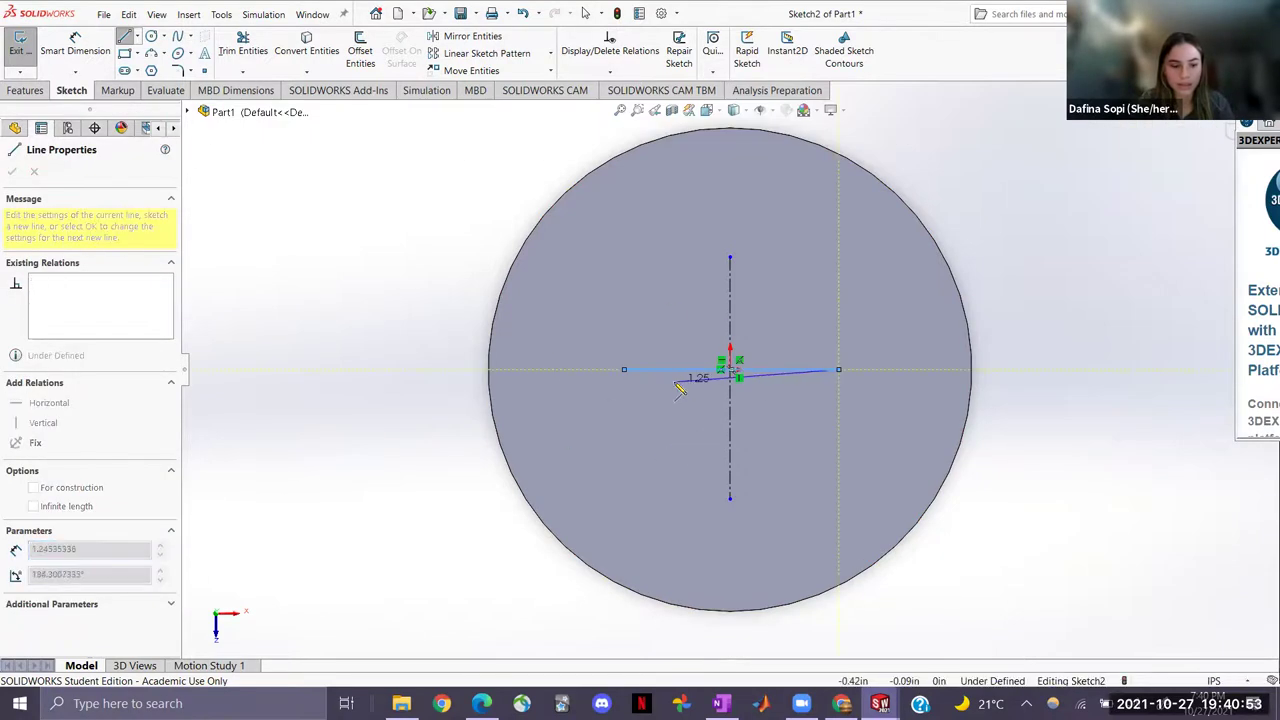
{"action": "key", "text": "Escape"}
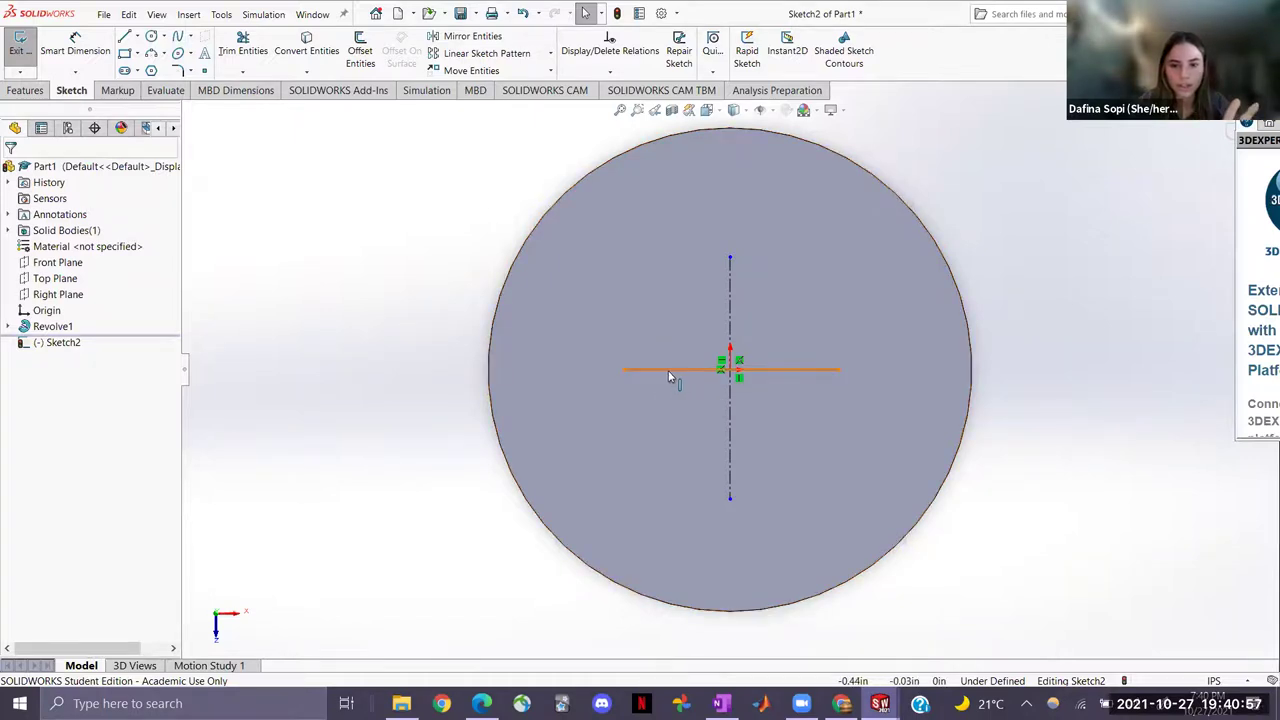
{"action": "left_click", "coordinate": [669, 372]}
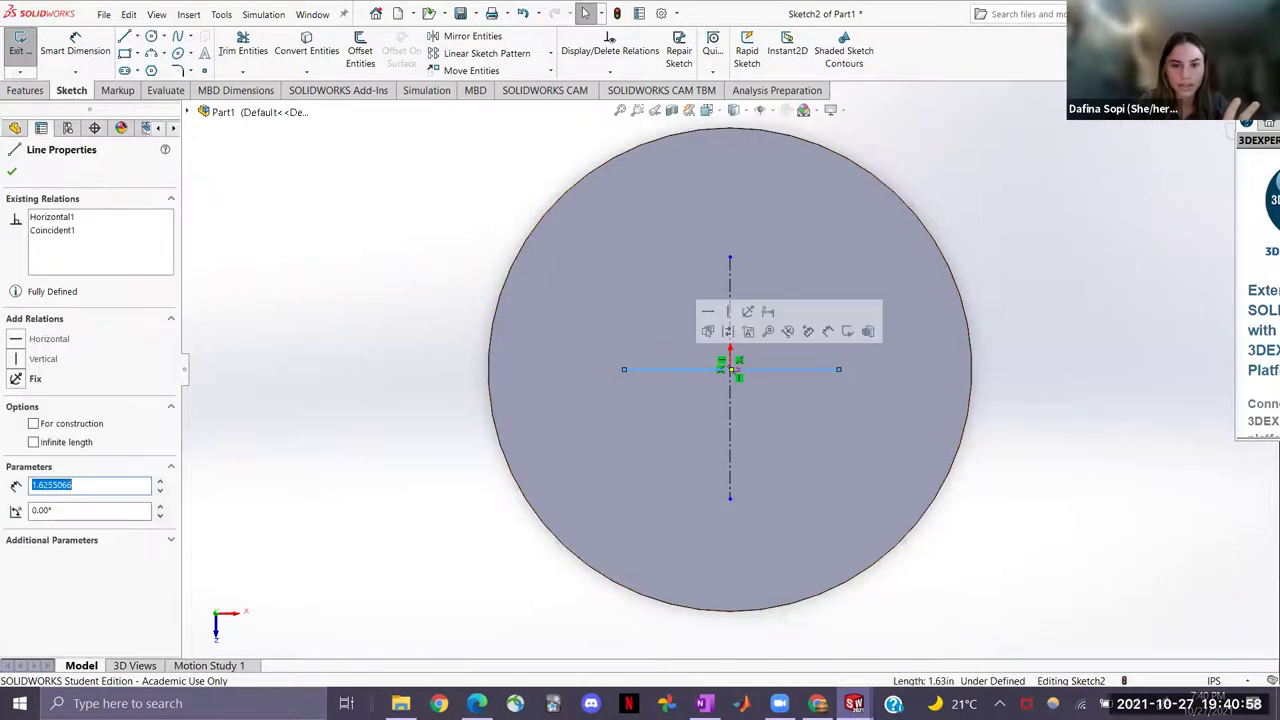
{"action": "left_click", "coordinate": [33, 424]}
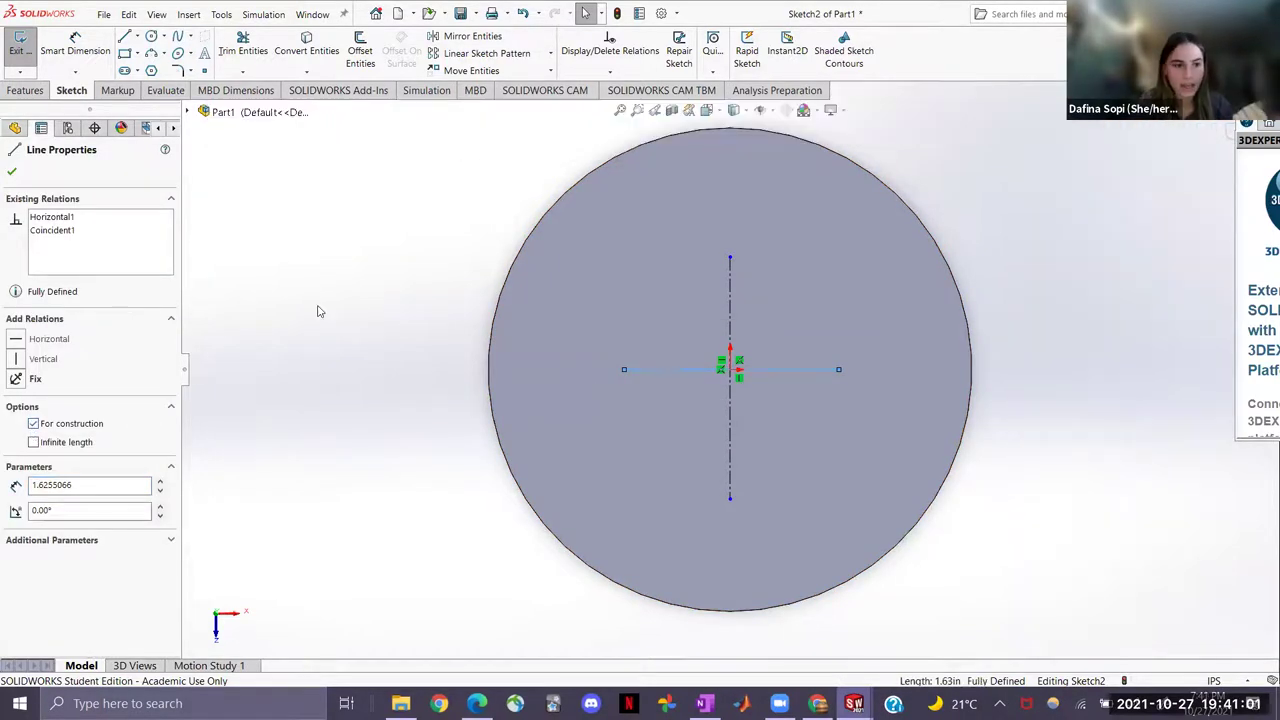
{"action": "left_click", "coordinate": [729, 291]}
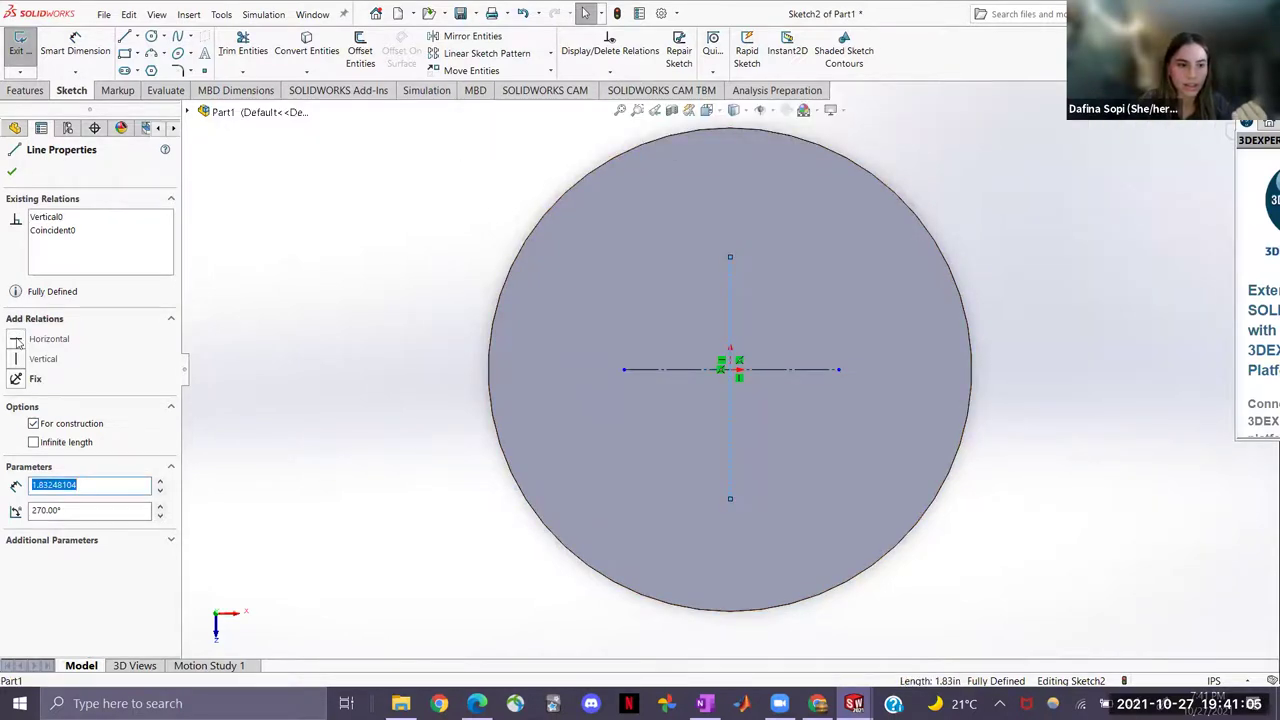
{"action": "left_click", "coordinate": [319, 347]}
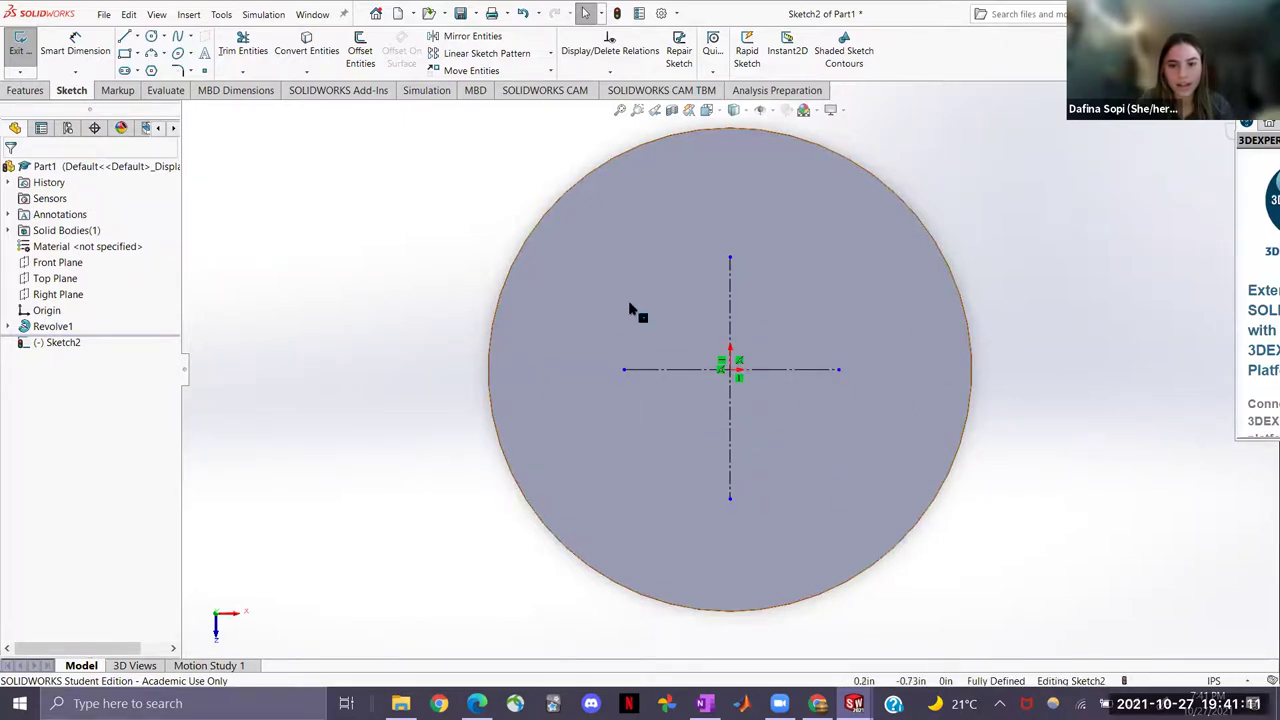
Draw the cross outline's top edge about 0.37 in wide, and continue it with connected lines around the right arm and bottom edge
{"action": "scroll", "coordinate": [500, 571], "scroll_direction": "down", "scroll_amount": 3}
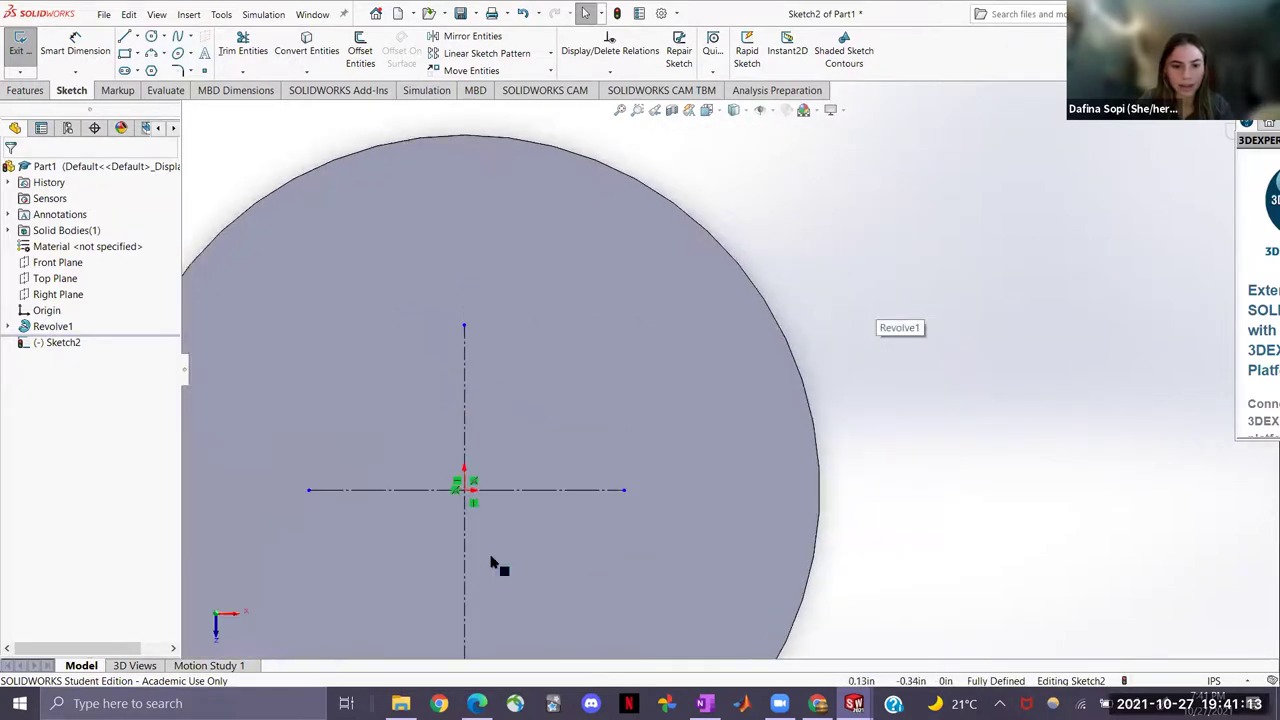
{"action": "scroll", "coordinate": [551, 500], "scroll_direction": "up", "scroll_amount": 5}
{"action": "scroll", "coordinate": [623, 432], "scroll_direction": "down", "scroll_amount": 5}
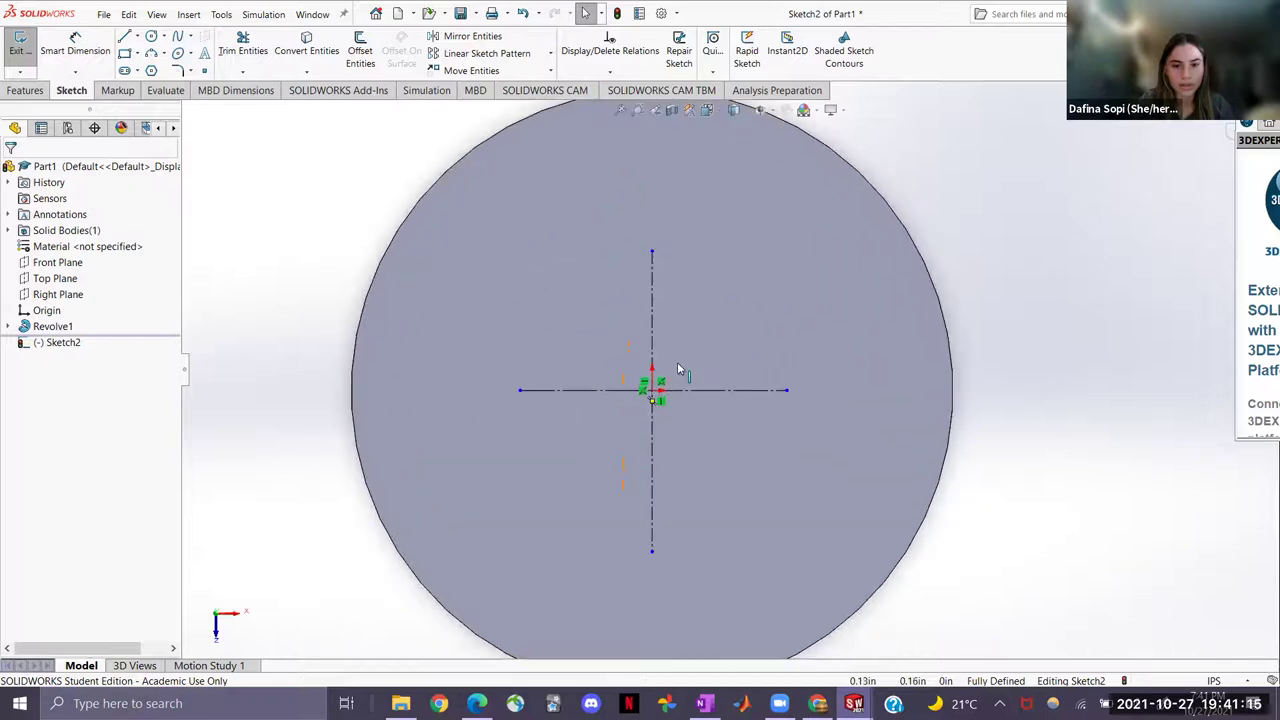
{"action": "left_click", "coordinate": [125, 37]}
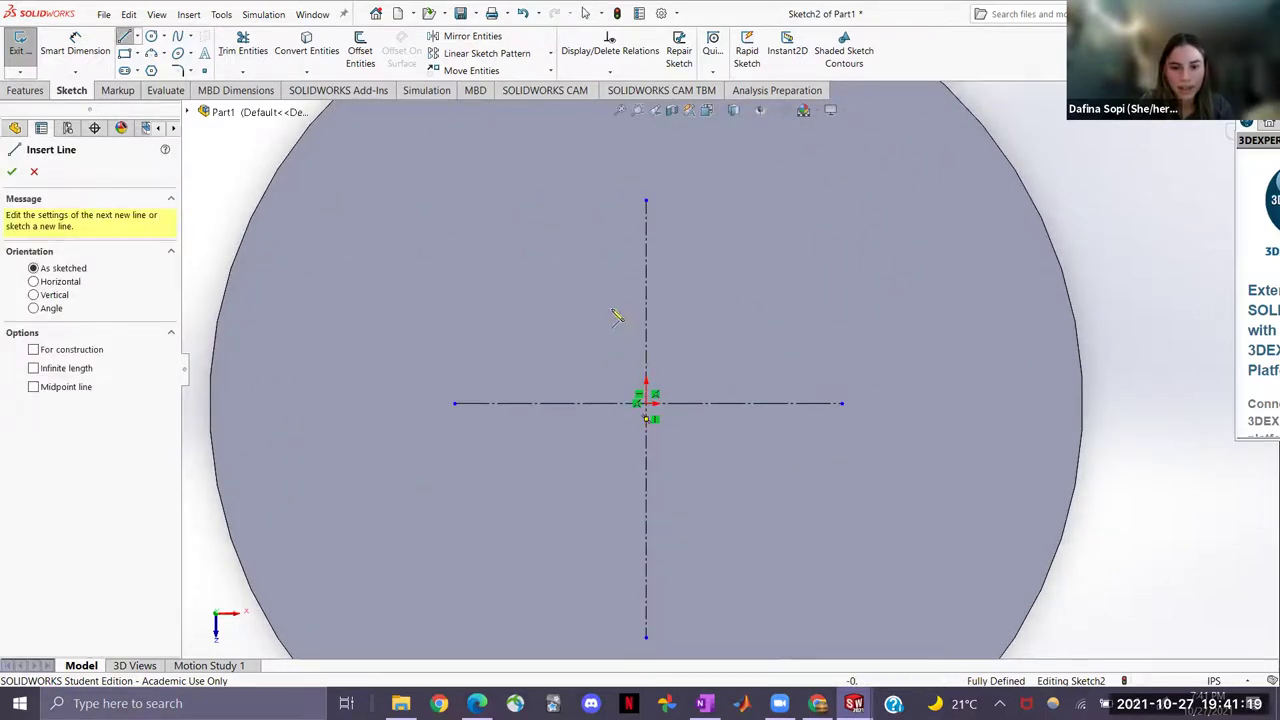
{"action": "left_click", "coordinate": [620, 302]}
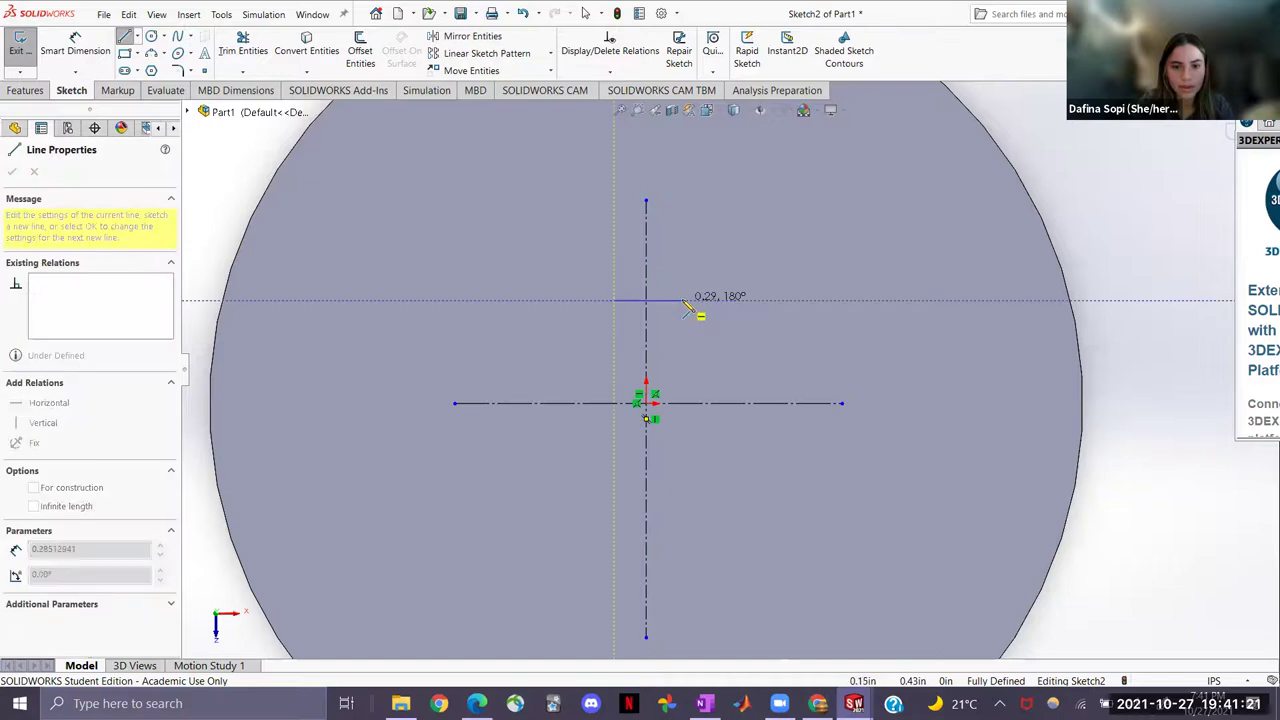
{"action": "left_click", "coordinate": [703, 301]}
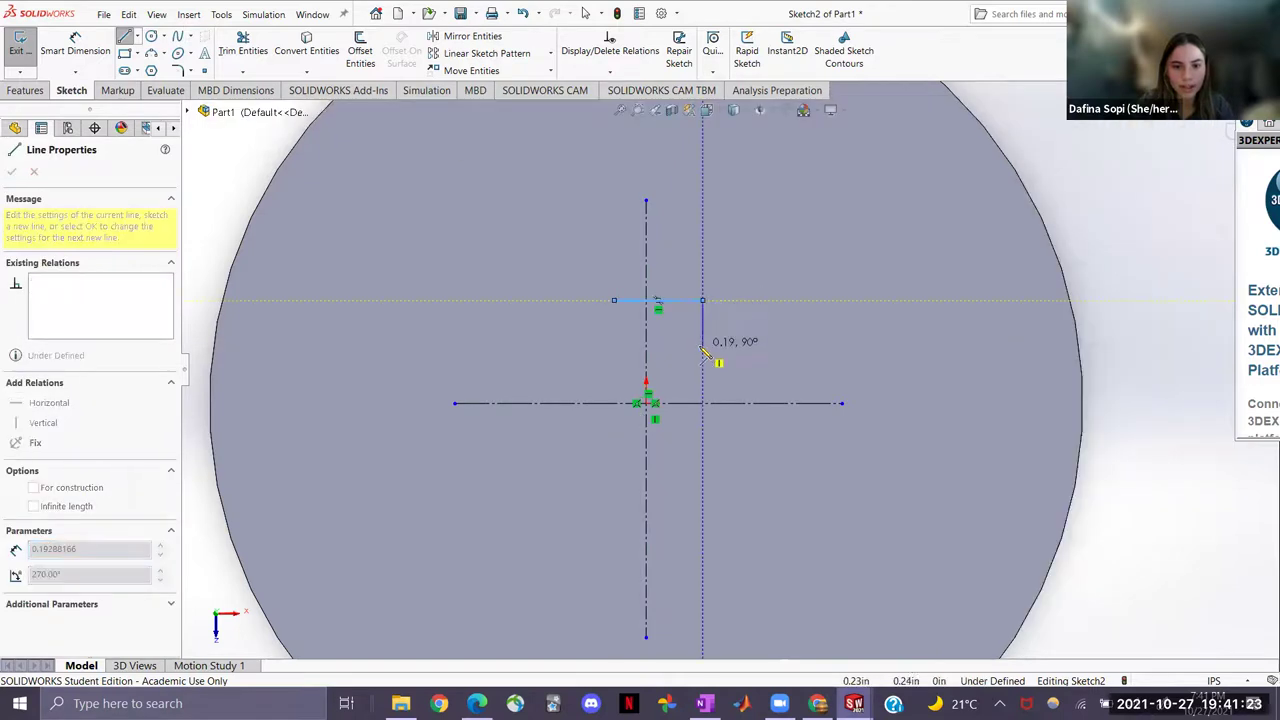
{"action": "left_click", "coordinate": [778, 355]}
{"action": "left_click", "coordinate": [778, 437]}
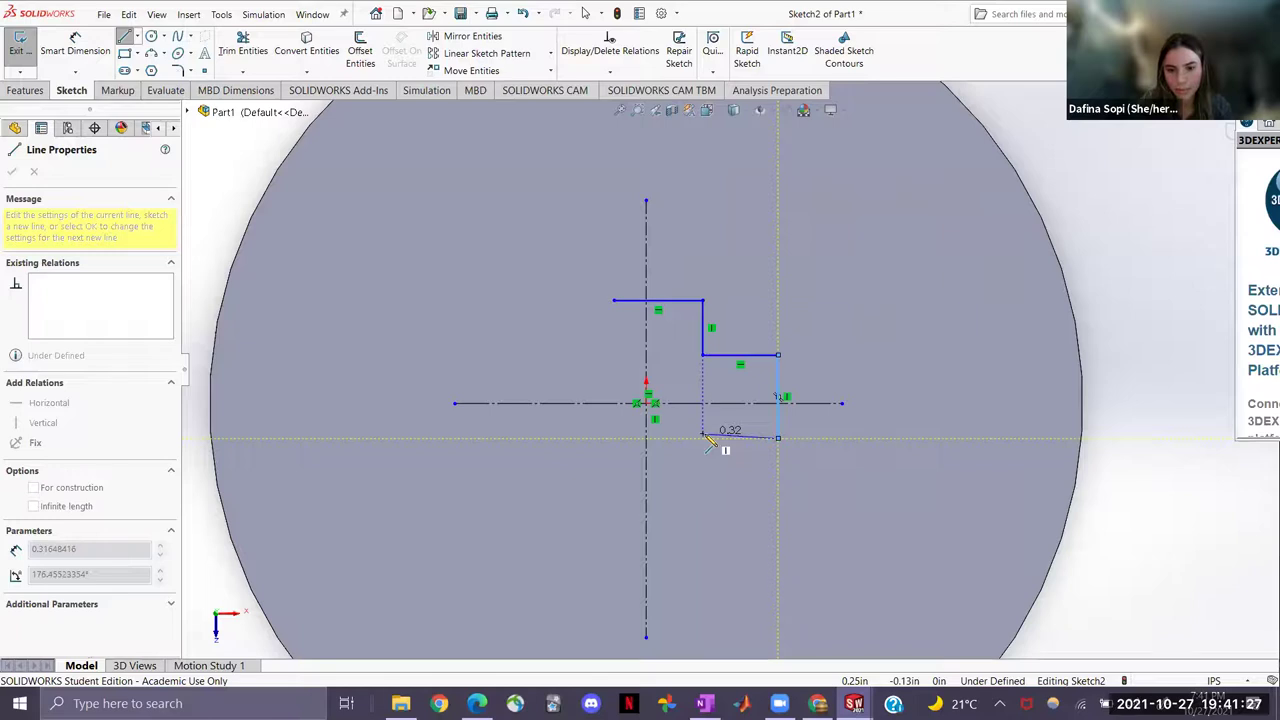
{"action": "double_click", "coordinate": [702, 437]}
{"action": "left_click", "coordinate": [702, 512]}
{"action": "left_click", "coordinate": [593, 512]}
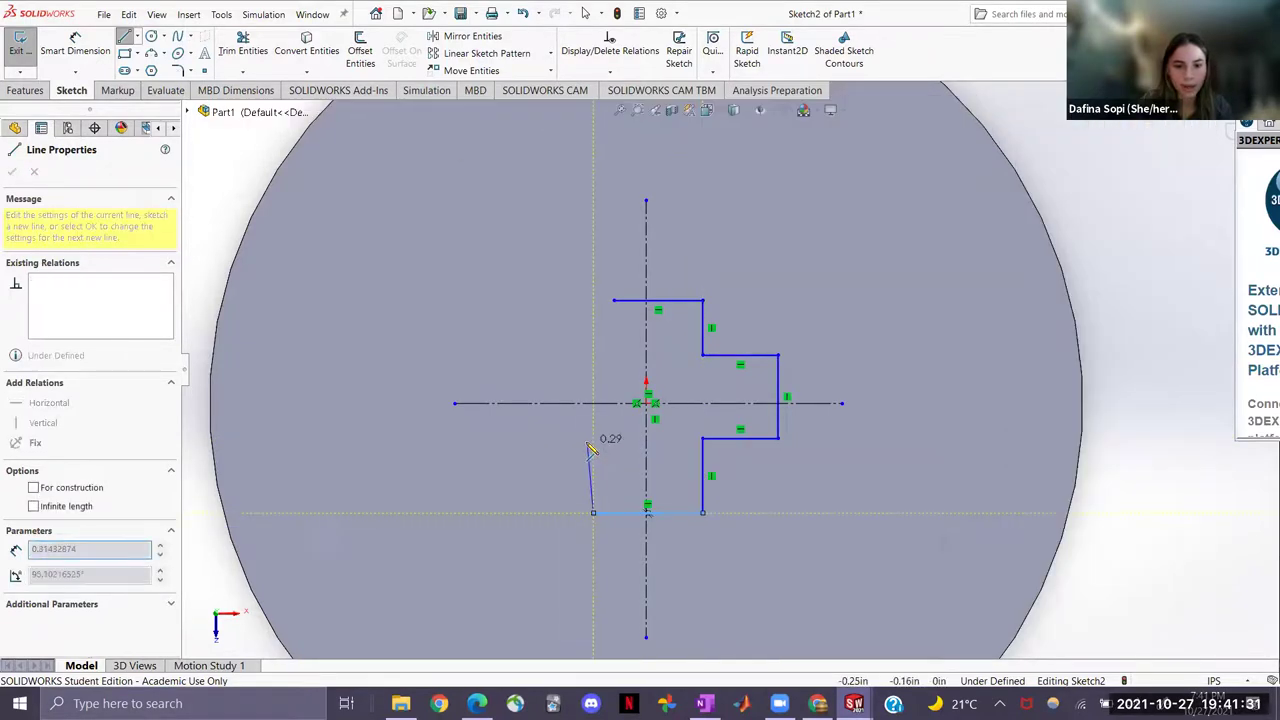
Continue the cross outline around the left arm and close it at the top edge with a vertical line about 0.23 in long
{"action": "left_click", "coordinate": [593, 437]}
{"action": "left_click", "coordinate": [527, 437]}
{"action": "left_click", "coordinate": [527, 355]}
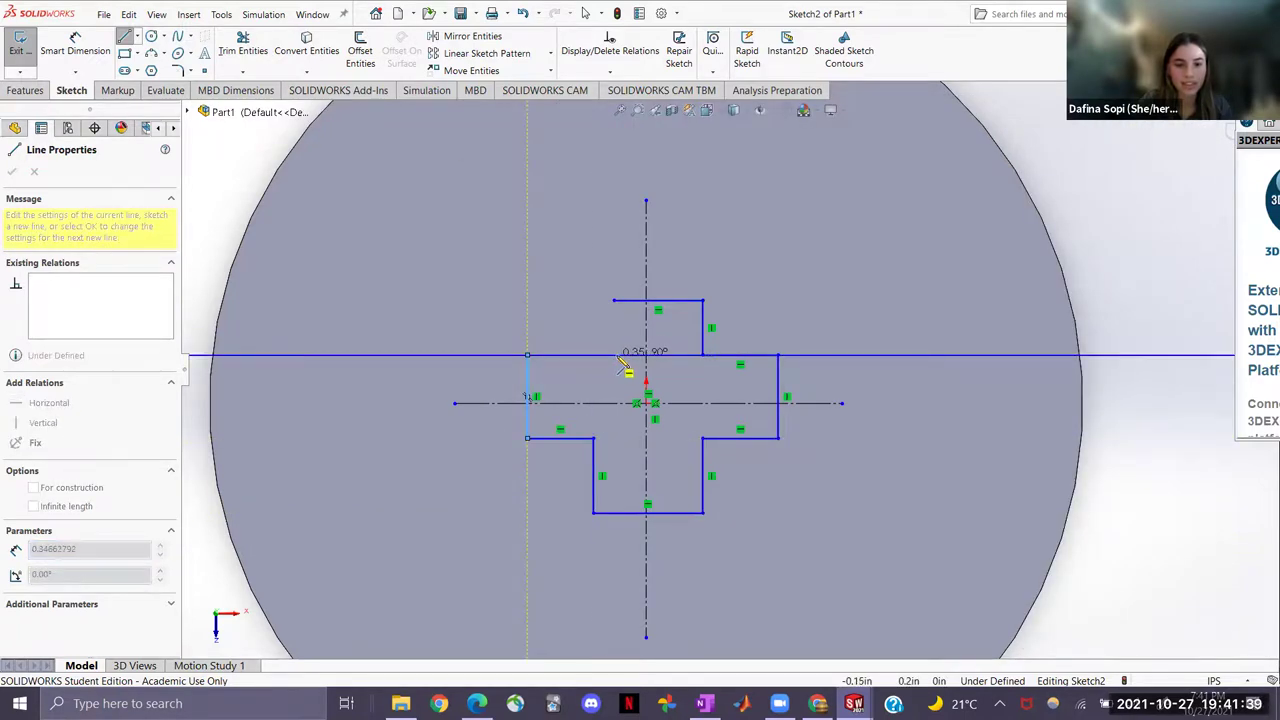
{"action": "left_click", "coordinate": [614, 356]}
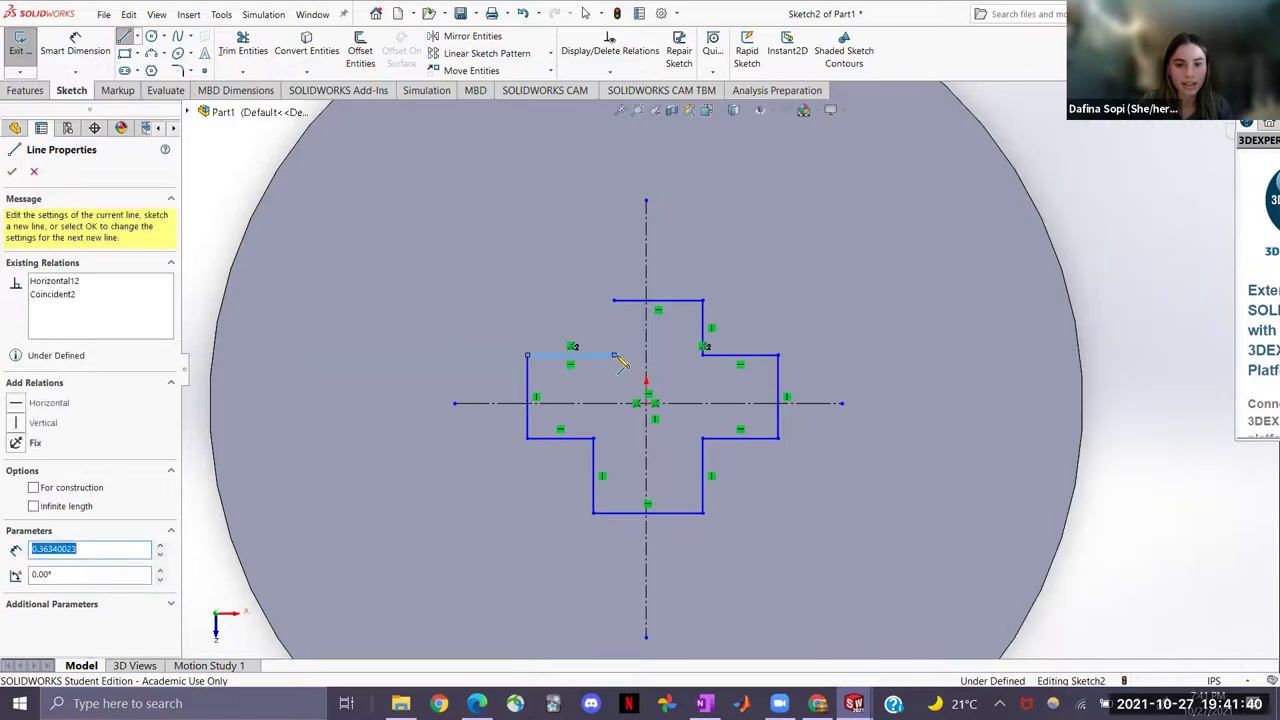
{"action": "left_click", "coordinate": [614, 300]}
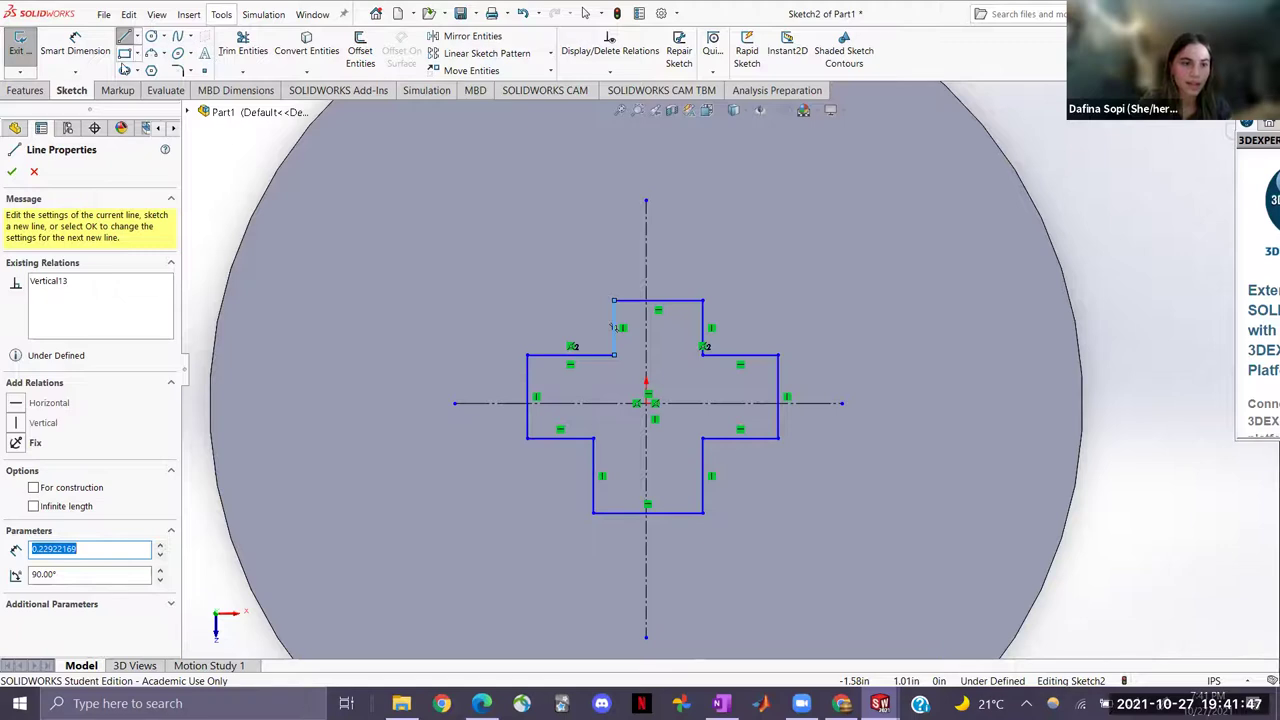
{"action": "left_click", "coordinate": [14, 172]}
{"action": "left_click", "coordinate": [13, 173]}
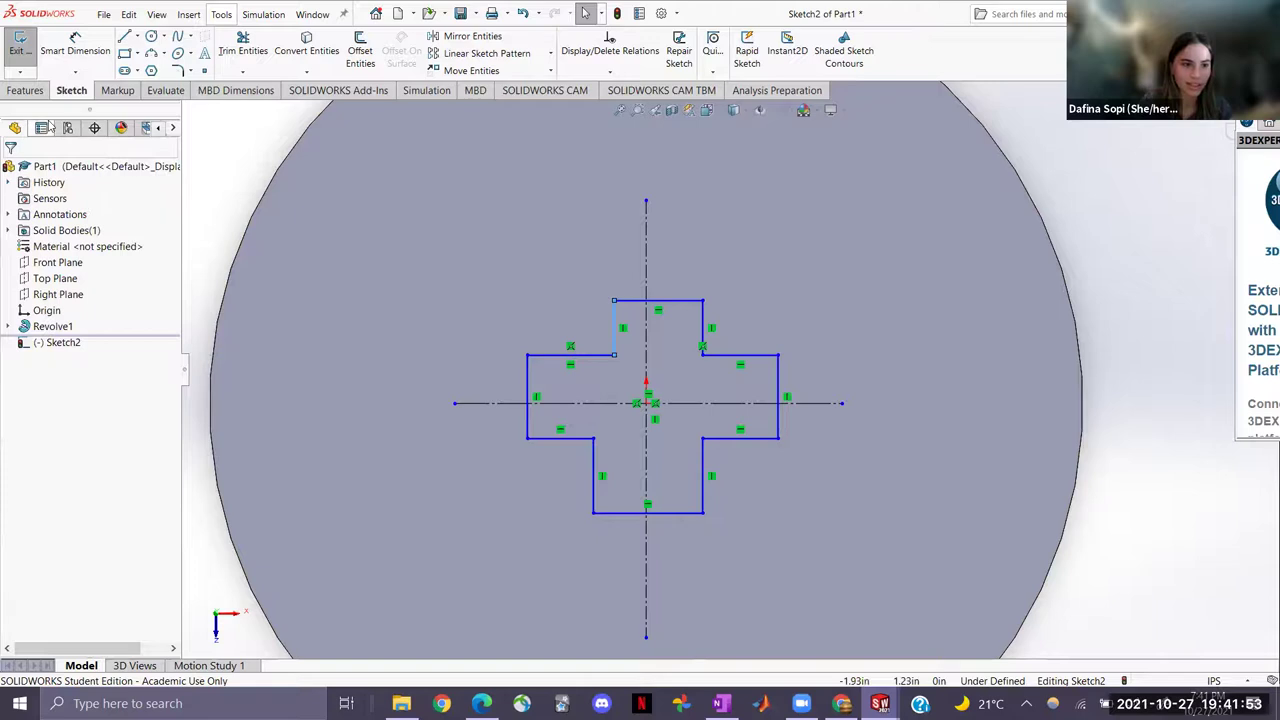
Make the midpoint of the cross's top edge coincident with the vertical construction line
{"action": "left_click", "coordinate": [44, 127]}
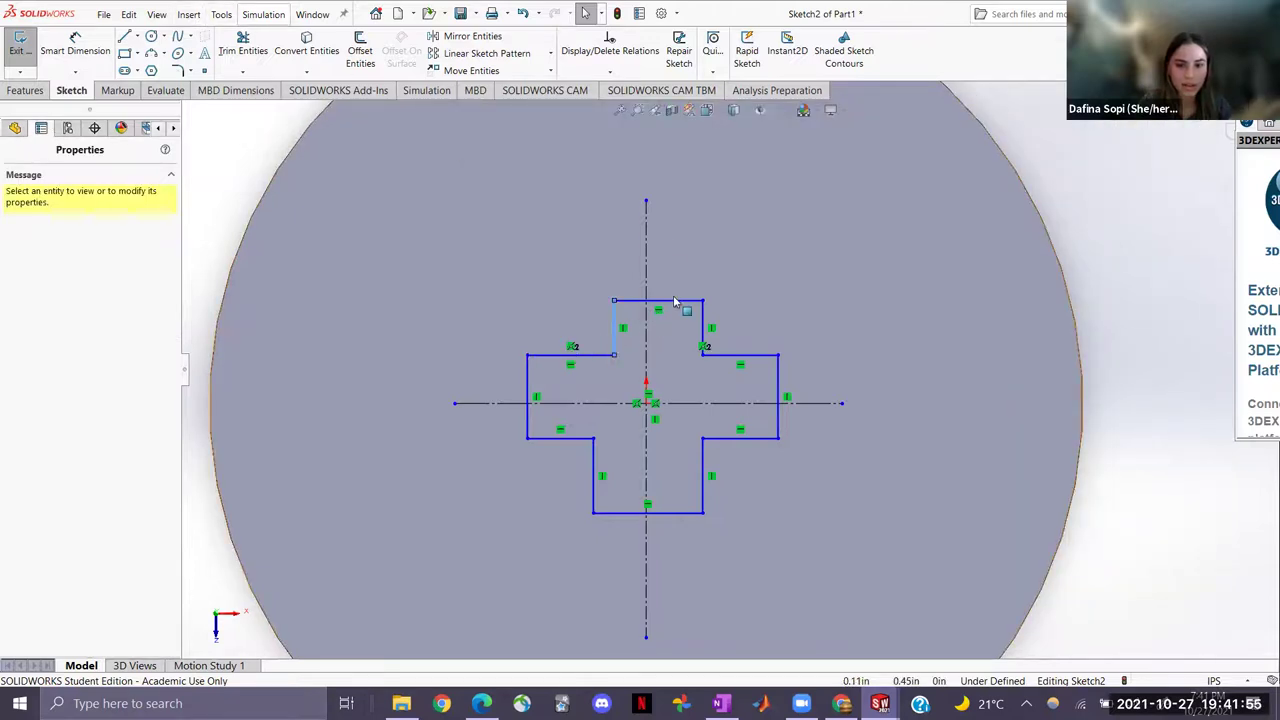
{"action": "left_click", "coordinate": [658, 300]}
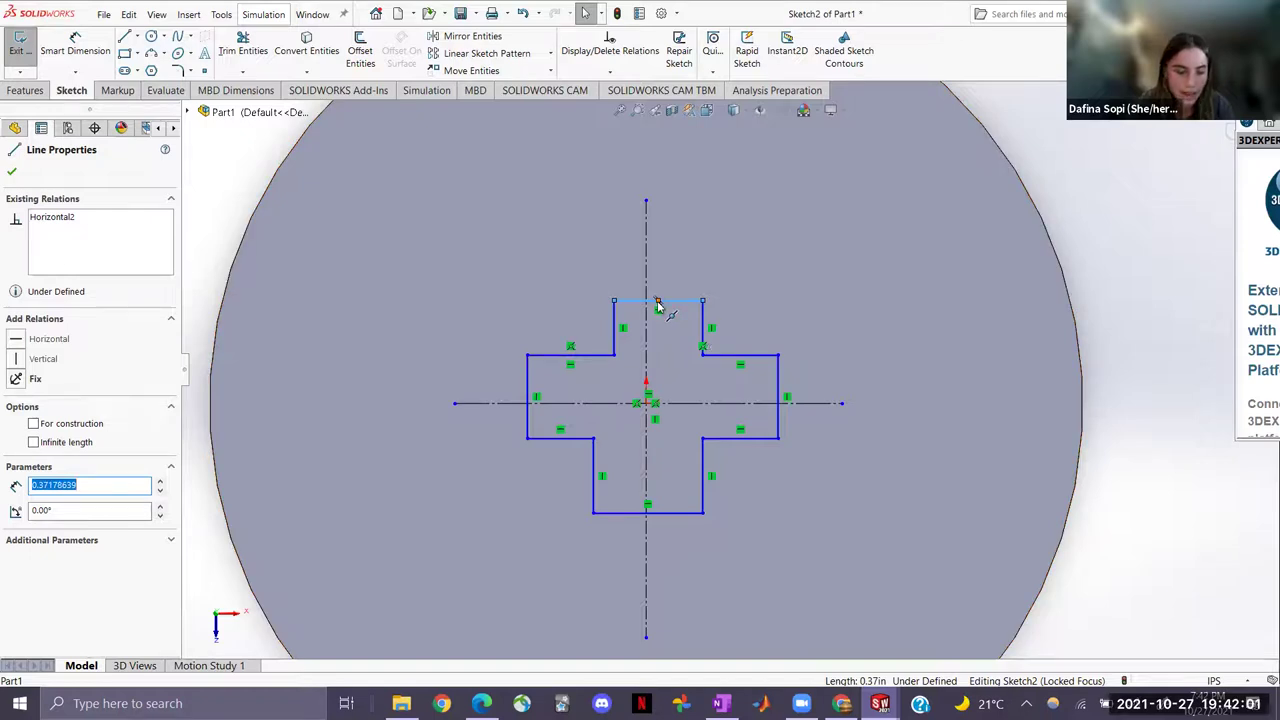
{"action": "left_click", "coordinate": [658, 306]}
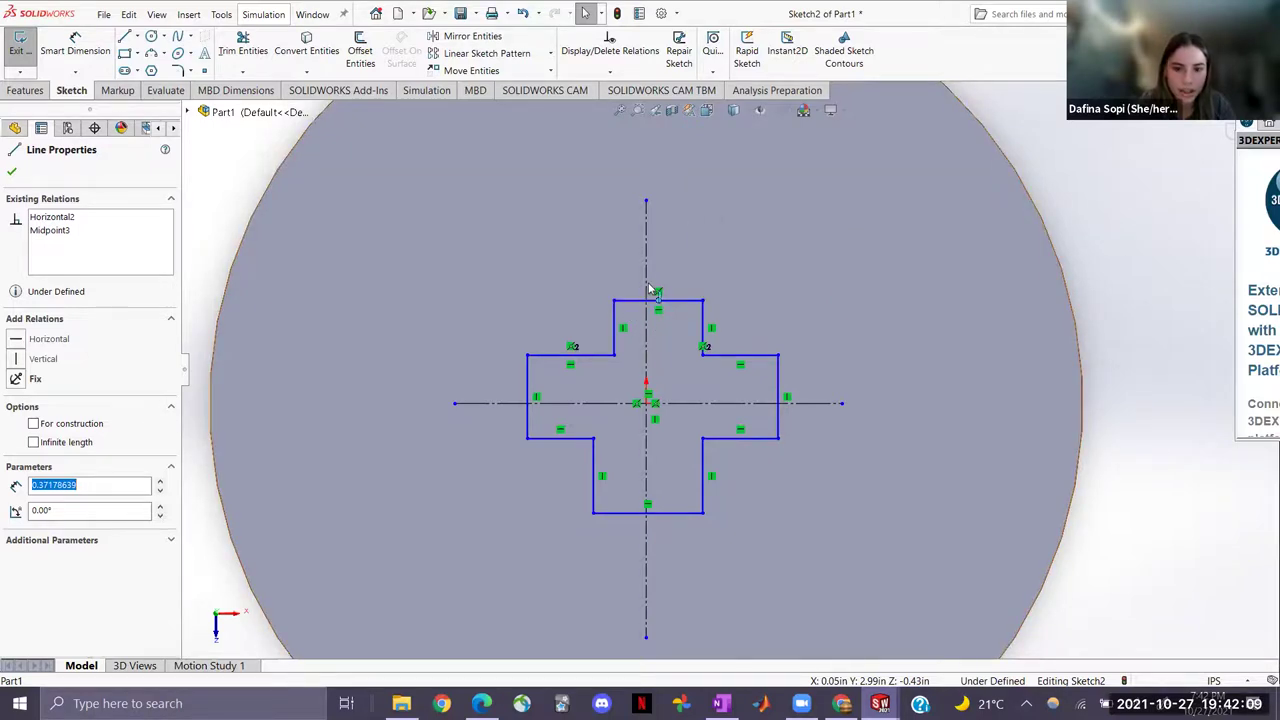
{"action": "left_click", "coordinate": [647, 289], "text": "ctrl"}
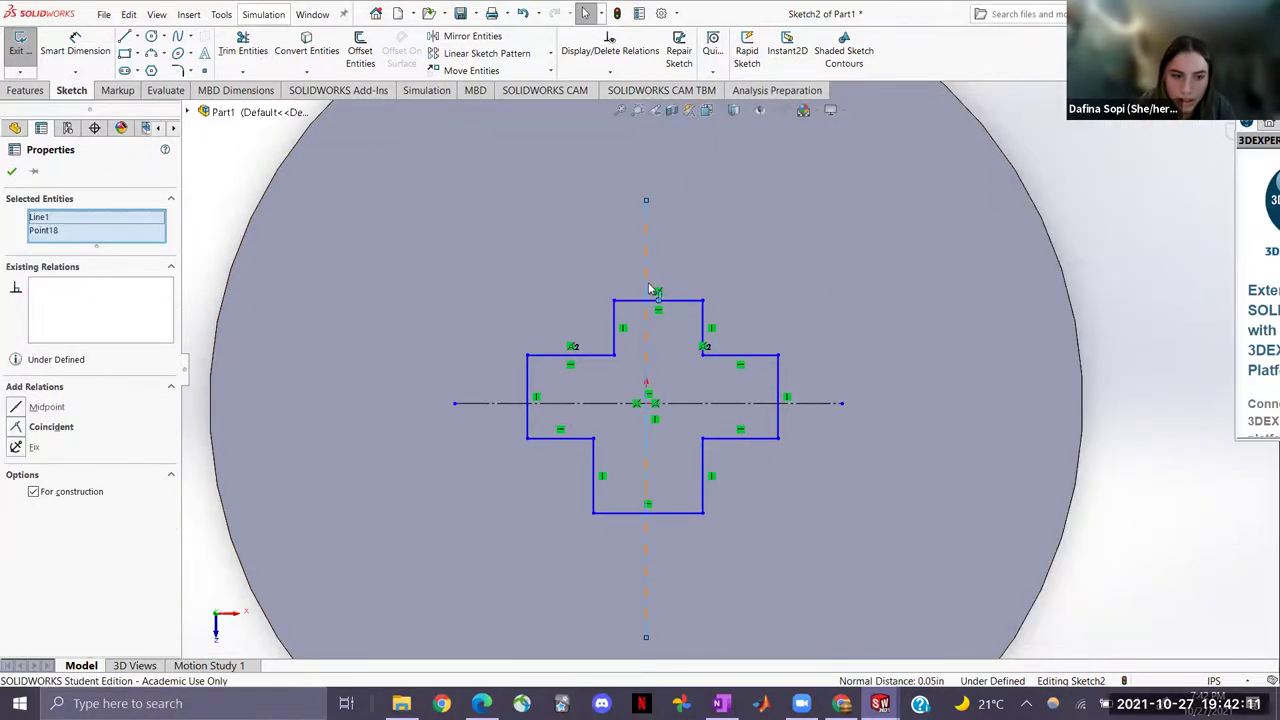
{"action": "left_click", "coordinate": [16, 427]}
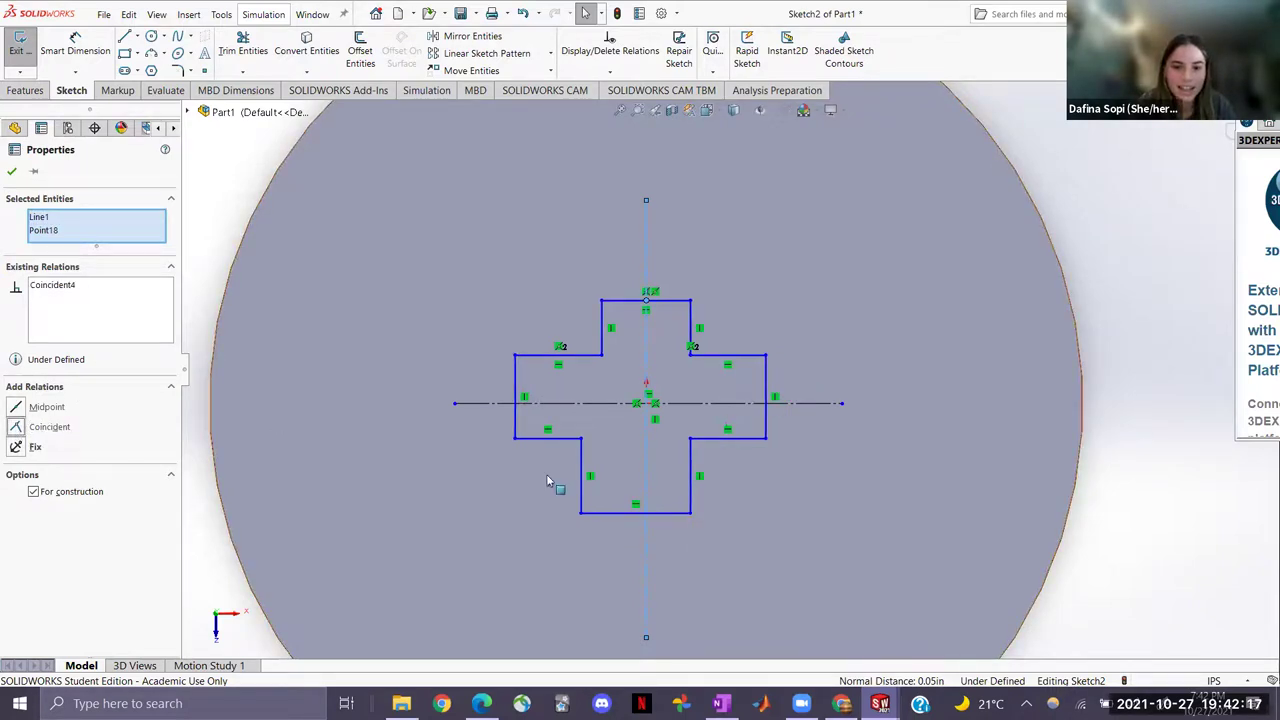
{"action": "left_click", "coordinate": [553, 287]}
{"action": "left_click", "coordinate": [229, 267]}
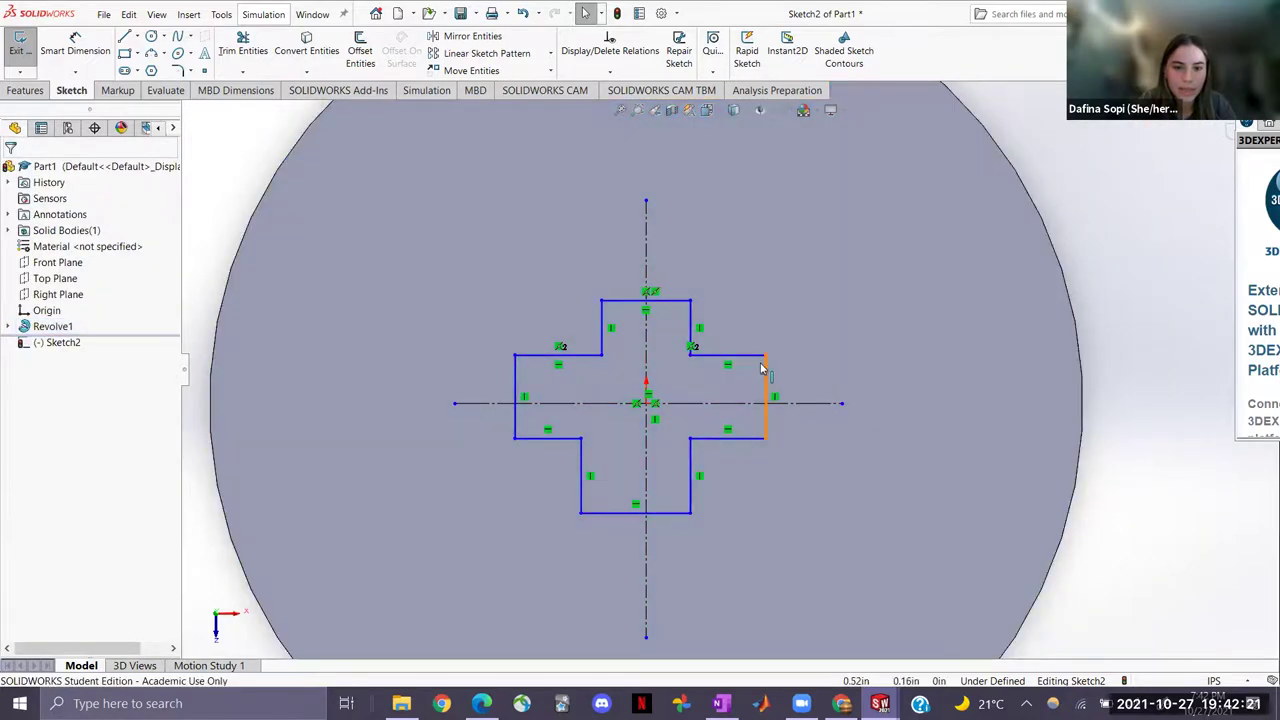
Apply an Equal relation to all twelve lines of the cross outline
{"action": "left_click", "coordinate": [628, 301]}
{"action": "left_click", "coordinate": [690, 335], "text": "ctrl"}
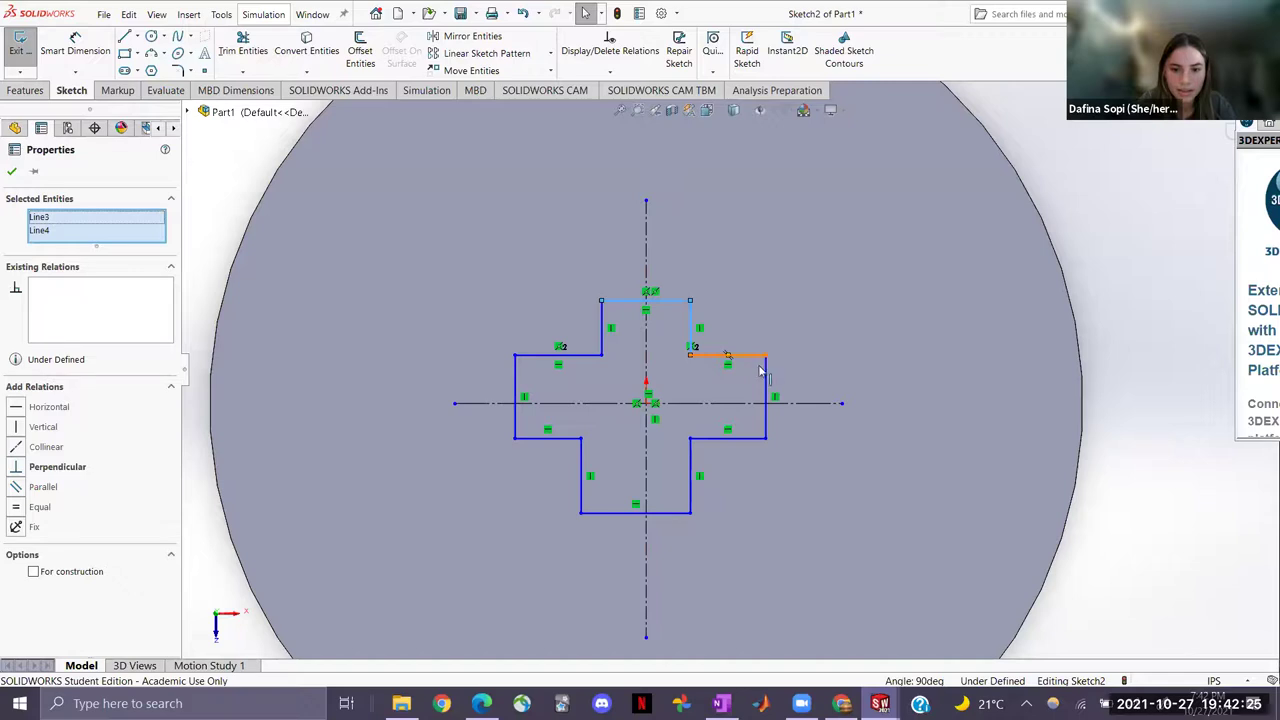
{"action": "left_click", "coordinate": [760, 371], "text": "ctrl"}
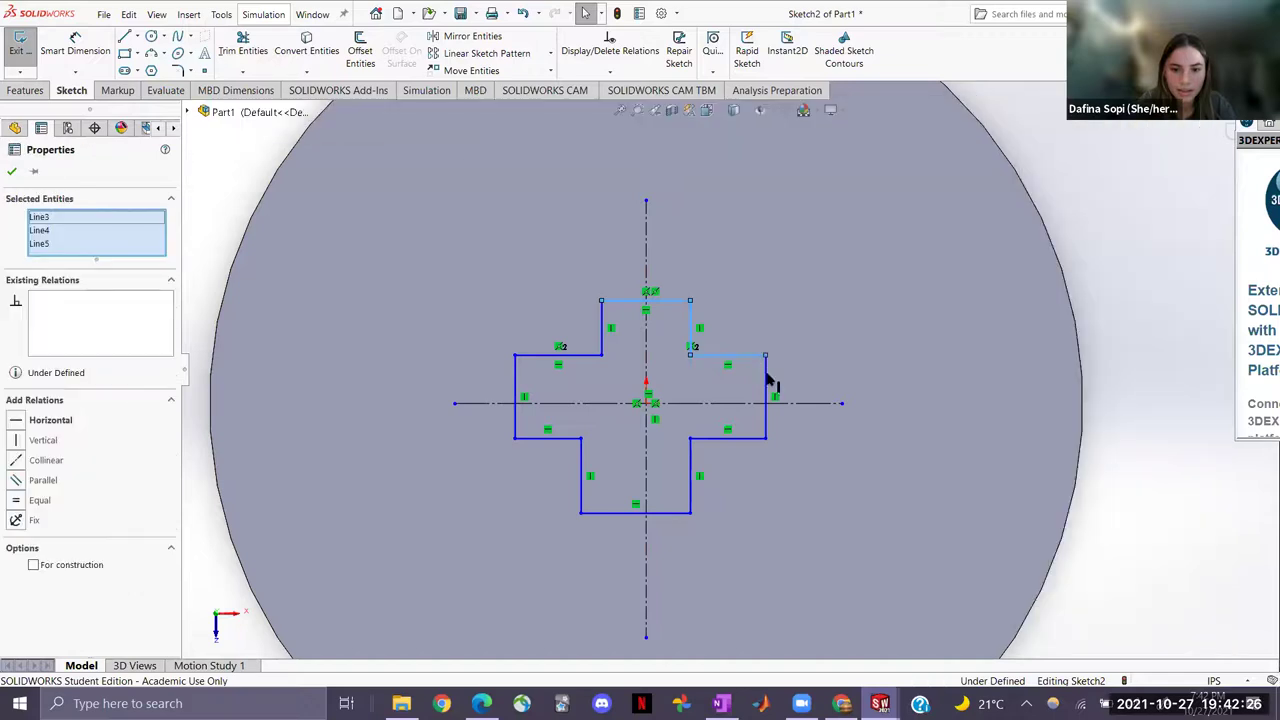
{"action": "left_click", "coordinate": [765, 430]}
{"action": "left_click", "coordinate": [728, 437], "text": "ctrl"}
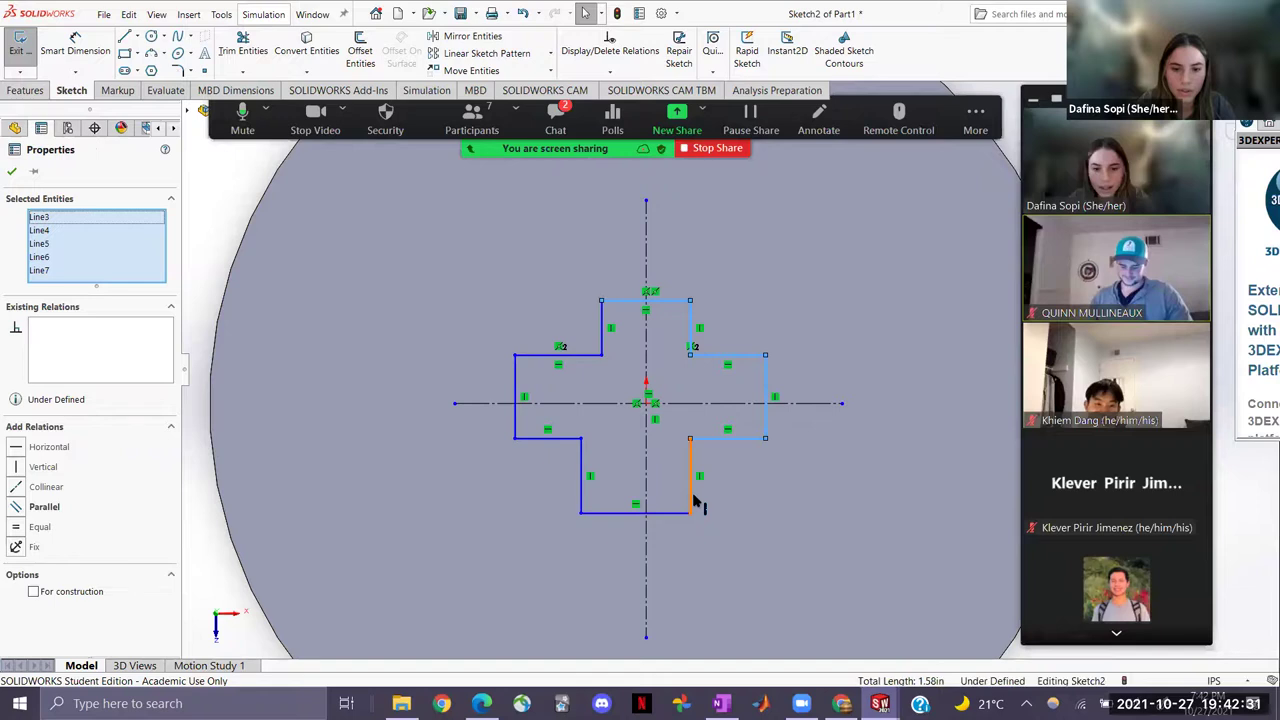
{"action": "left_click", "coordinate": [630, 513], "text": "ctrl"}
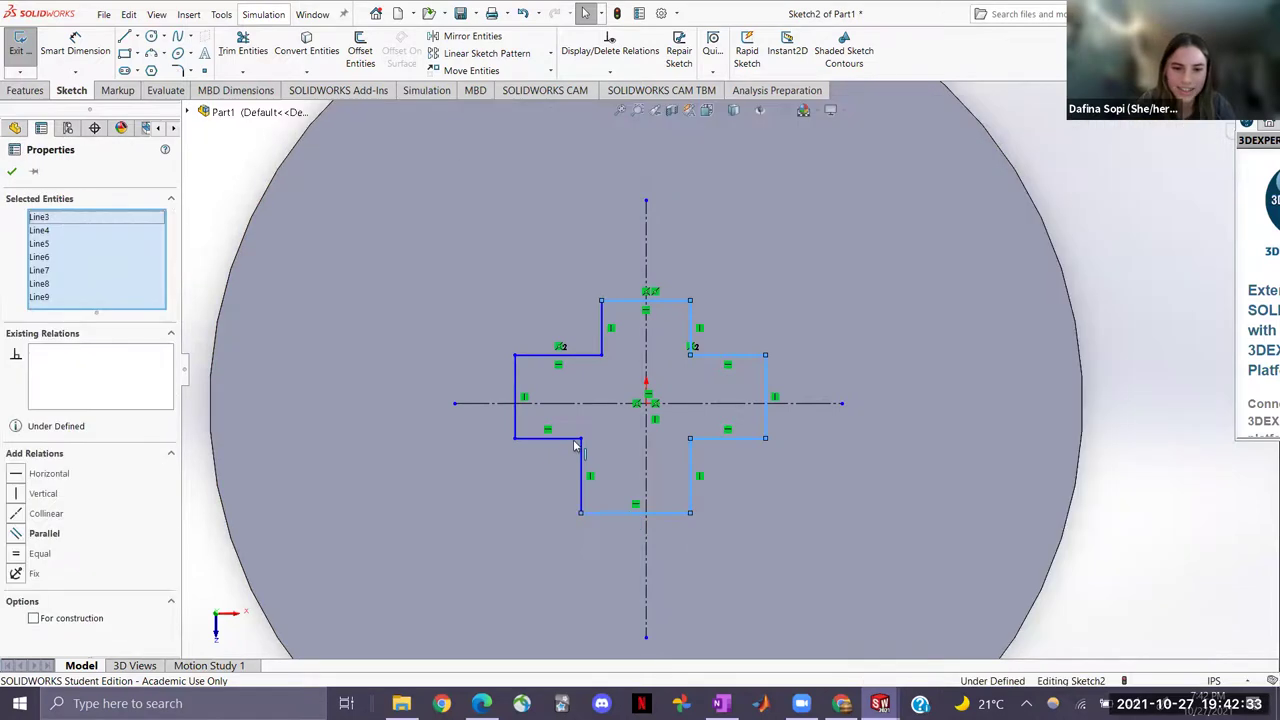
{"action": "left_click", "coordinate": [581, 490], "text": "ctrl"}
{"action": "left_click", "coordinate": [527, 438], "text": "ctrl"}
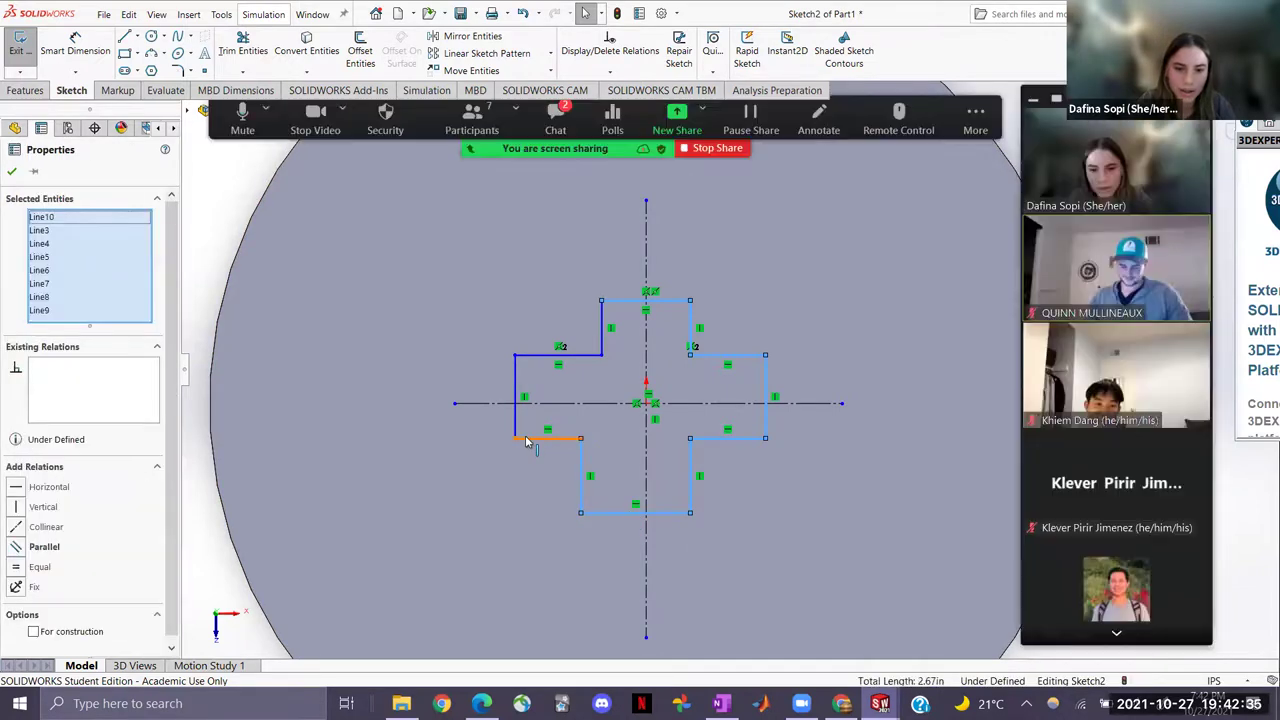
{"action": "left_click", "coordinate": [515, 410], "text": "ctrl"}
{"action": "left_click", "coordinate": [558, 355], "text": "ctrl"}
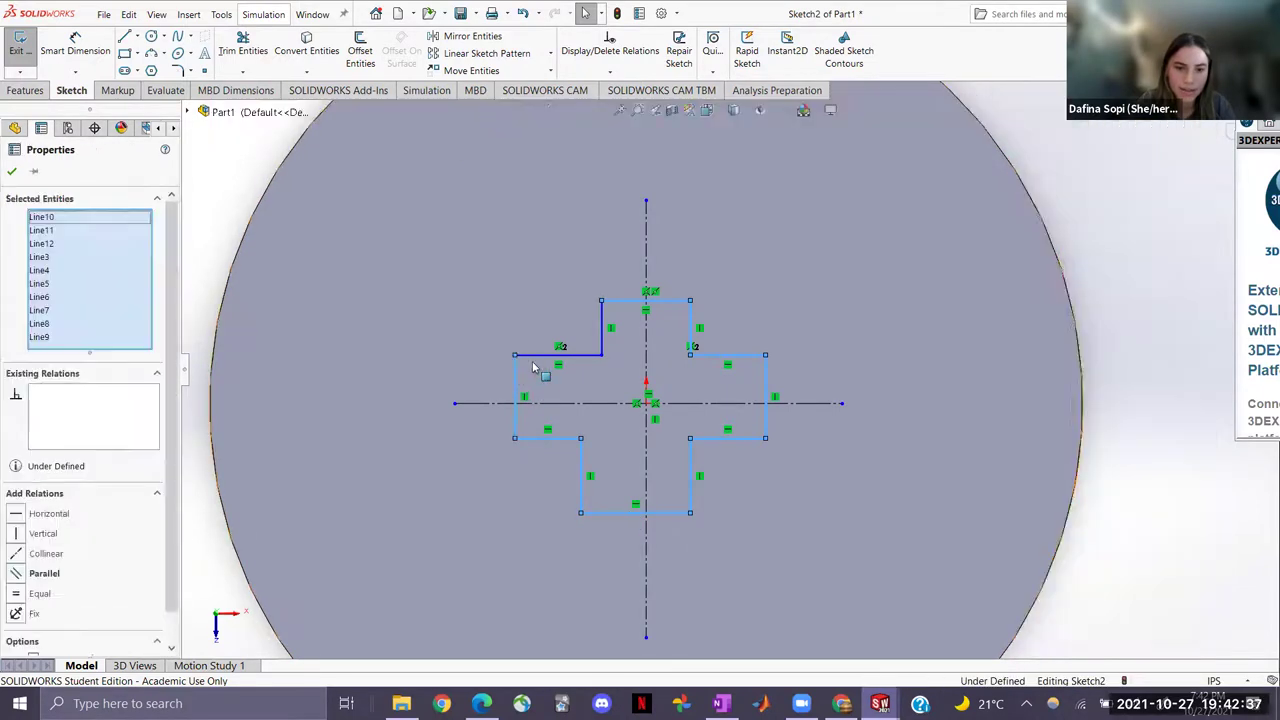
{"action": "left_click", "coordinate": [602, 326], "text": "ctrl"}
{"action": "left_click", "coordinate": [602, 326], "text": "ctrl"}
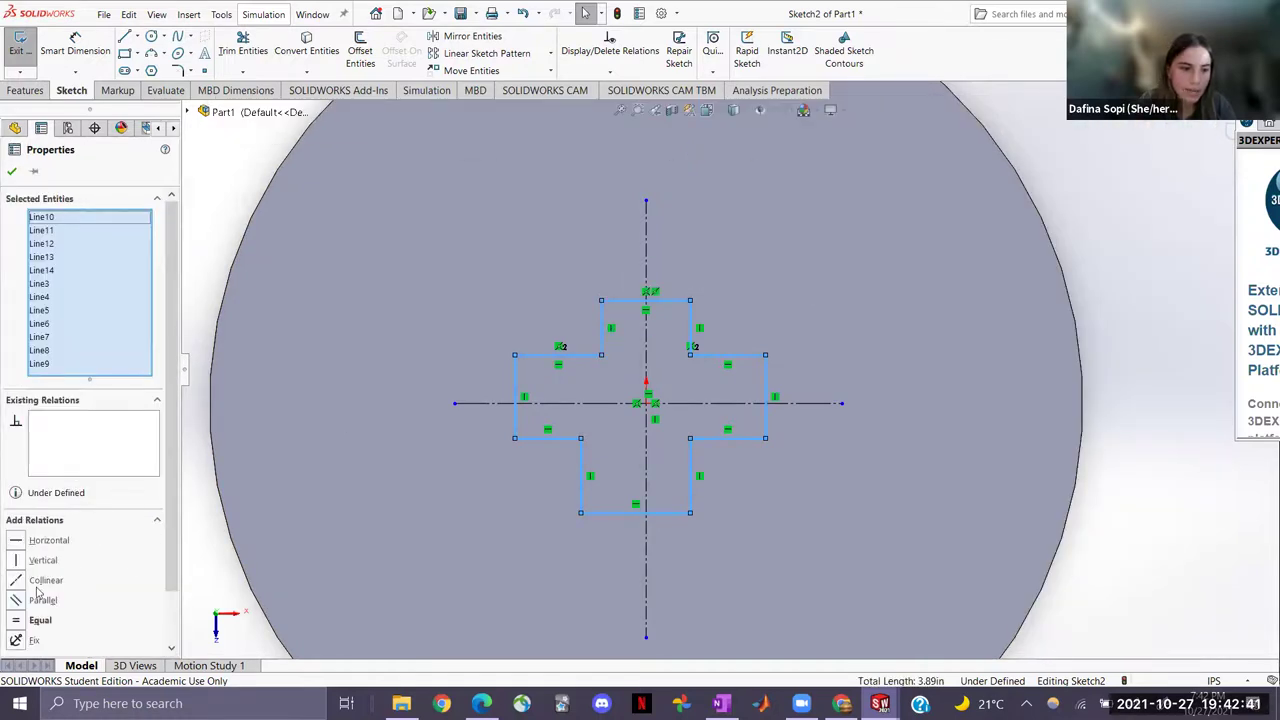
{"action": "left_click", "coordinate": [14, 622]}
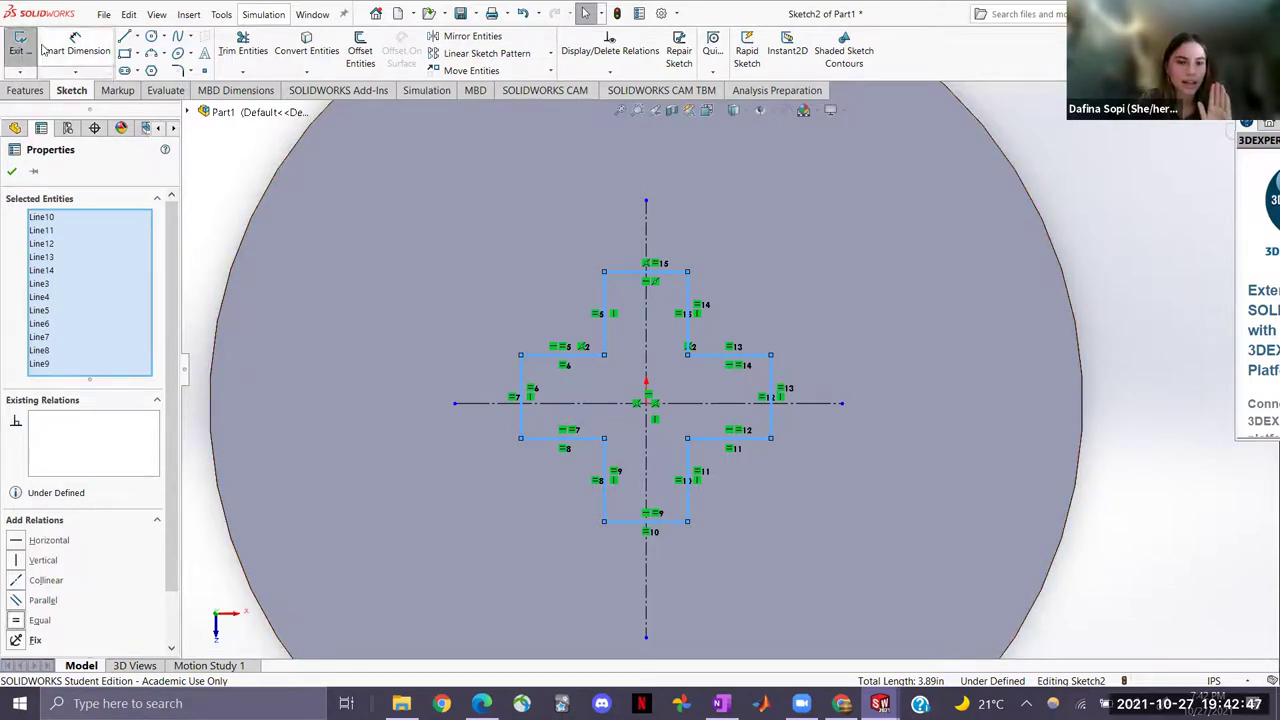
Dimension the cross's top edge at 0.25 in, consulting the workshop's Example slide for the value
{"action": "left_click", "coordinate": [90, 50]}
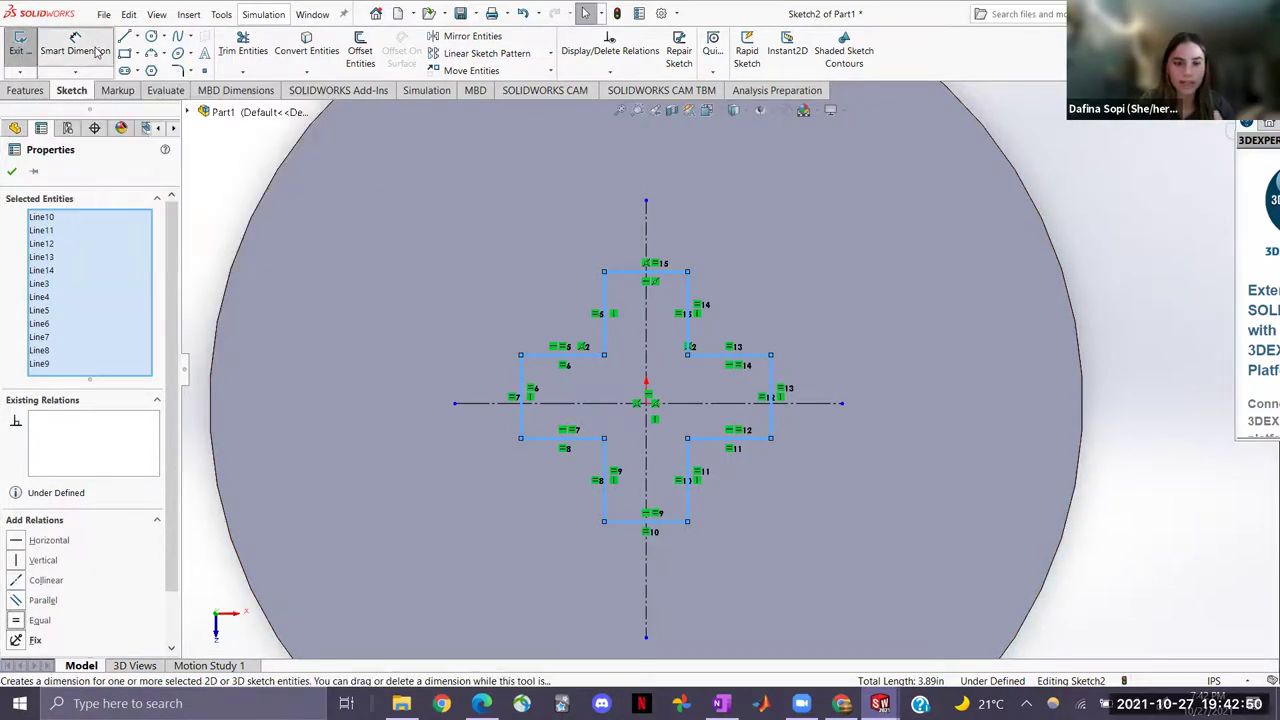
{"action": "left_click", "coordinate": [662, 272]}
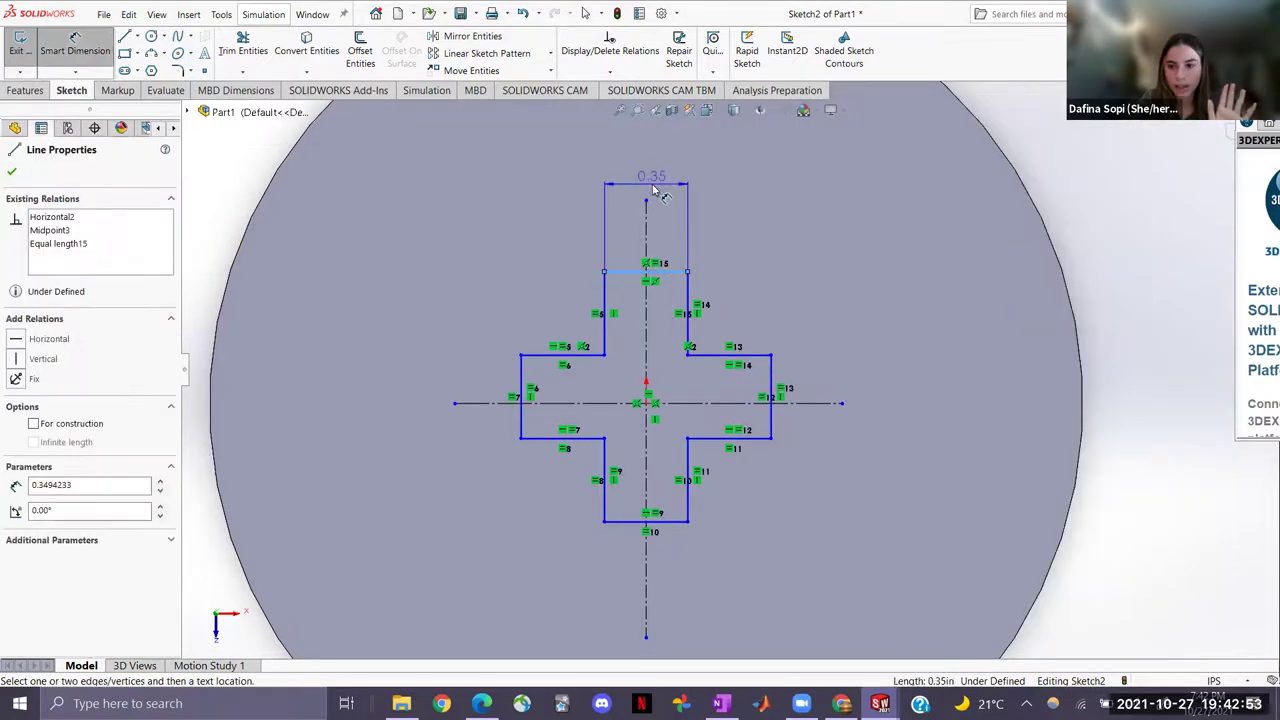
{"action": "left_click", "coordinate": [652, 186]}
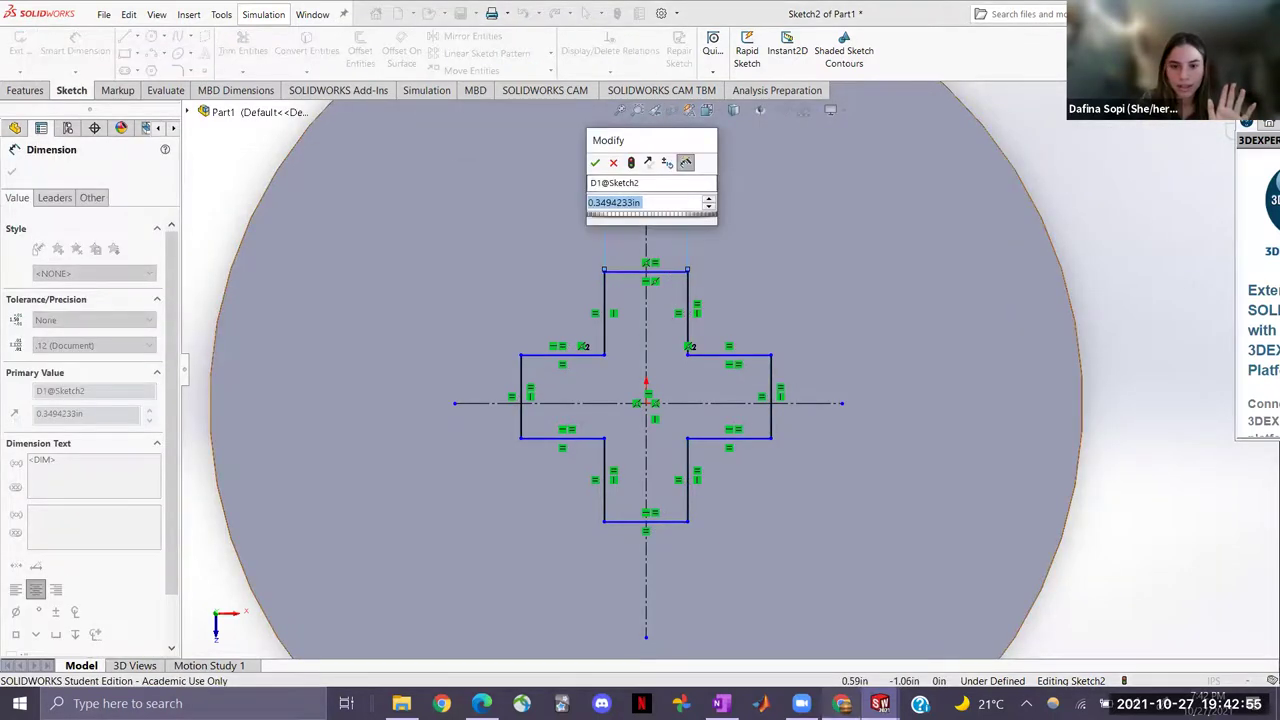
{"action": "left_click", "coordinate": [842, 703]}
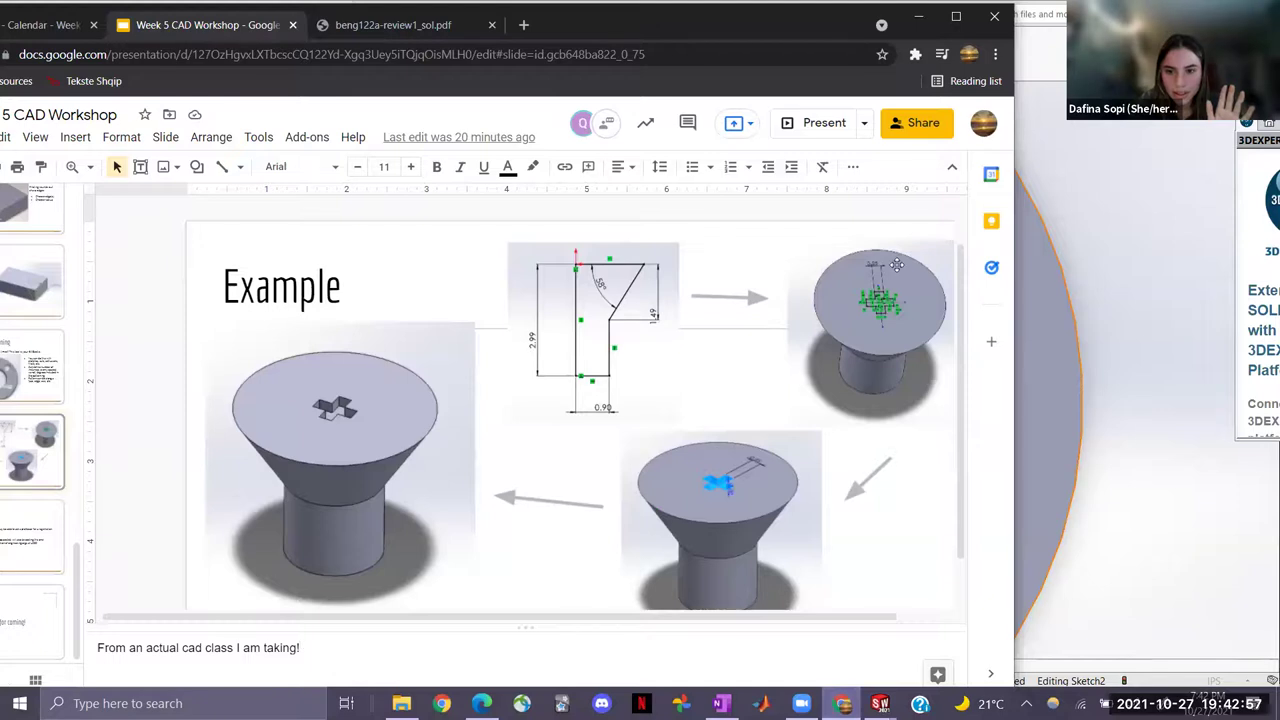
{"action": "key", "text": "ctrl+F5"}
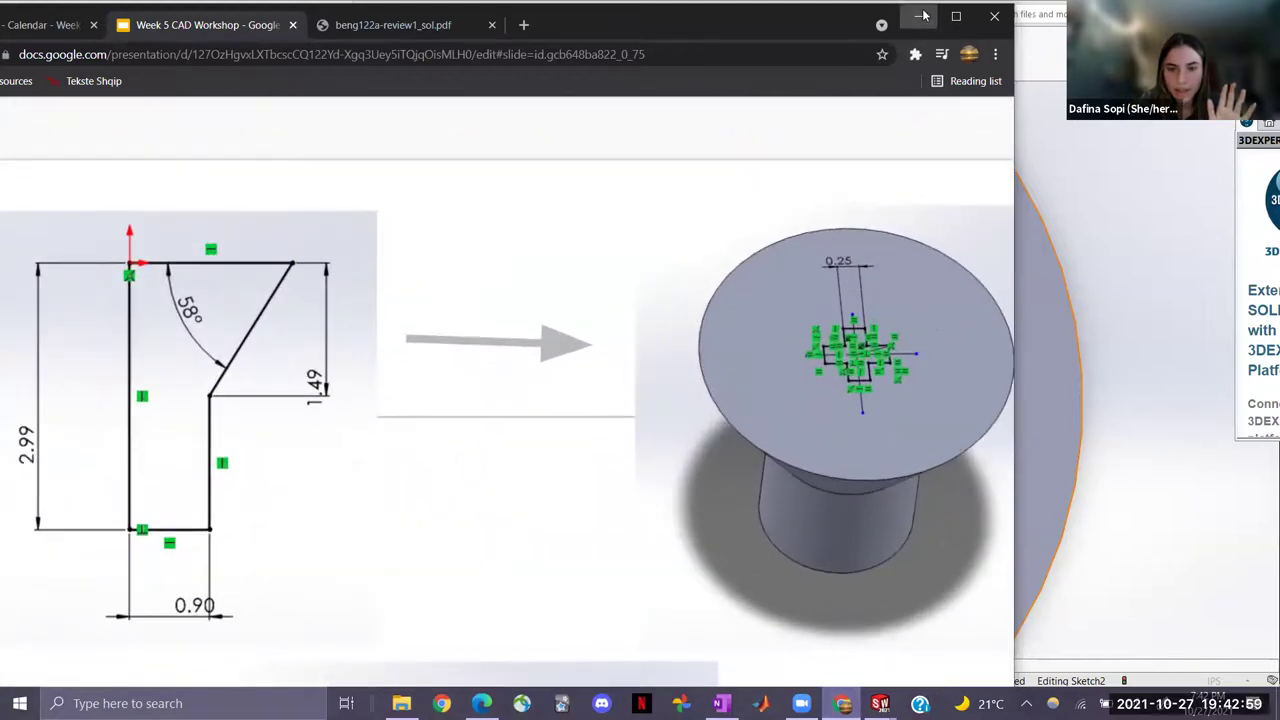
{"action": "left_click", "coordinate": [920, 16]}
{"action": "left_click", "coordinate": [604, 203]}
{"action": "type", "text": ".25"}
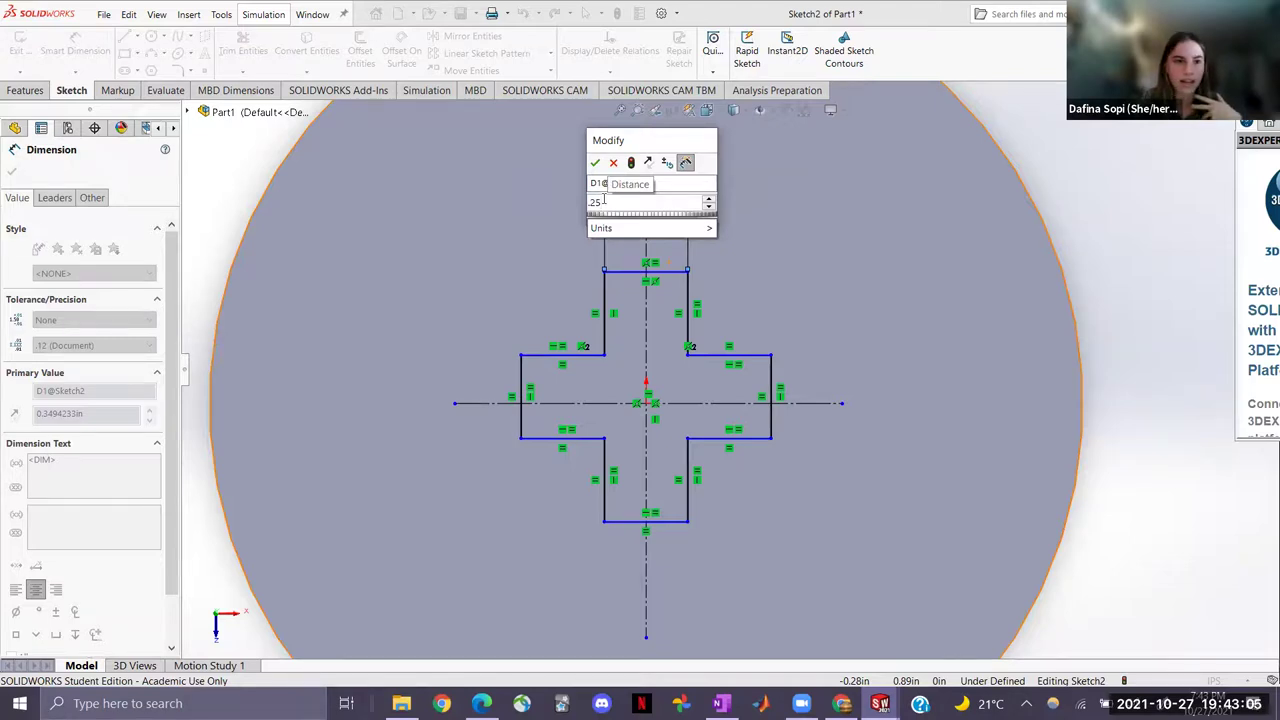
{"action": "key", "text": "Return"}
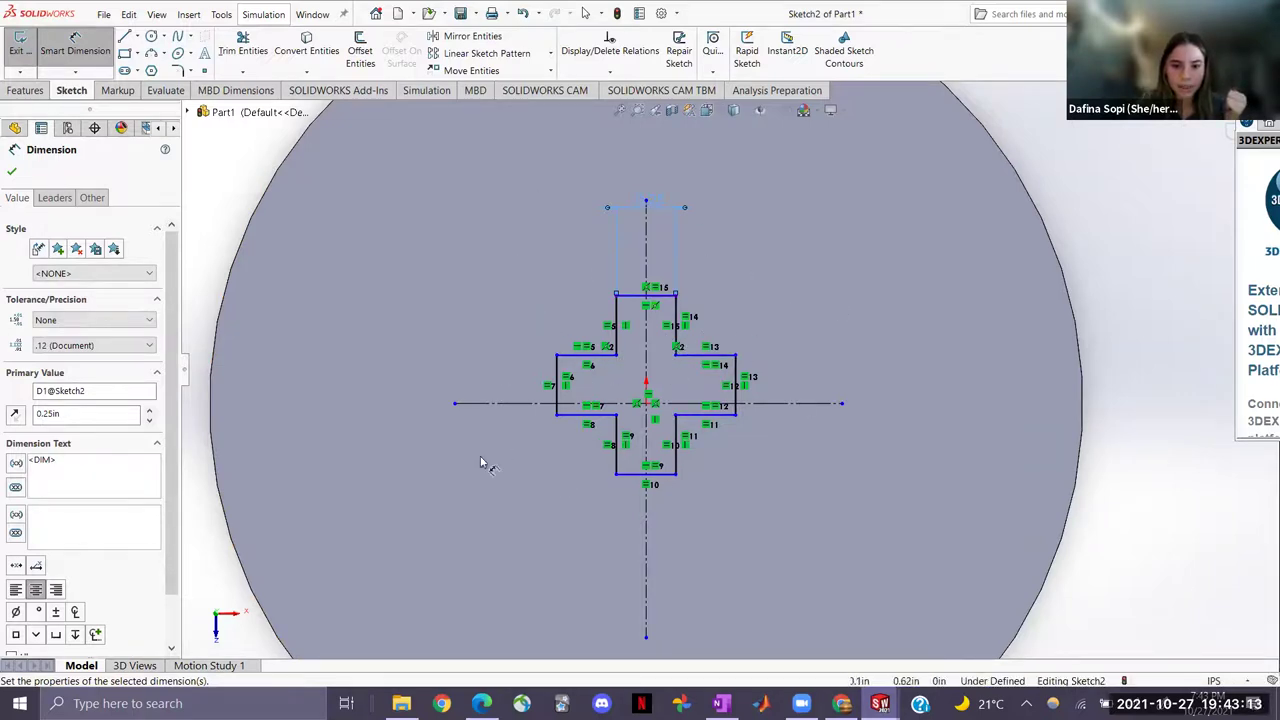
{"action": "left_click", "coordinate": [414, 303]}
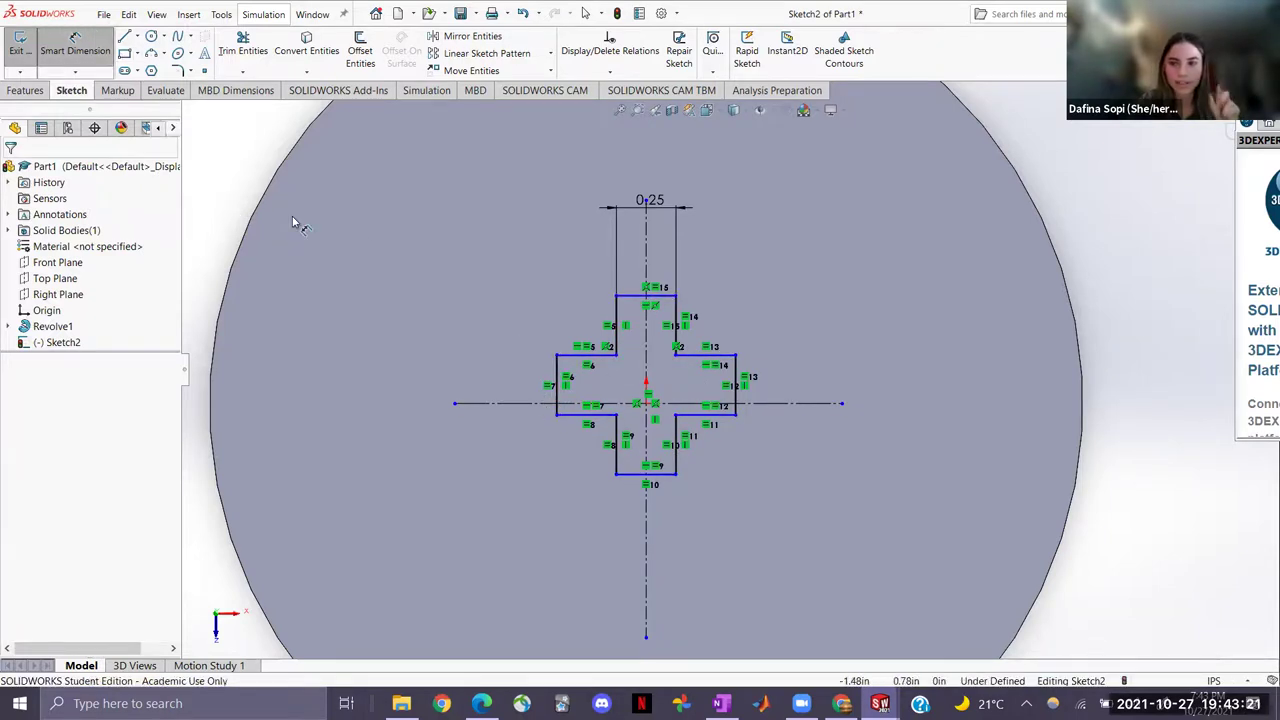
Shift the cross outline along the vertical construction line to check which movement remains unconstrained
{"action": "left_click", "coordinate": [557, 390]}
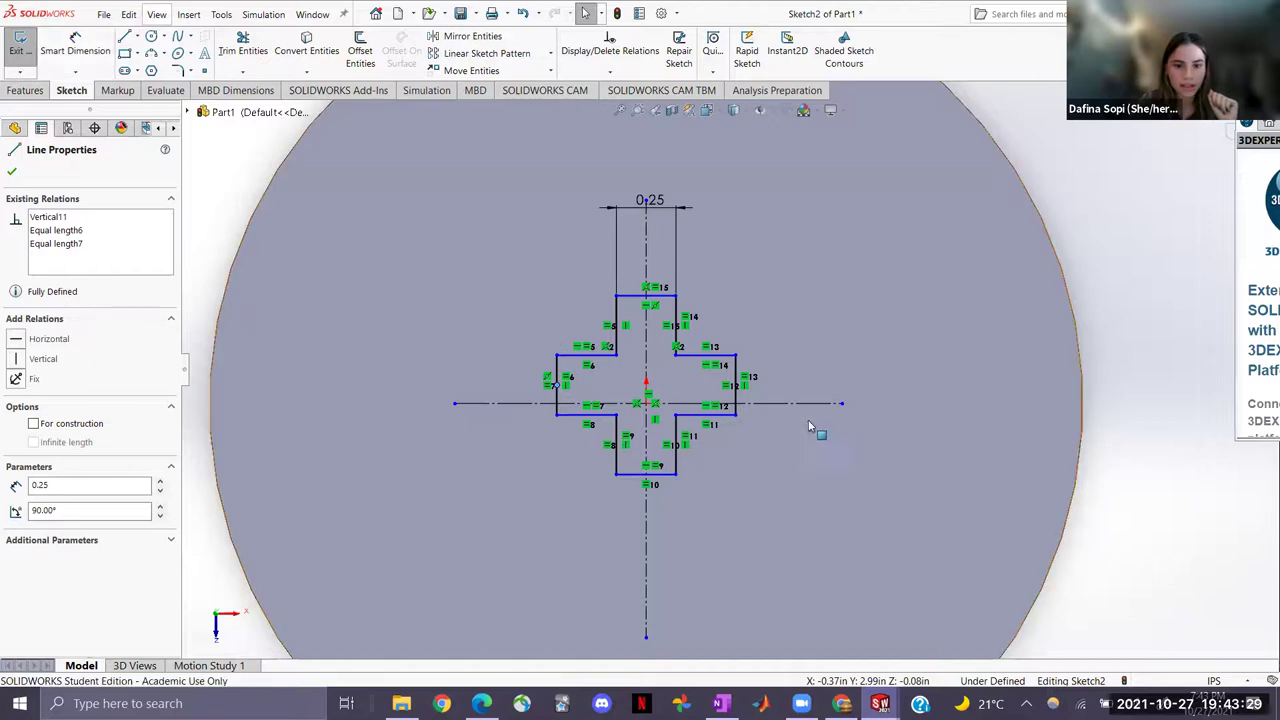
{"action": "mouse_move", "coordinate": [601, 358]}
{"action": "left_mouse_down"}
{"action": "mouse_move", "coordinate": [606, 275]}
{"action": "mouse_move", "coordinate": [640, 215]}
{"action": "mouse_move", "coordinate": [650, 470]}
{"action": "mouse_move", "coordinate": [668, 376]}
{"action": "left_mouse_up"}
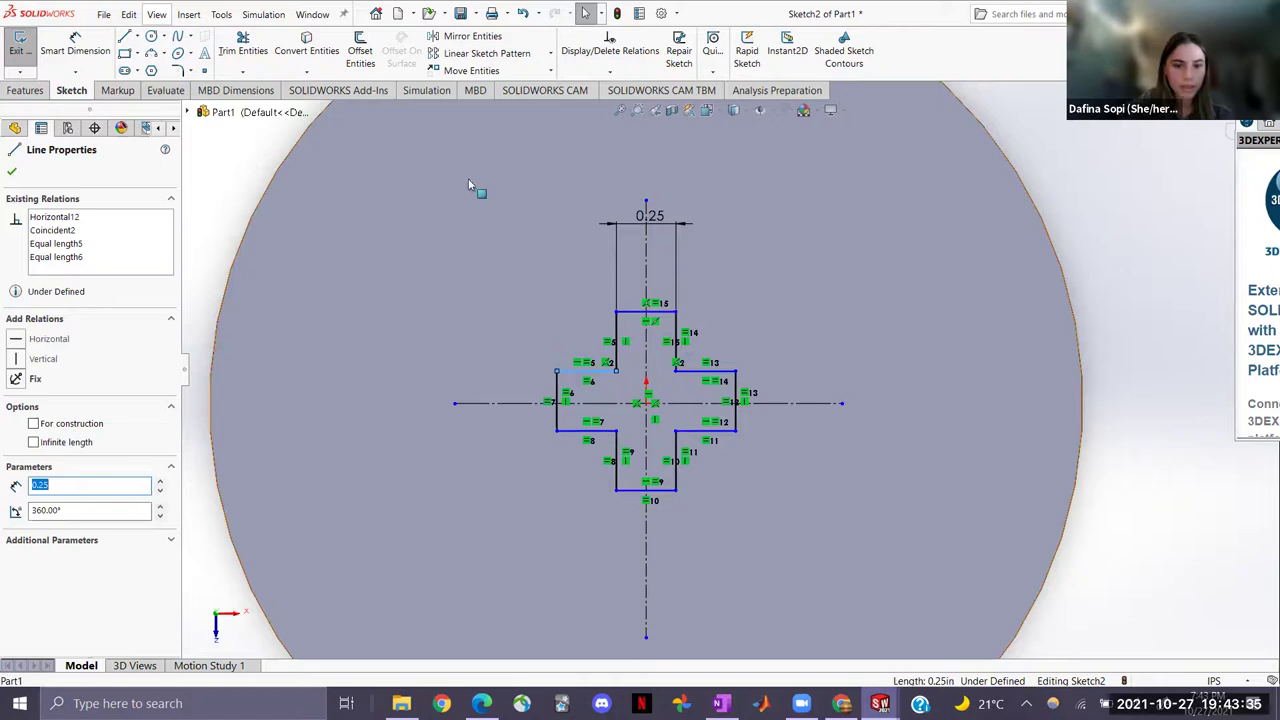
{"action": "left_click", "coordinate": [77, 57]}
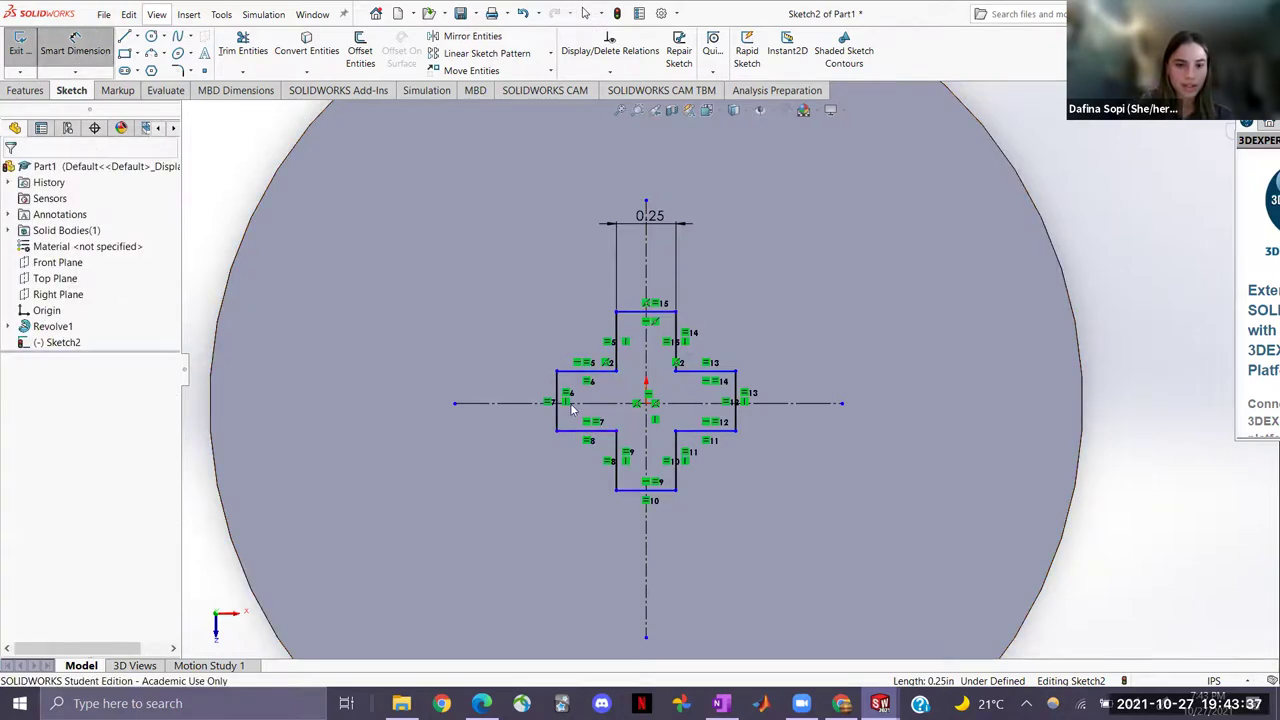
{"action": "left_click", "coordinate": [100, 48]}
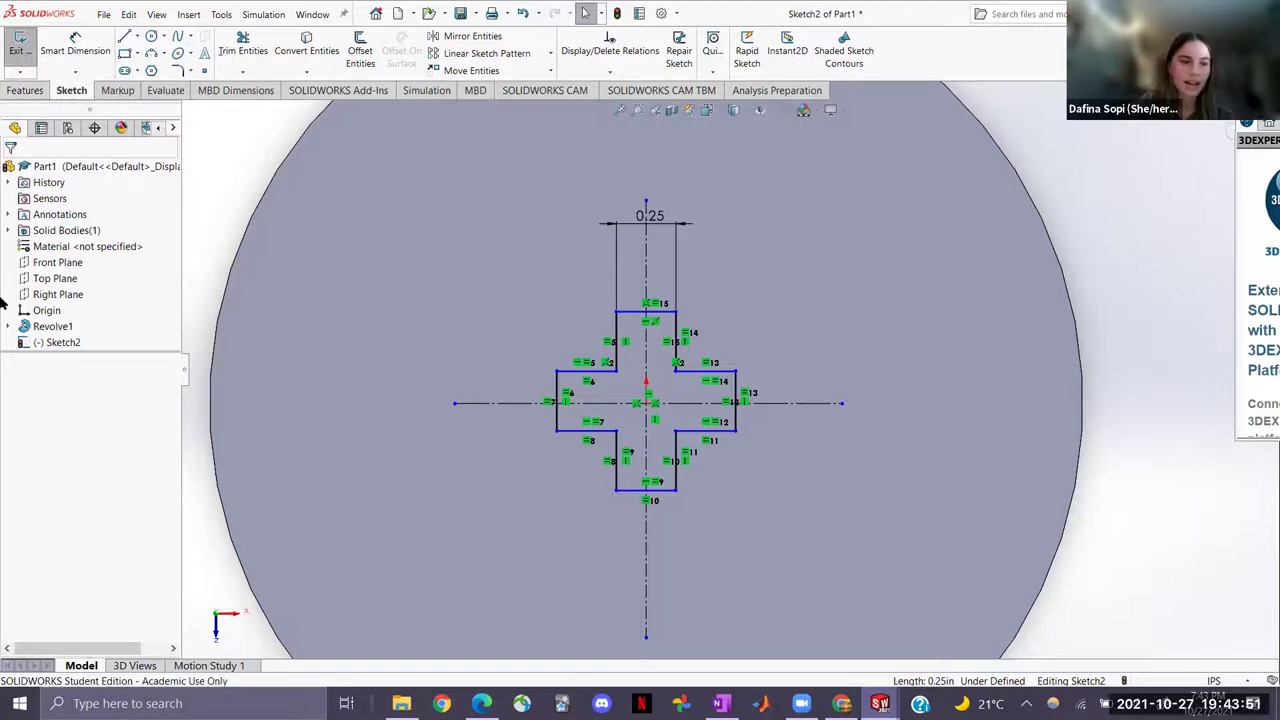
Make the midpoint of the cross's left edge coincident with the horizontal construction line and exit the sketch
{"action": "left_click", "coordinate": [560, 403]}
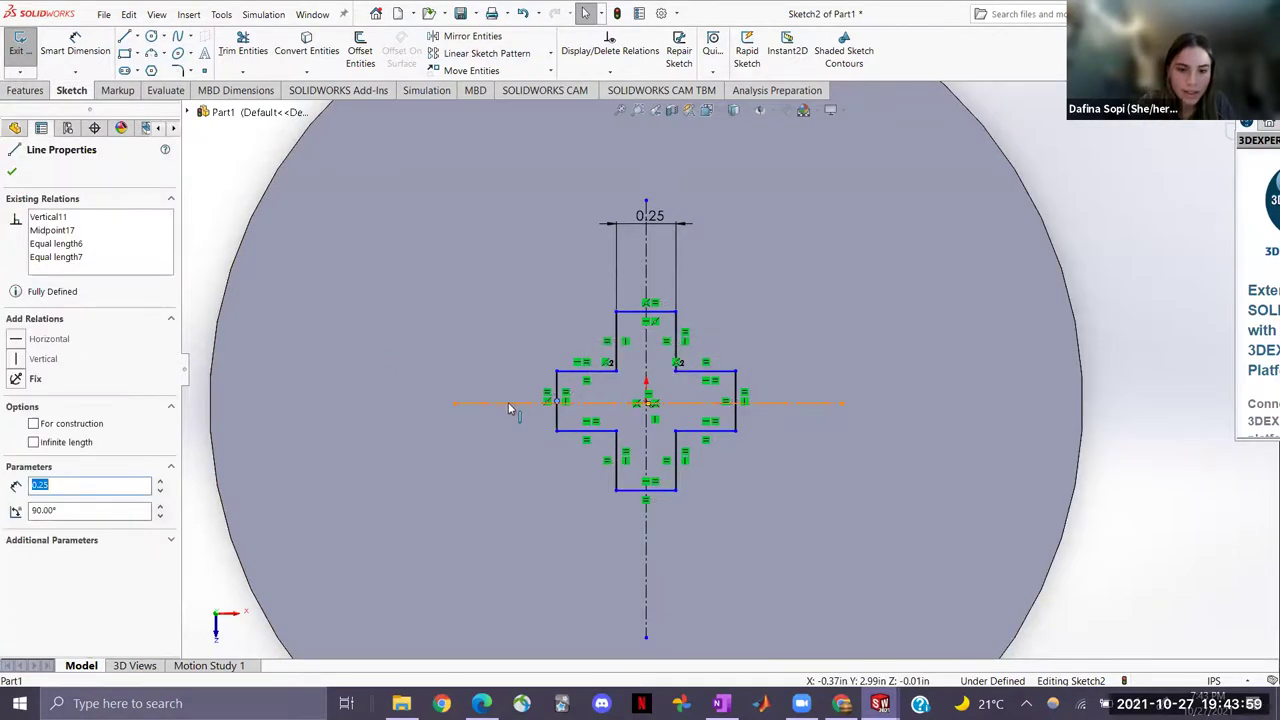
{"action": "left_click", "coordinate": [508, 404], "text": "ctrl"}
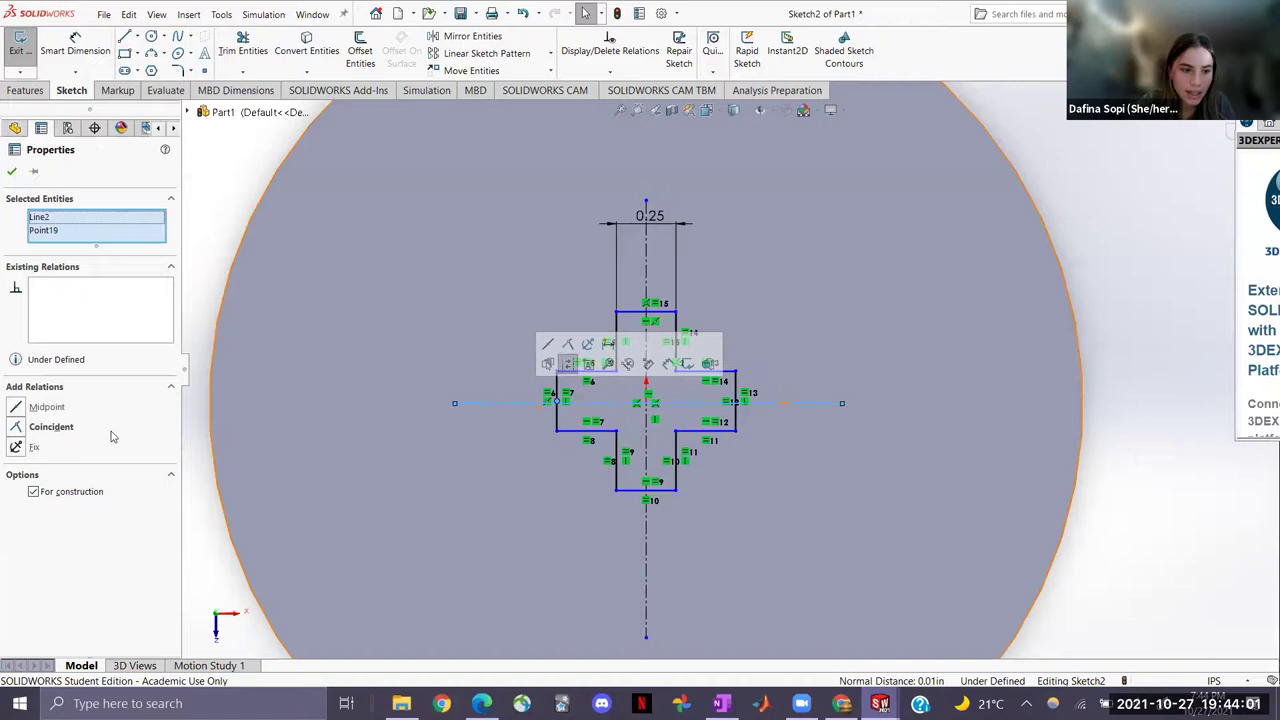
{"action": "left_click", "coordinate": [19, 428]}
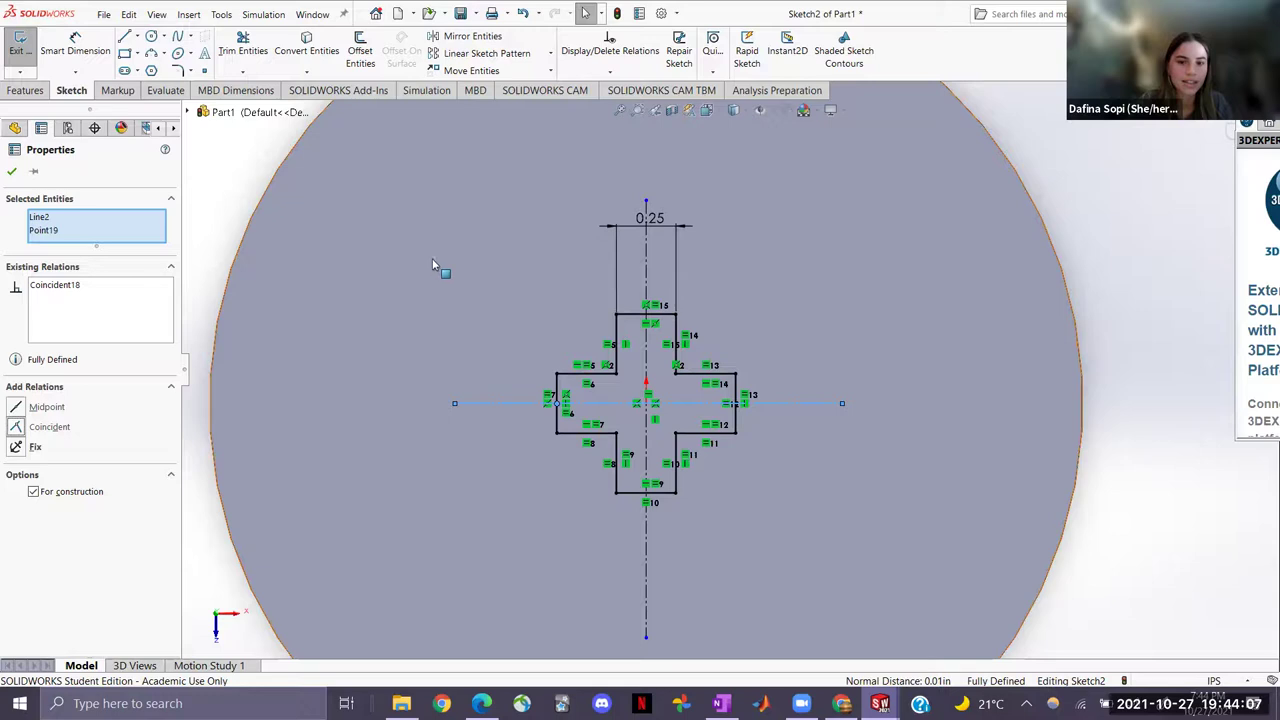
{"action": "left_click", "coordinate": [12, 173]}
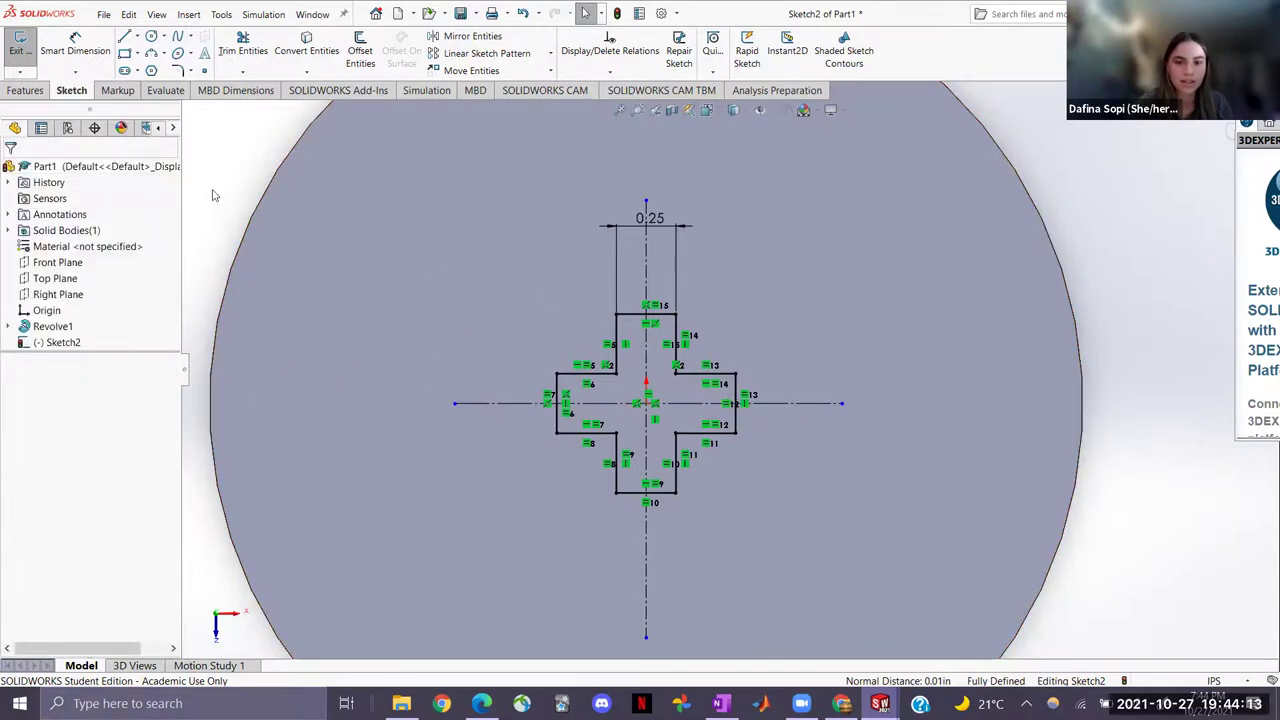
{"action": "key", "text": "ctrl+7"}
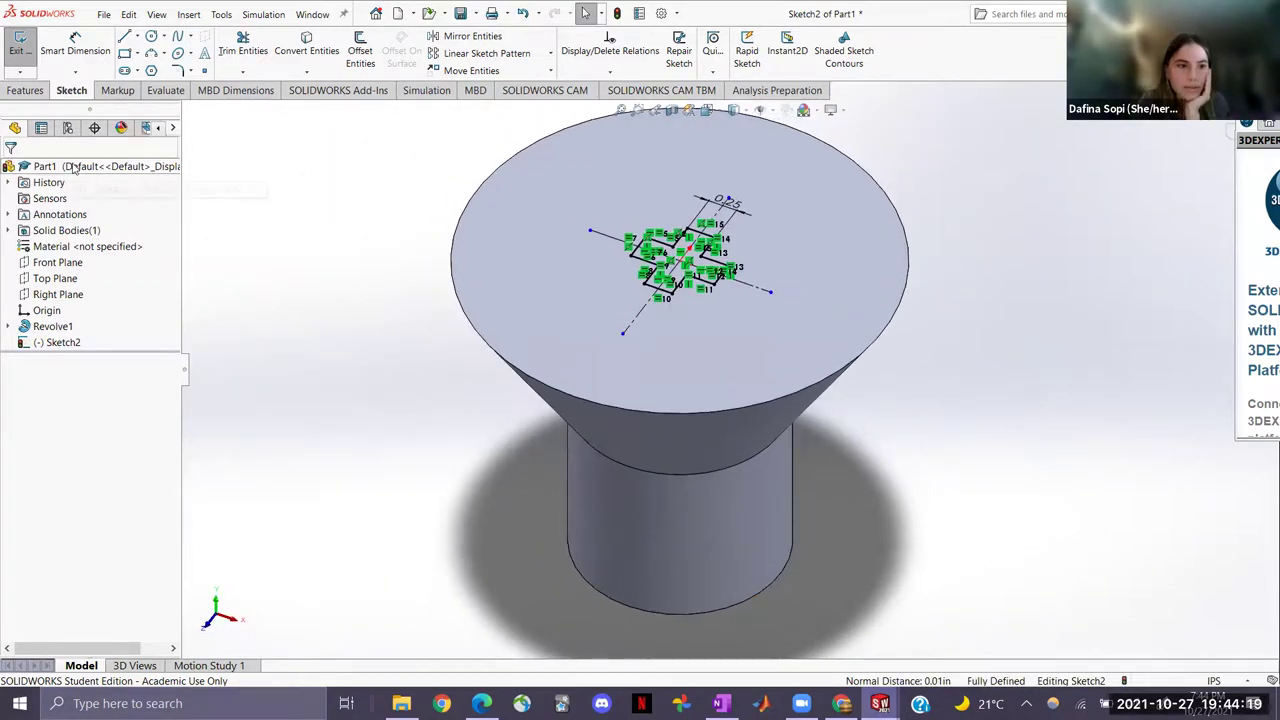
{"action": "left_click", "coordinate": [19, 55]}
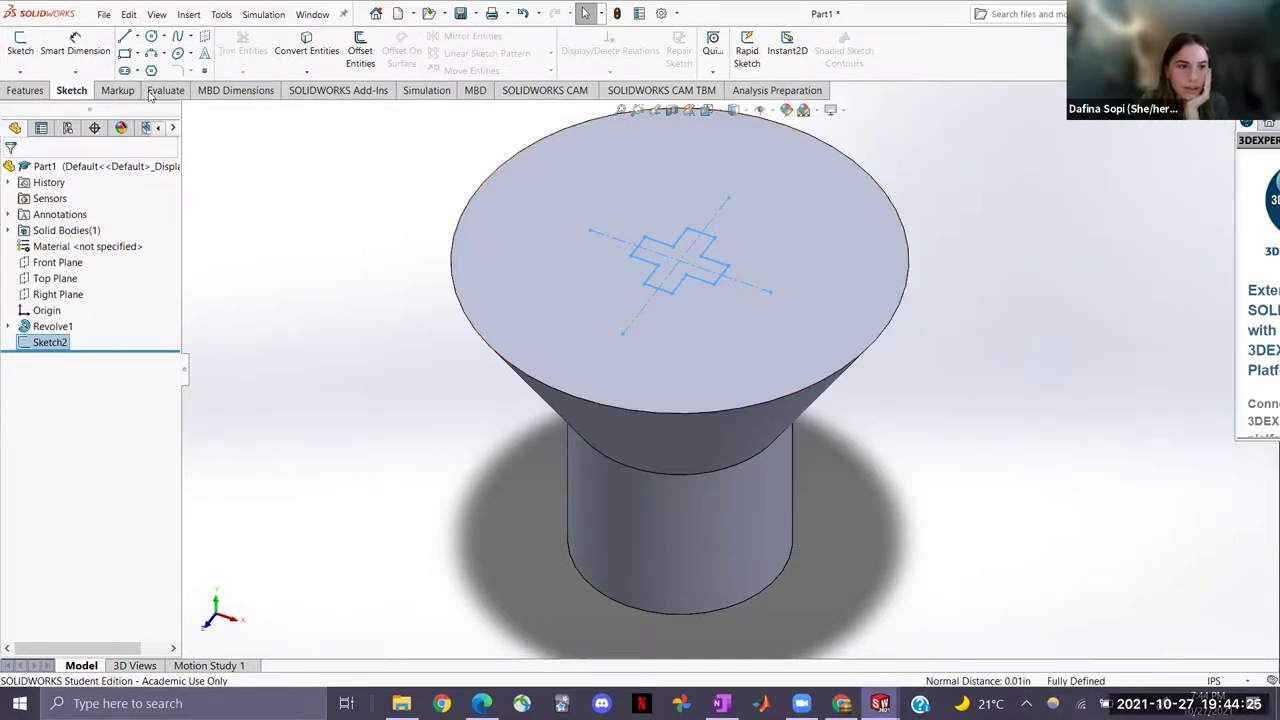
Examine the workshop's Example slide in the browser for the cross cut's depth and the finished screw's appearance
{"action": "left_click", "coordinate": [28, 92]}
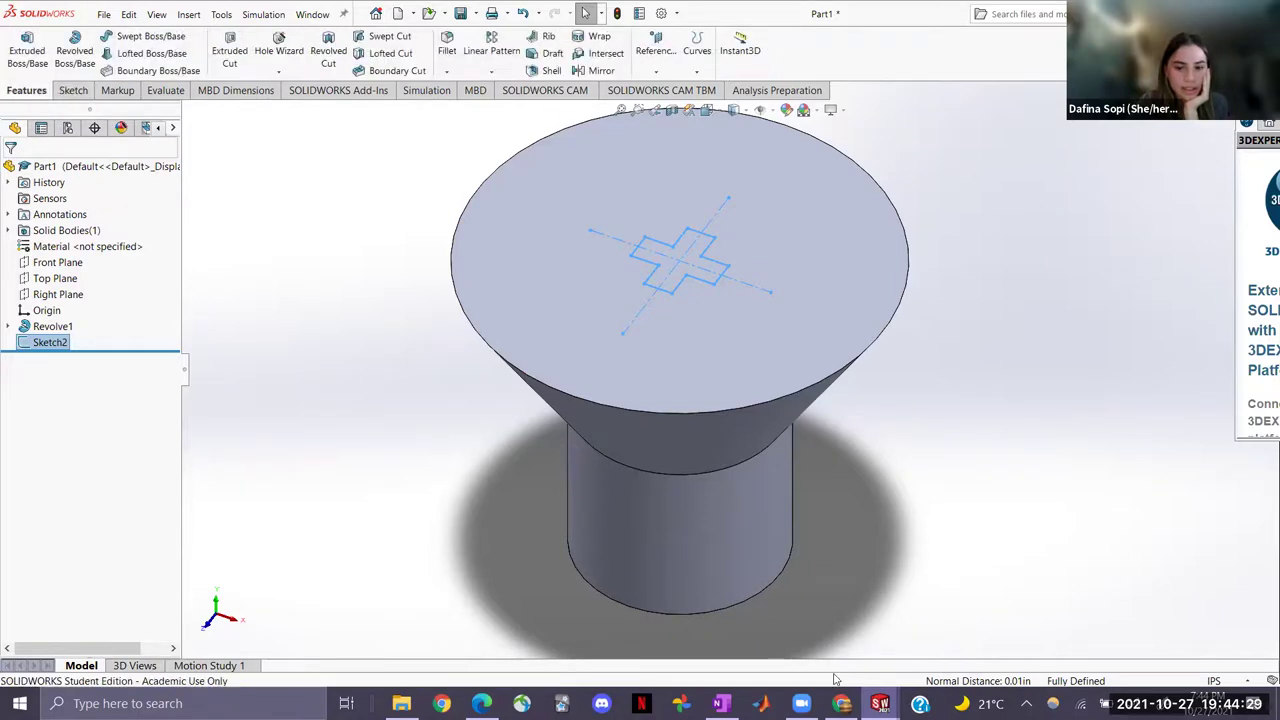
{"action": "left_click", "coordinate": [842, 703]}
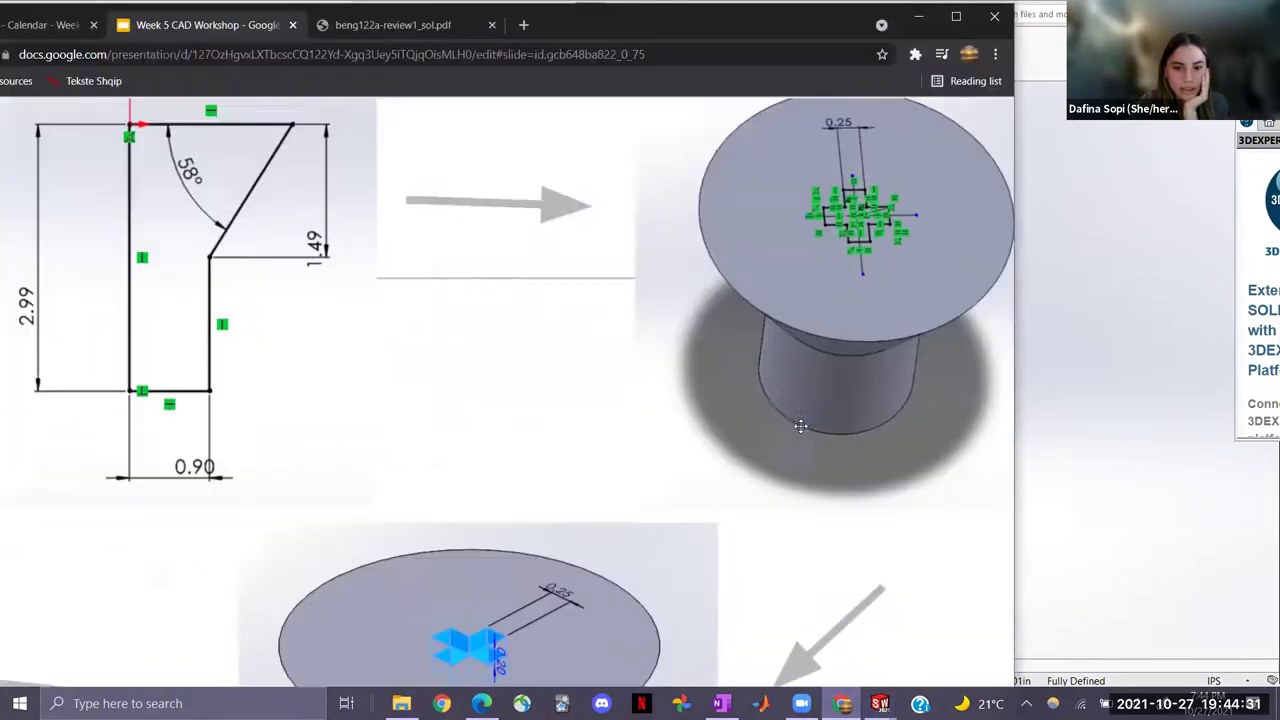
{"action": "scroll", "coordinate": [801, 426], "scroll_direction": "down", "scroll_amount": 3}
{"action": "scroll", "coordinate": [720, 420], "scroll_direction": "left", "scroll_amount": 4}
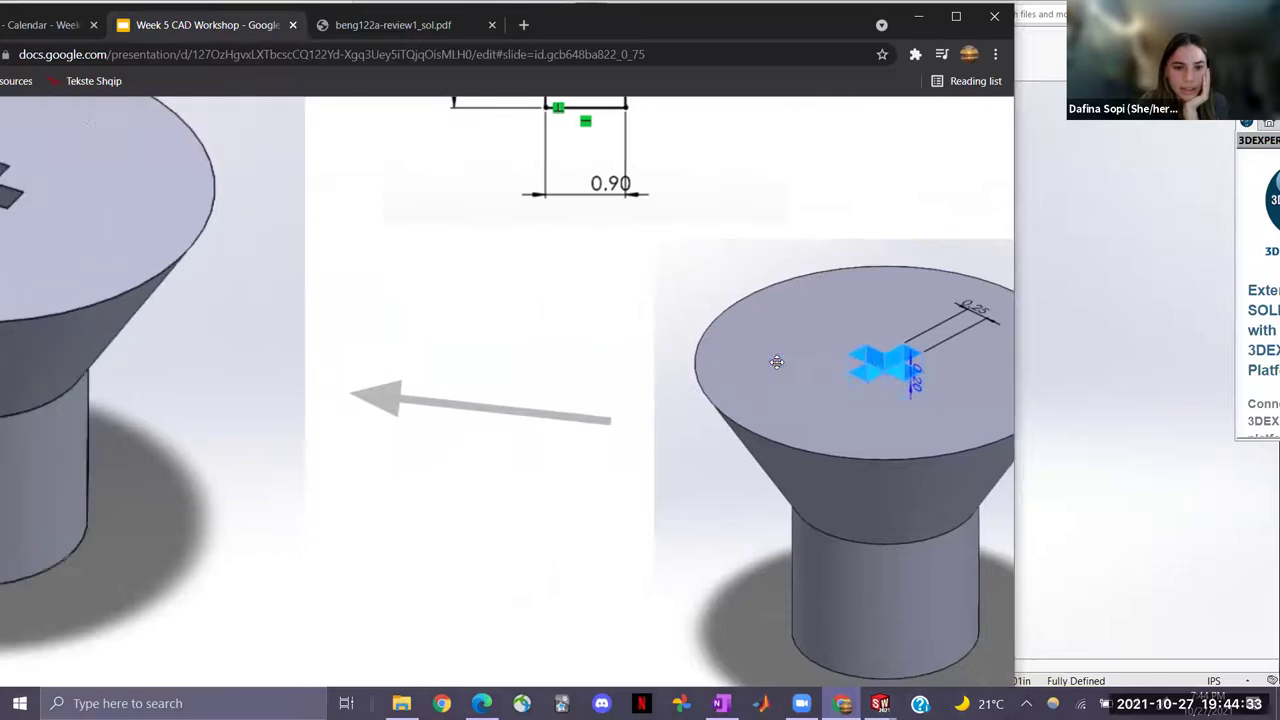
{"action": "scroll", "coordinate": [294, 331], "scroll_direction": "left", "scroll_amount": 4}
{"action": "scroll", "coordinate": [297, 331], "scroll_direction": "up", "scroll_amount": 1}
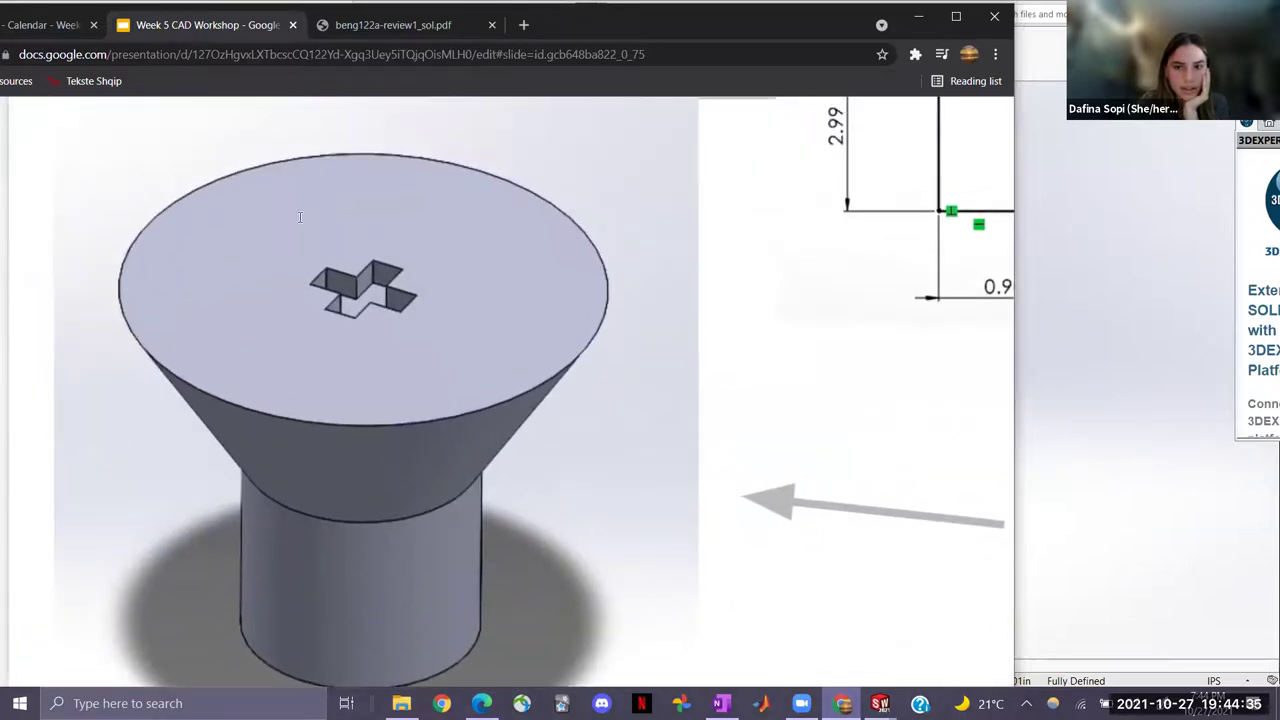
{"action": "left_click", "coordinate": [918, 20]}
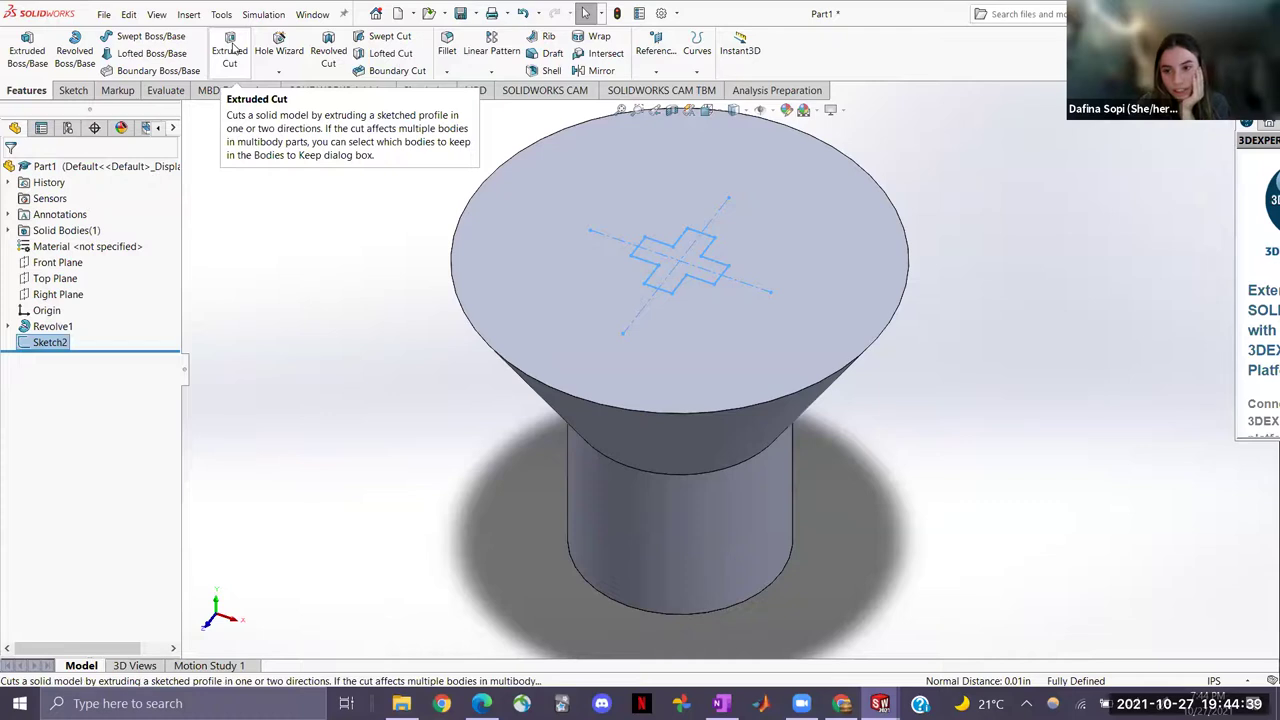
Start and cancel an extruded cut of the cross sketch, and expand the revolve feature to show its profile sketch
{"action": "left_click", "coordinate": [230, 48]}
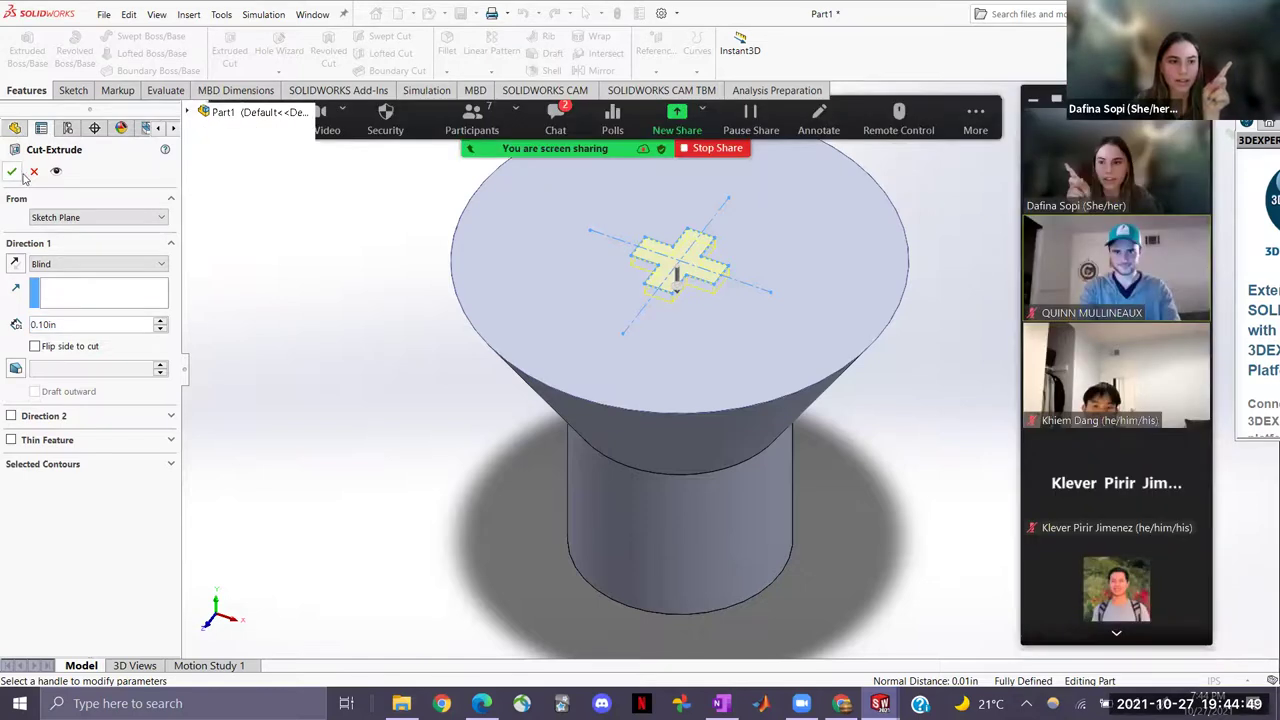
{"action": "left_click", "coordinate": [33, 171]}
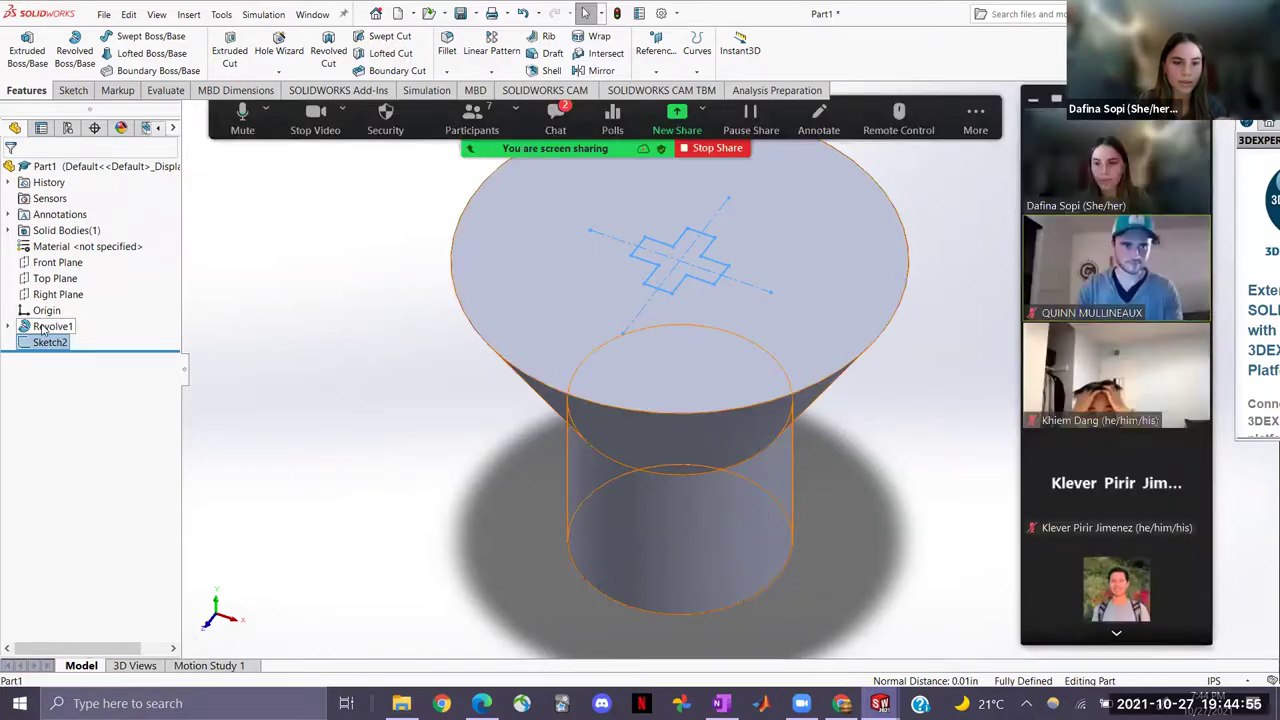
{"action": "left_click", "coordinate": [42, 327]}
{"action": "left_click", "coordinate": [9, 327]}
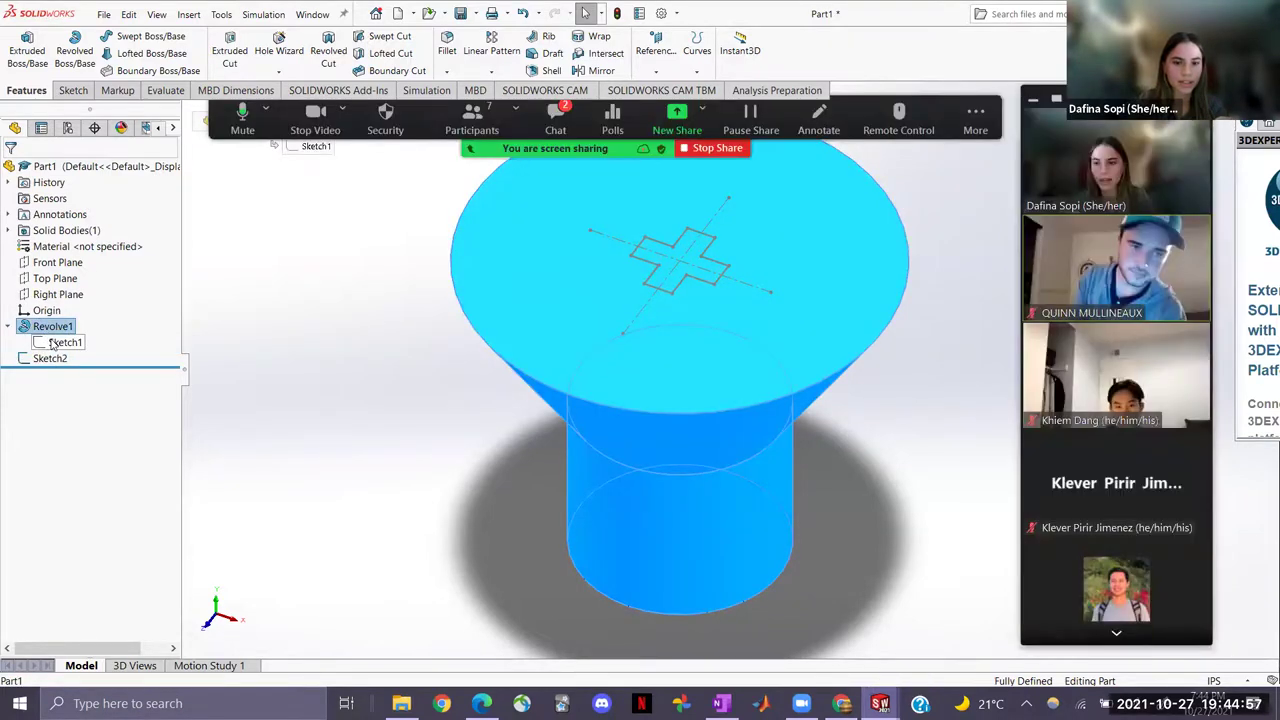
{"action": "left_click", "coordinate": [55, 342]}
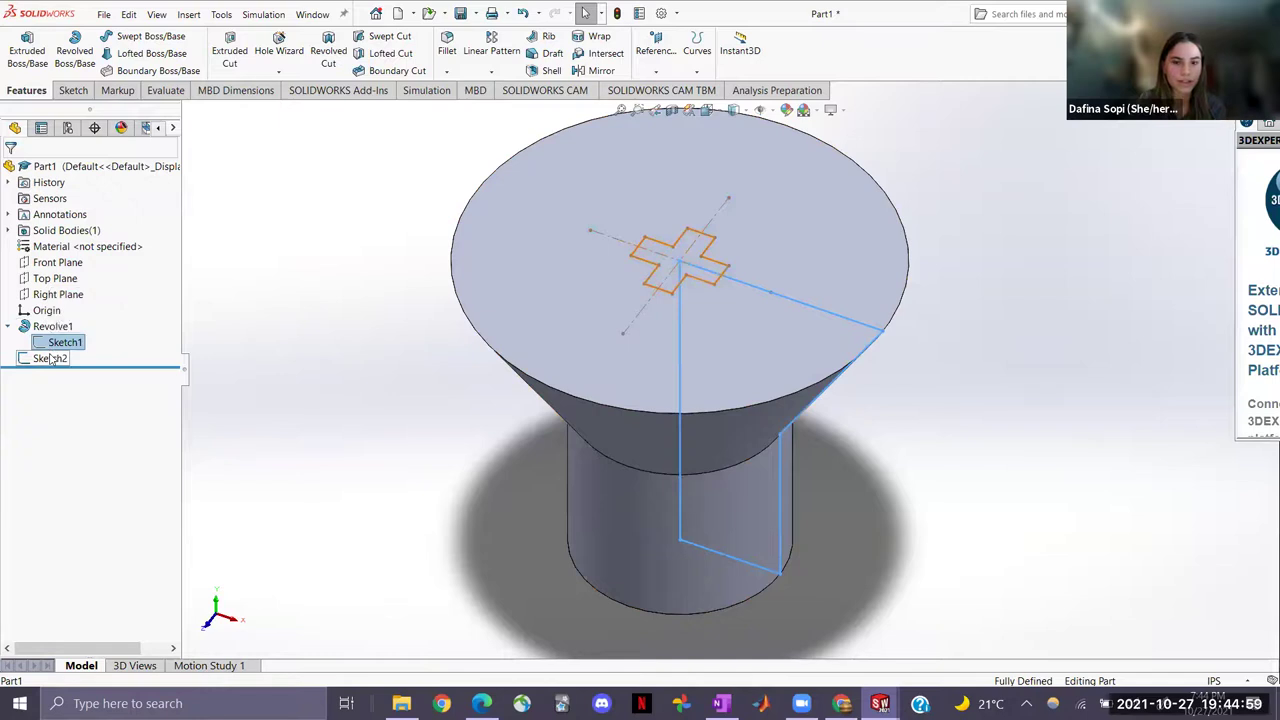
Cut the cross sketch into the screw head with a blind Extruded Cut 0.20 in deep, checking the Example slide for the depth
{"action": "left_click", "coordinate": [50, 357]}
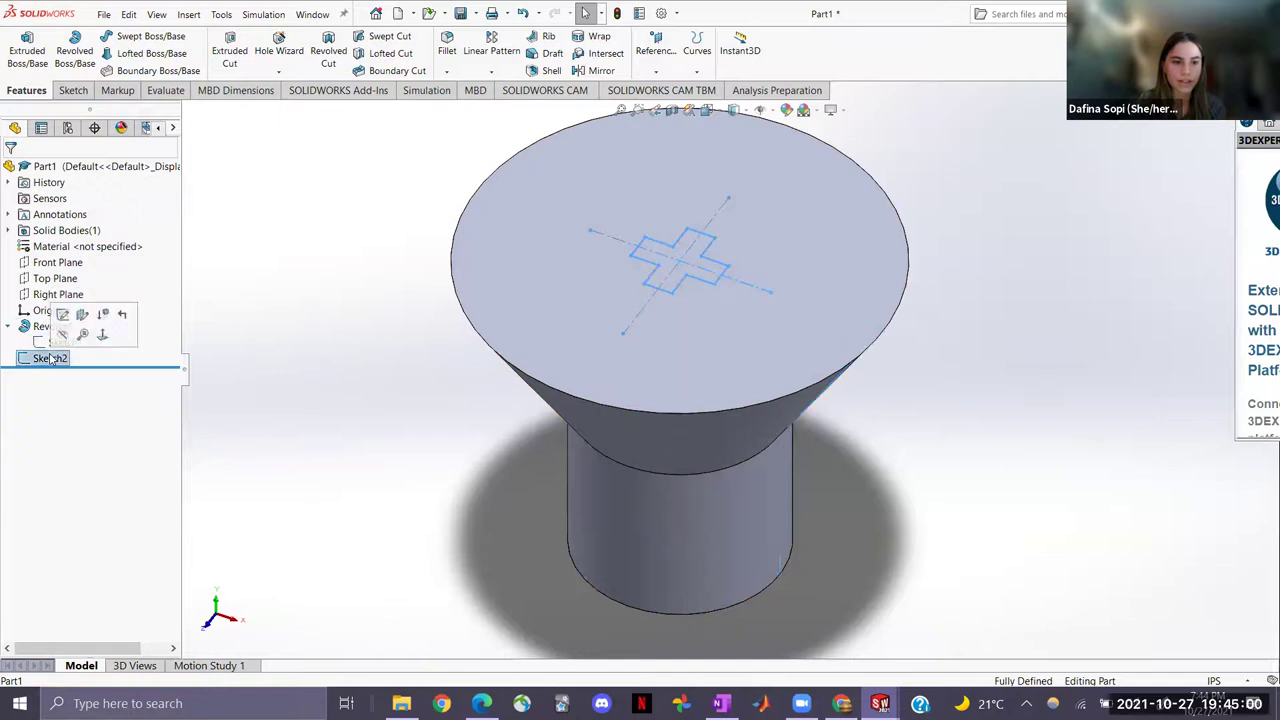
{"action": "left_click", "coordinate": [73, 90]}
{"action": "left_click", "coordinate": [26, 90]}
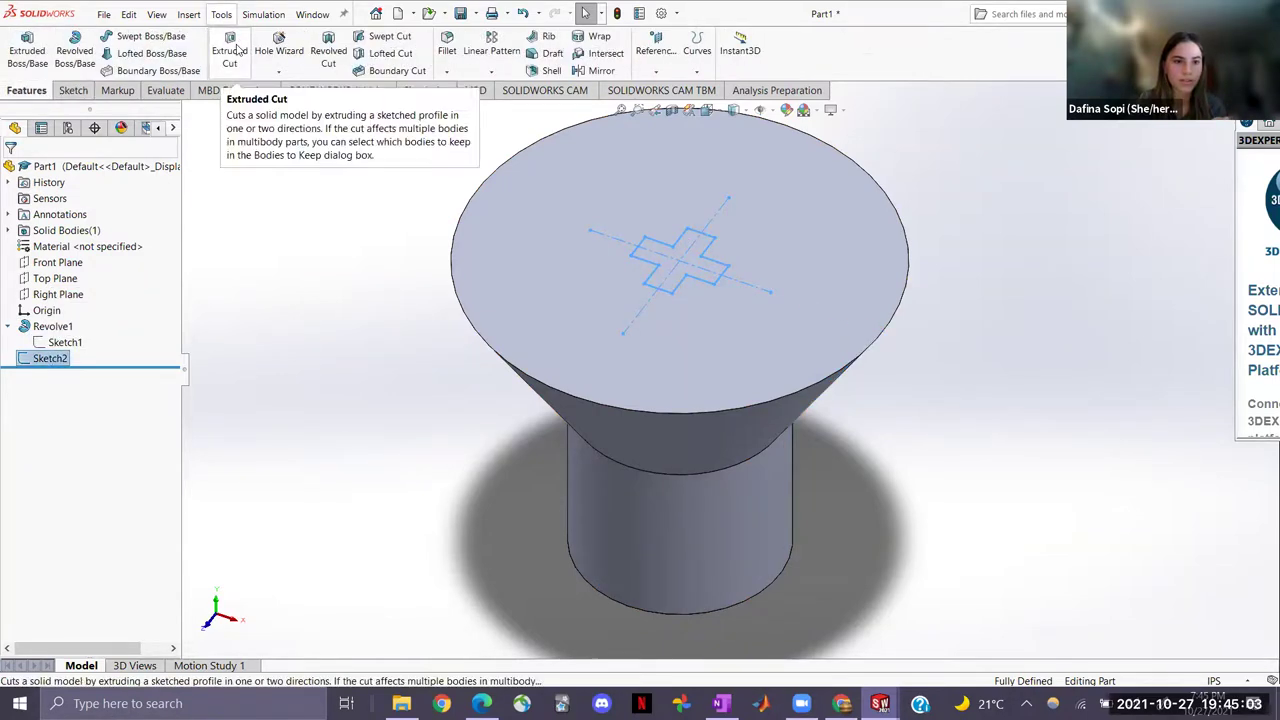
{"action": "left_click", "coordinate": [230, 50]}
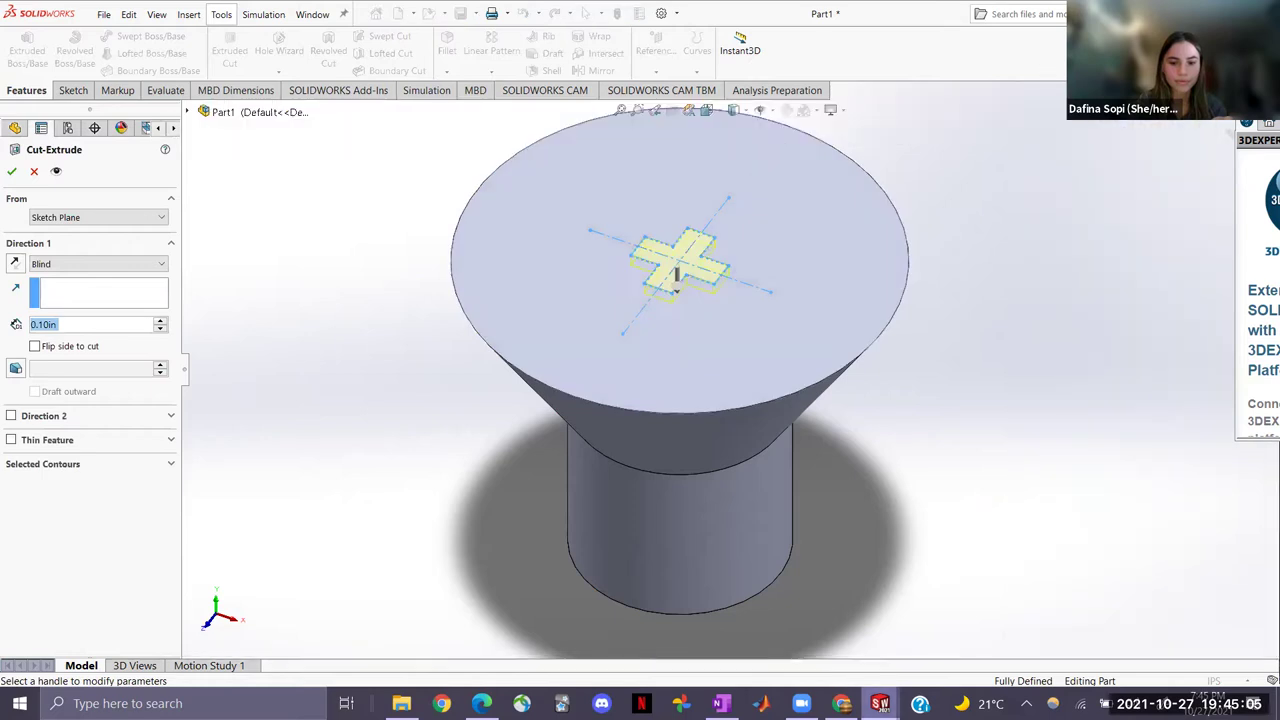
{"action": "left_click", "coordinate": [842, 703]}
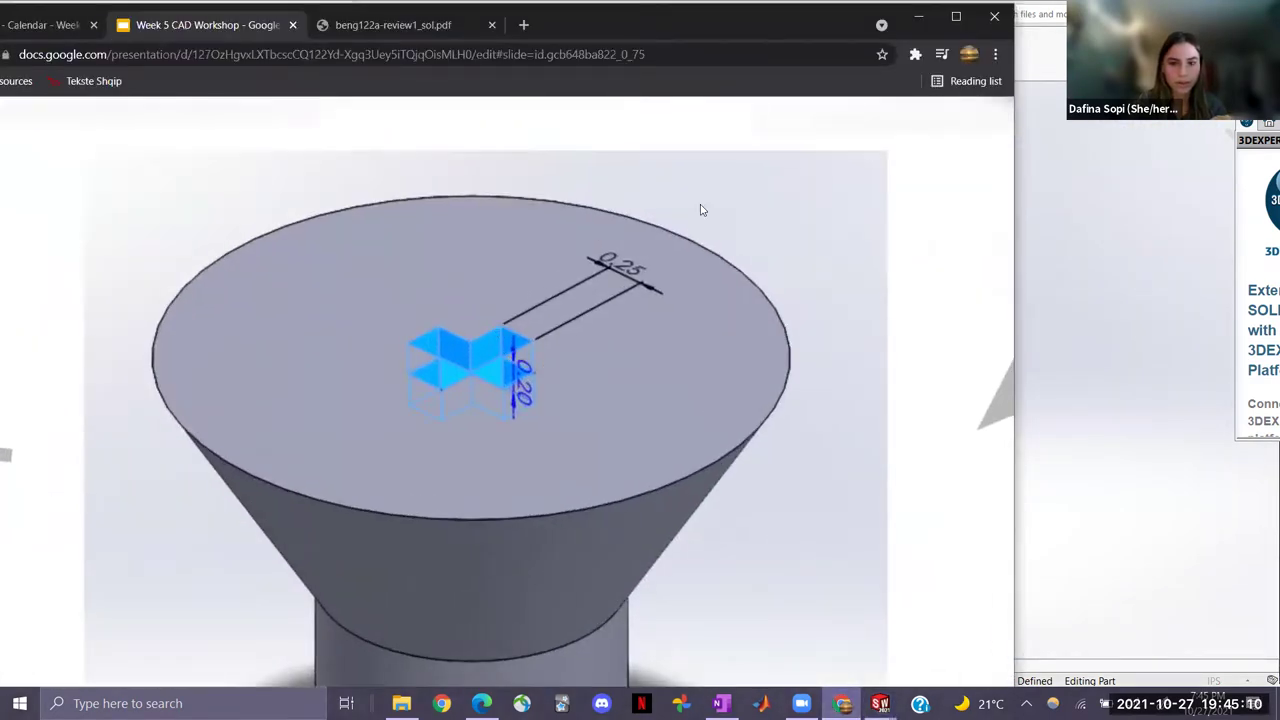
{"action": "left_click", "coordinate": [918, 17]}
{"action": "left_click", "coordinate": [45, 326]}
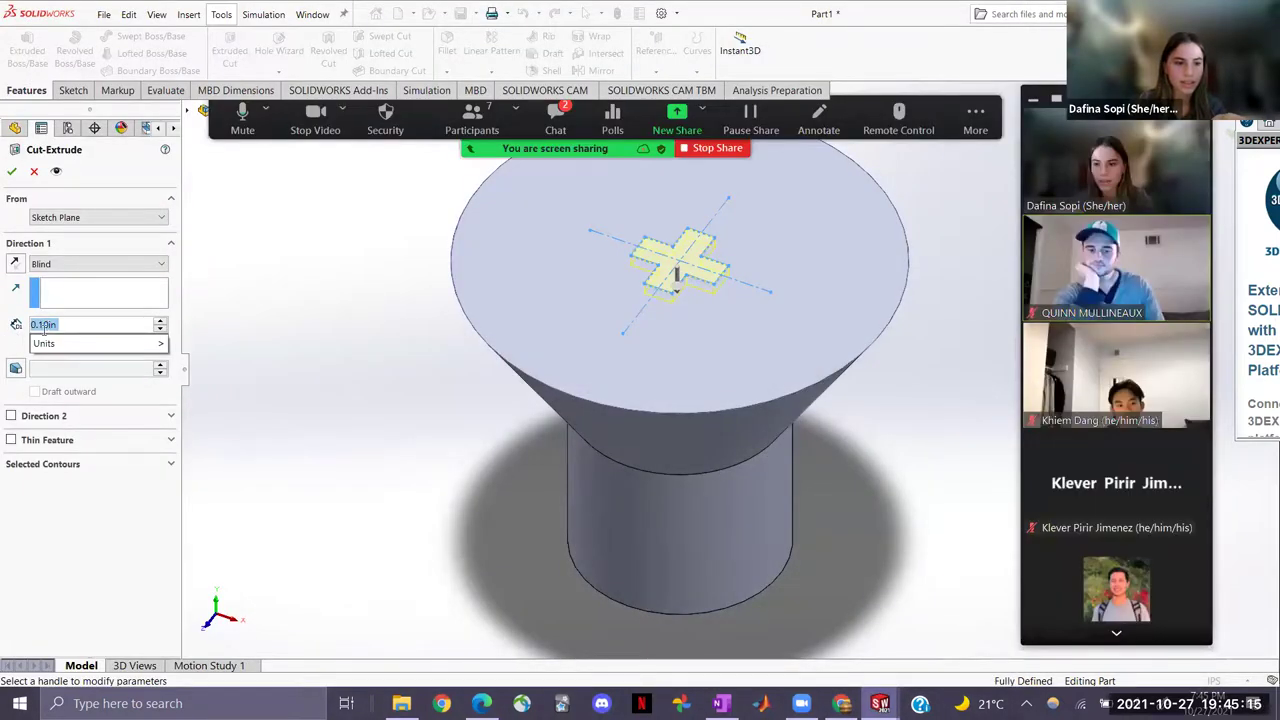
{"action": "left_click", "coordinate": [44, 326]}
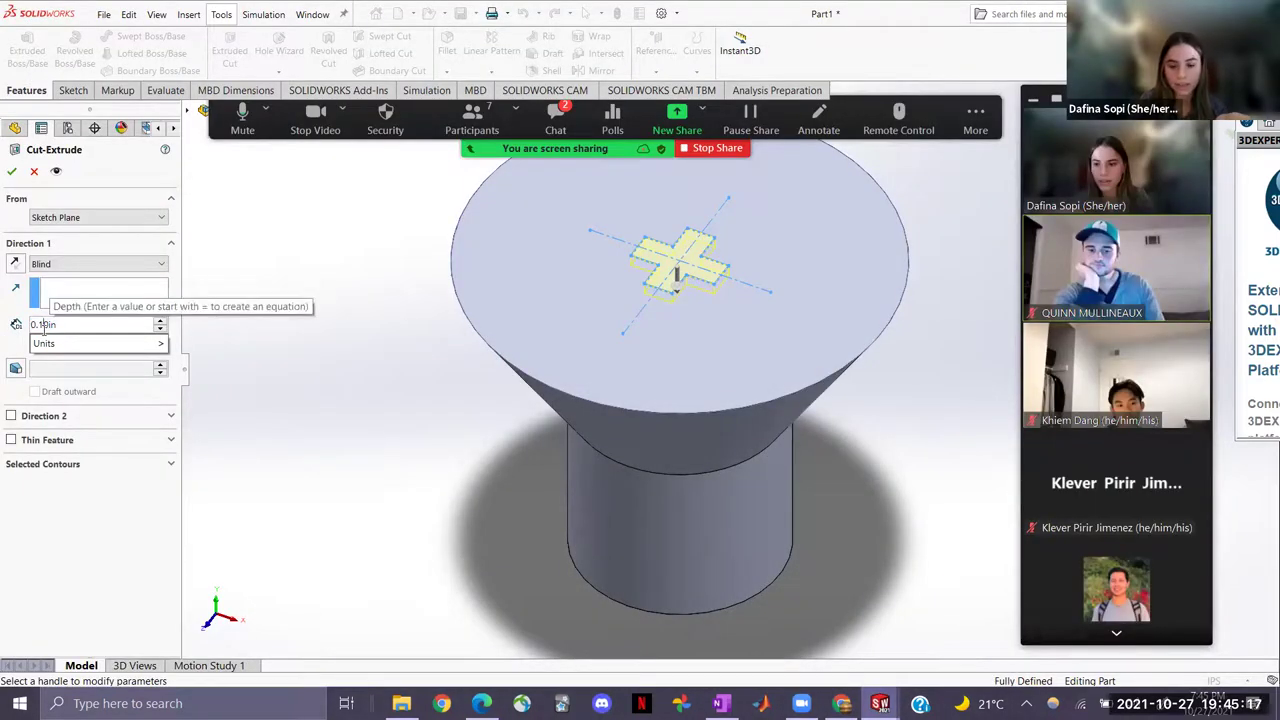
{"action": "key", "text": "BackSpace"}
{"action": "type", "text": "2"}
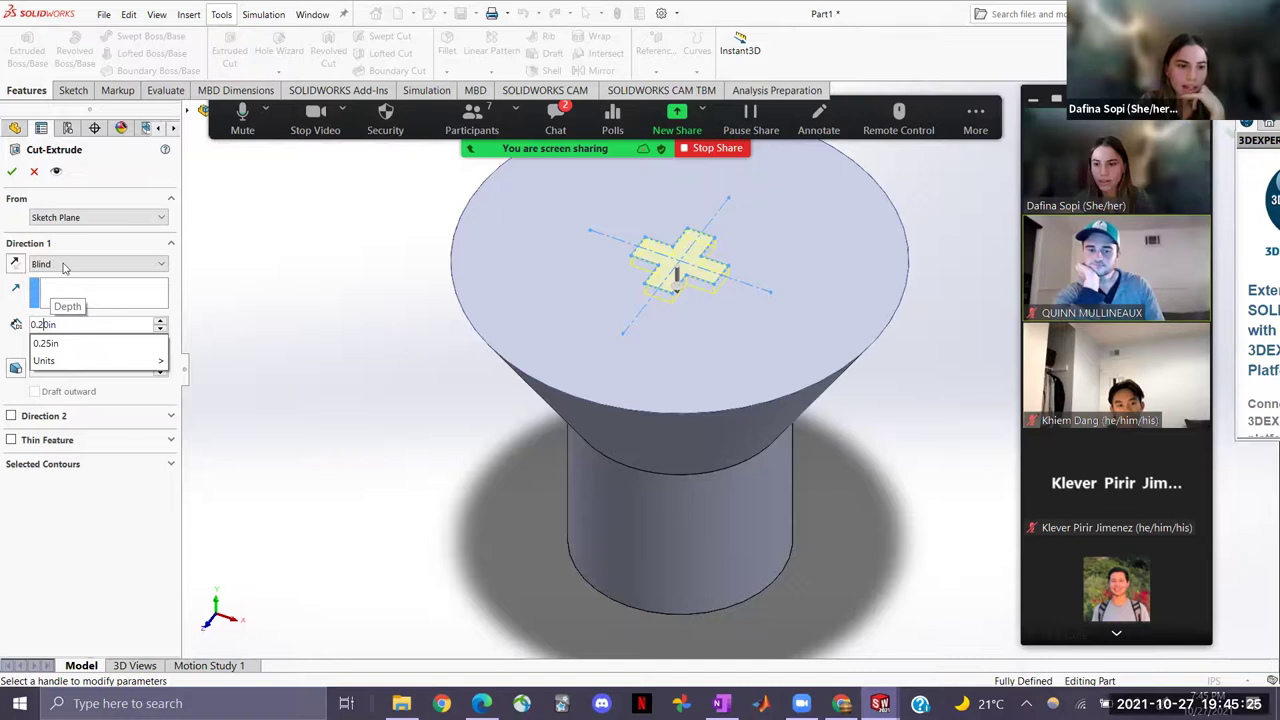
{"action": "key", "text": "Return"}
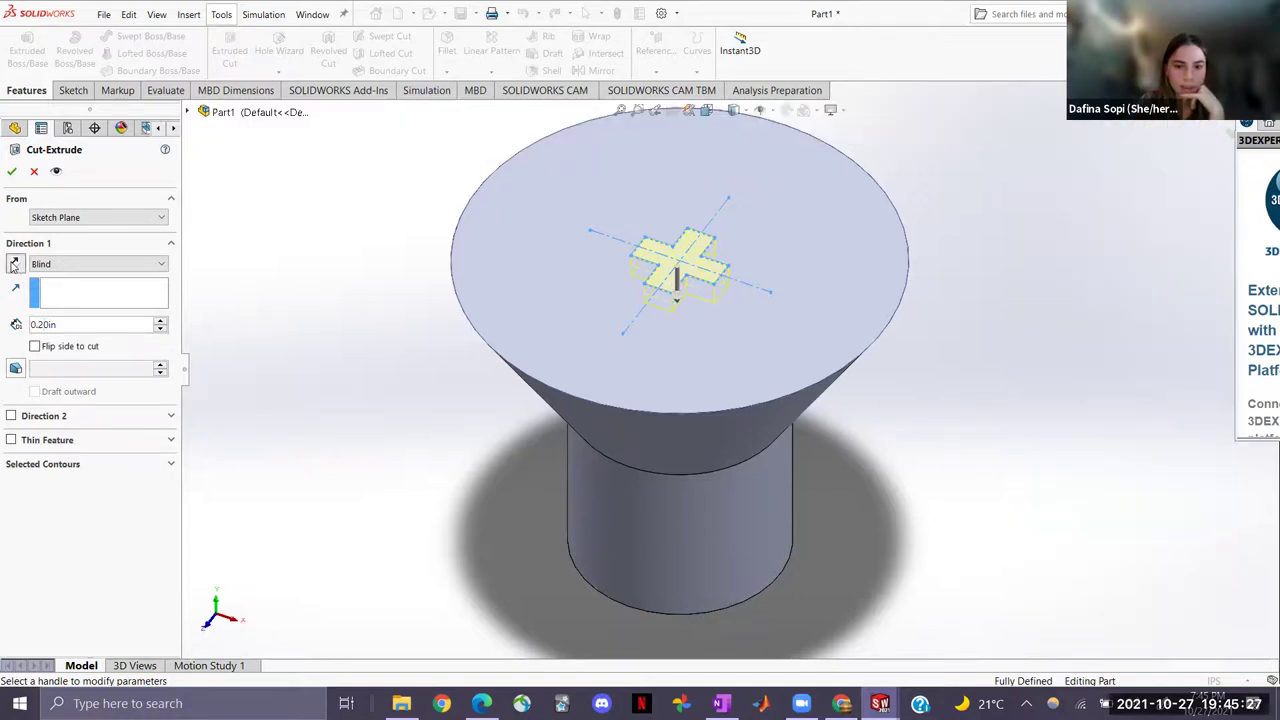
{"action": "left_click", "coordinate": [14, 264]}
{"action": "left_click", "coordinate": [14, 264]}
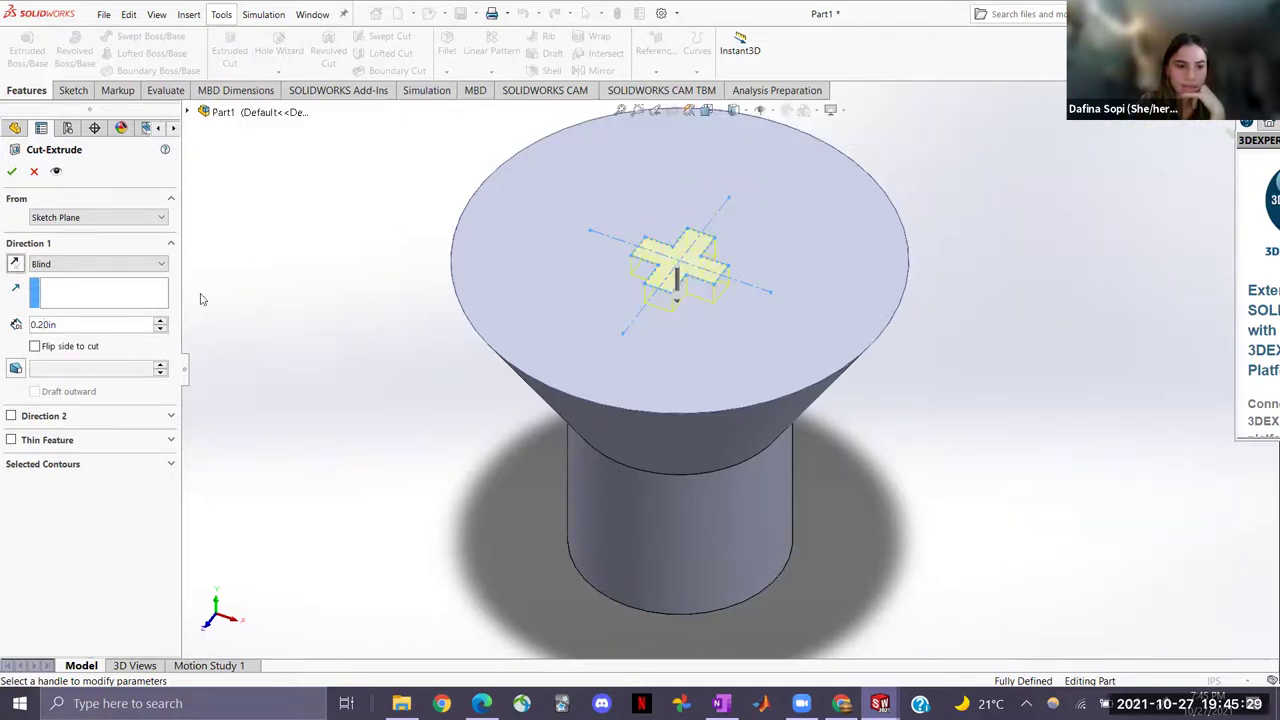
{"action": "left_click", "coordinate": [13, 172]}
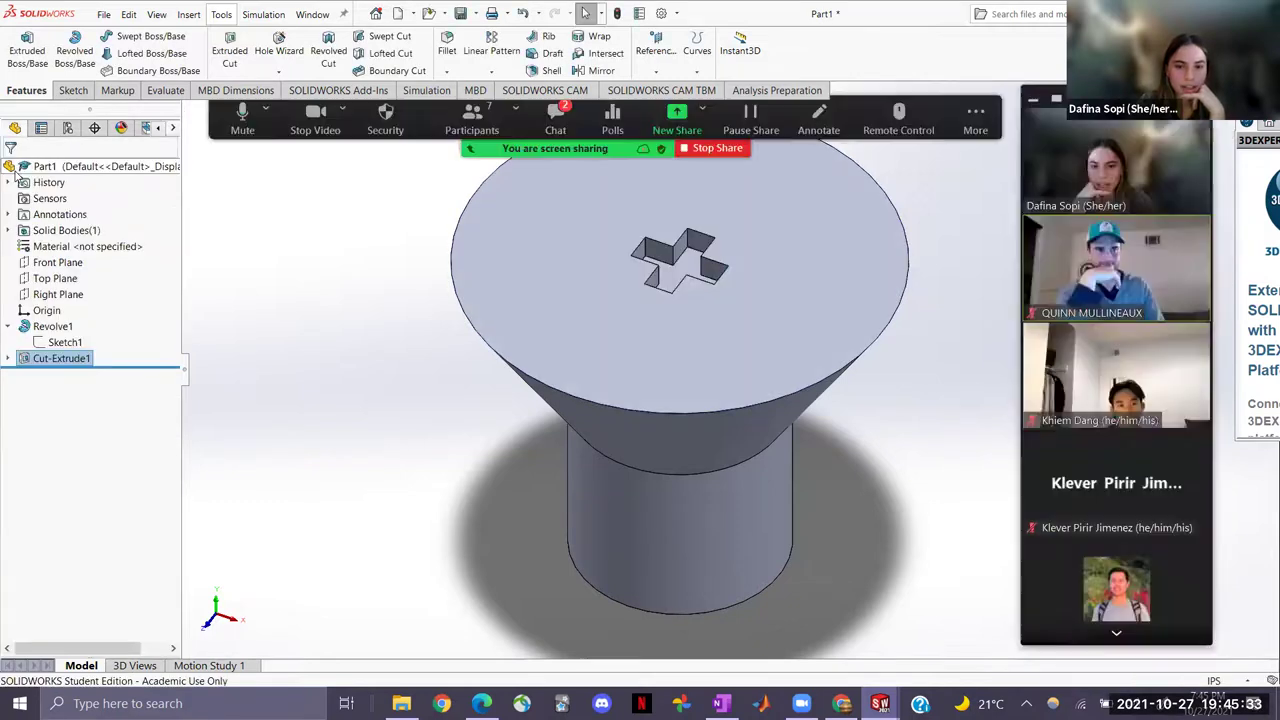
Examine the screw with its cross cut from isometric, front and other standard orientations
{"action": "key", "text": "Up"}
{"action": "key", "text": "Up"}
{"action": "key", "text": "Up"}
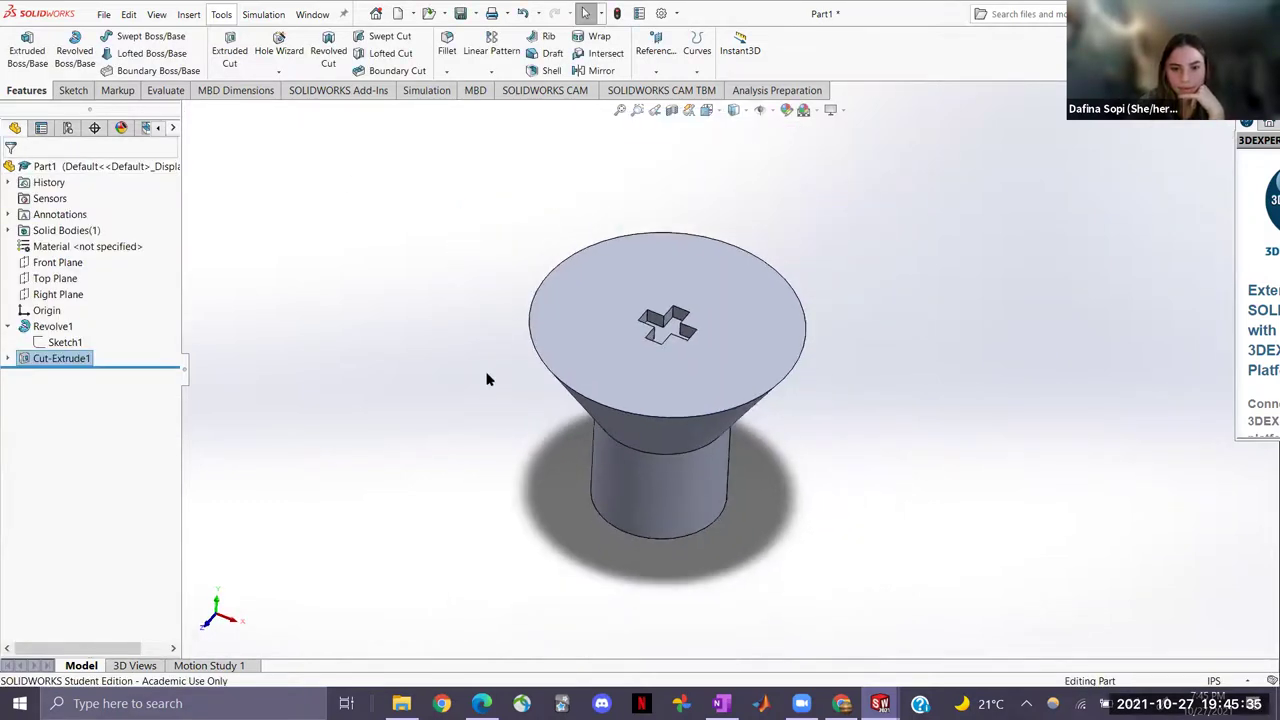
{"action": "middle_click_drag", "start_coordinate": [487, 379], "coordinate": [710, 221]}
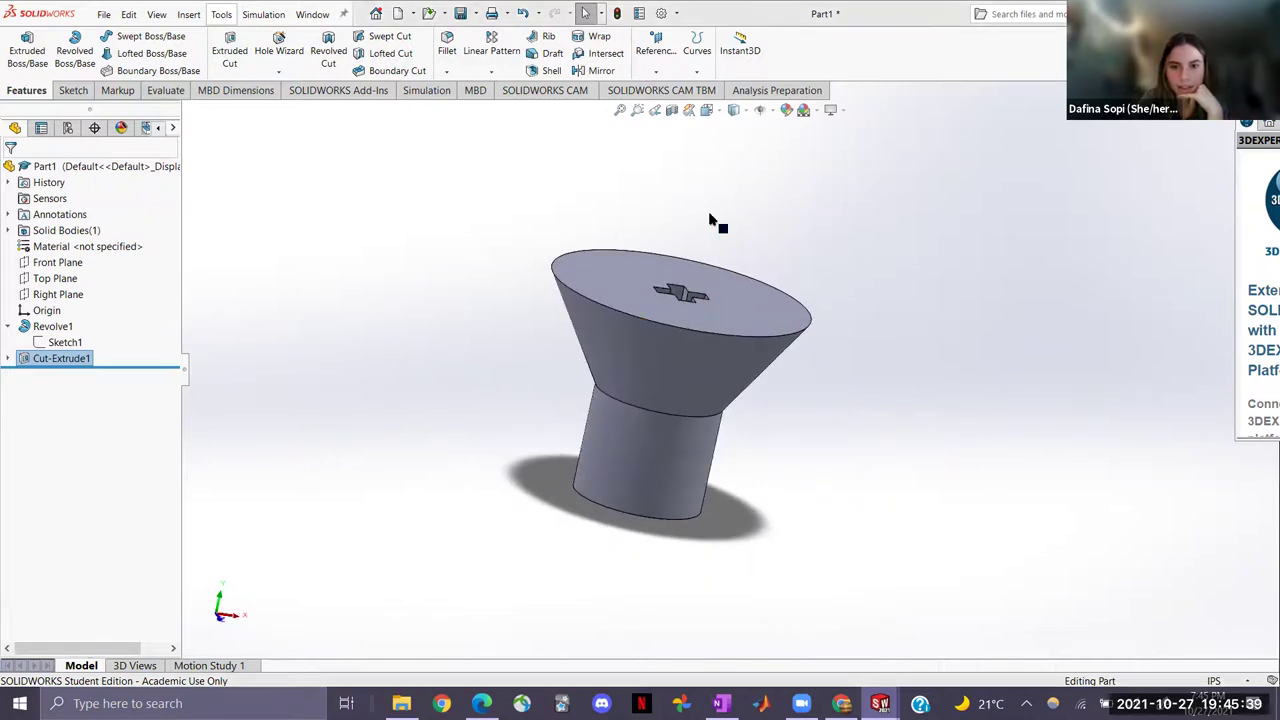
{"action": "left_click", "coordinate": [706, 110]}
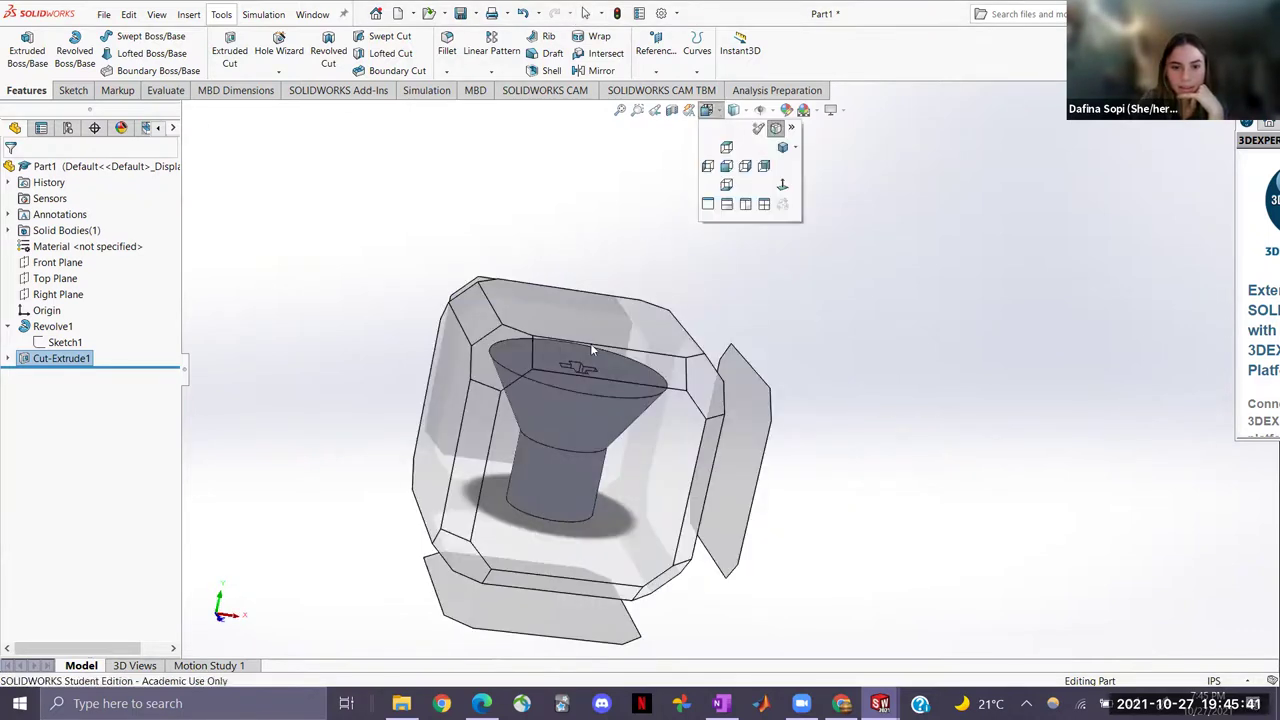
{"action": "left_click", "coordinate": [590, 350]}
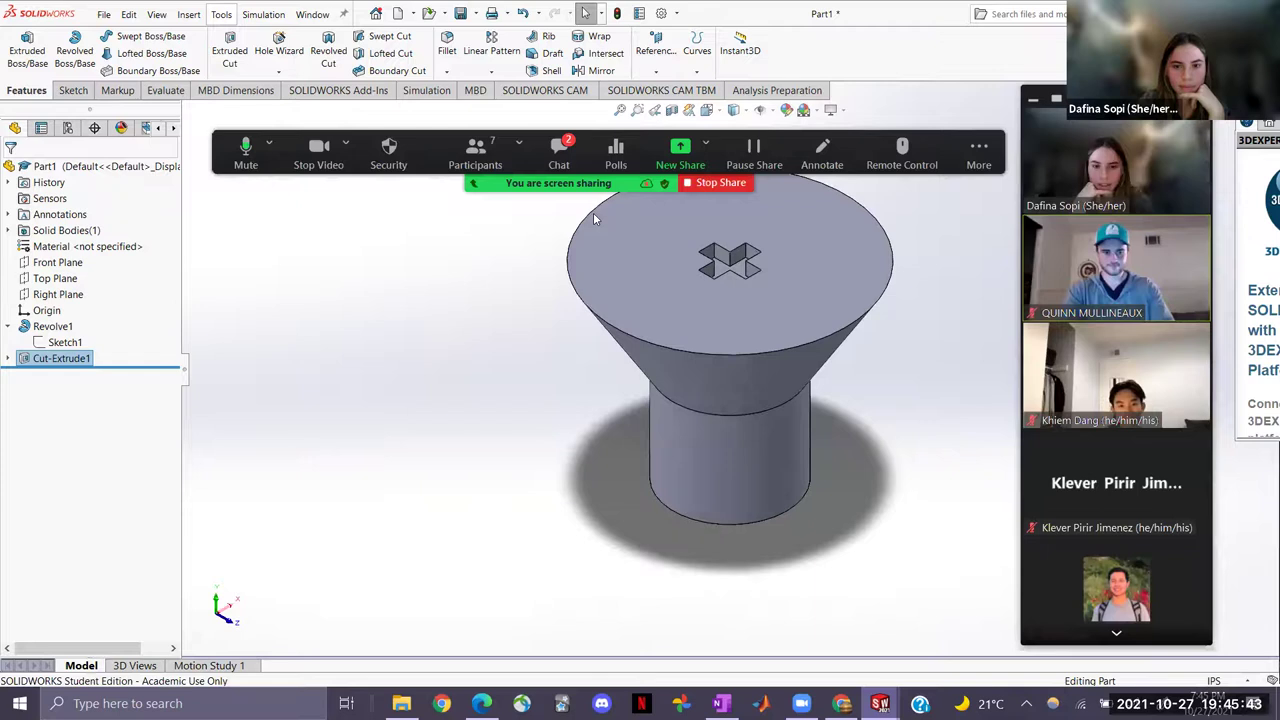
{"action": "left_click", "coordinate": [708, 112]}
{"action": "left_click", "coordinate": [648, 457]}
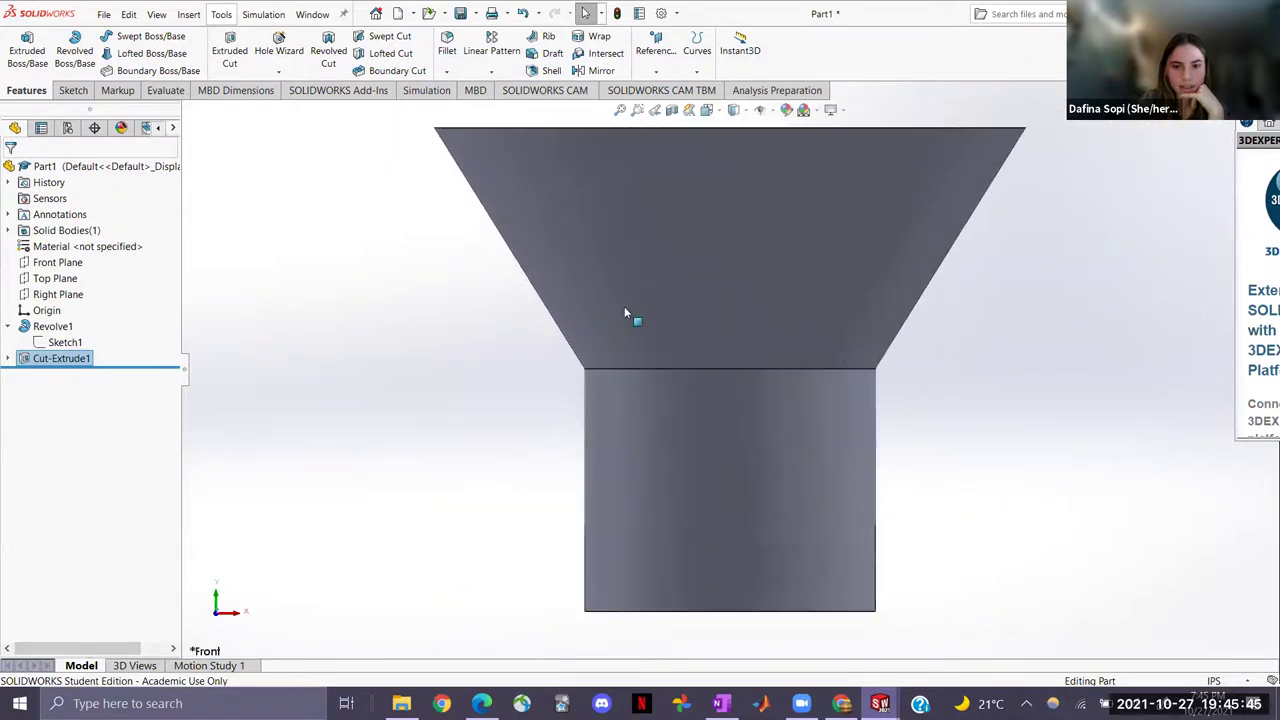
{"action": "left_click", "coordinate": [708, 112]}
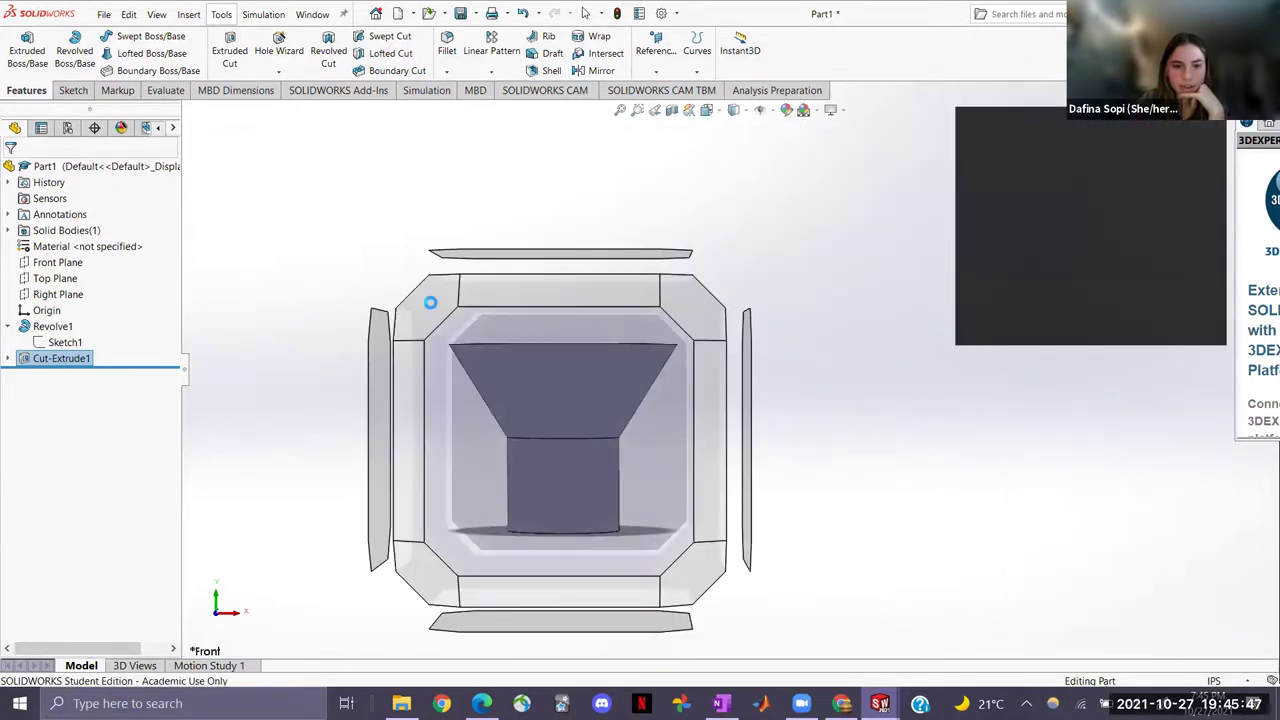
{"action": "left_click", "coordinate": [586, 250]}
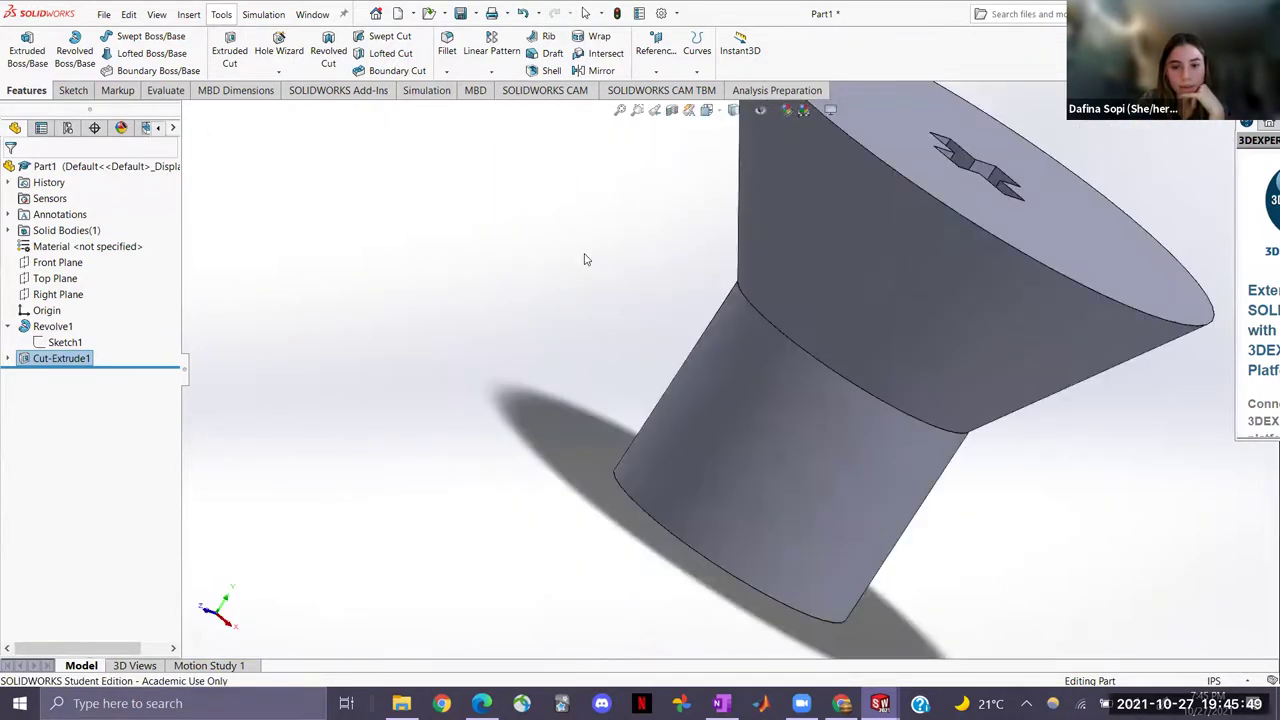
Switch the display style to Wireframe and examine the cross cut's depth from end-on, side and angled orientations
{"action": "left_click", "coordinate": [735, 111]}
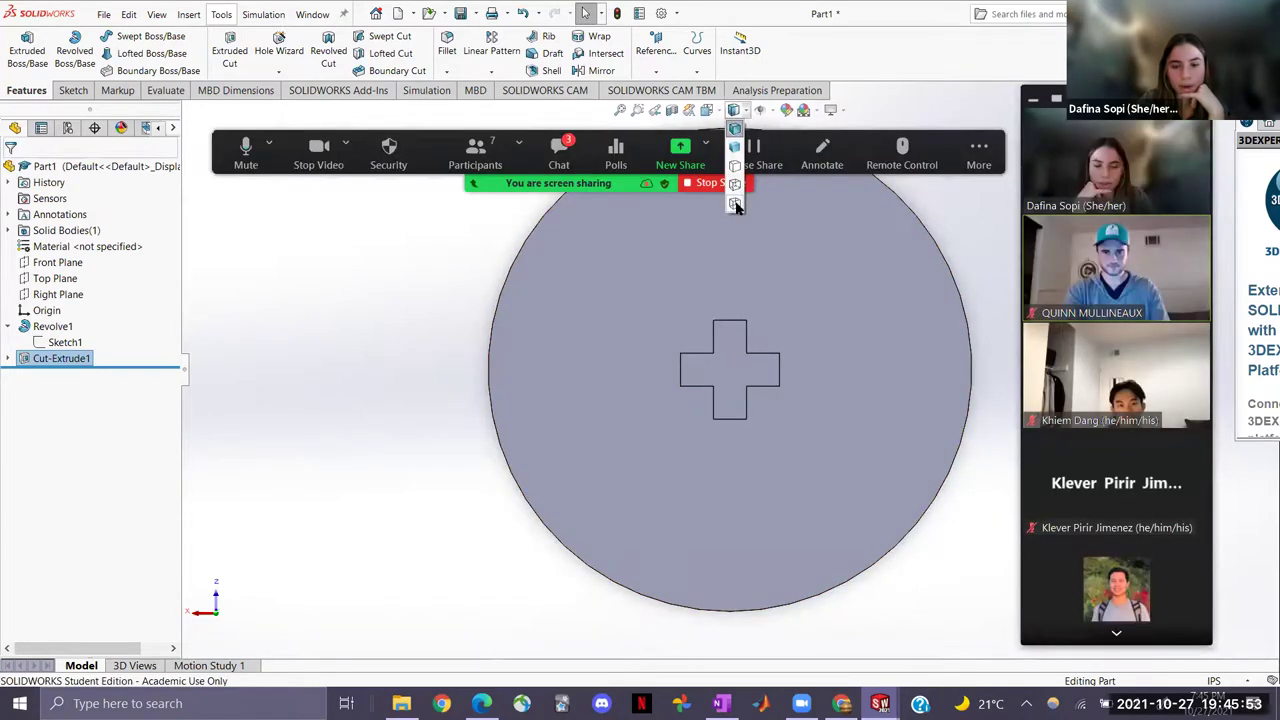
{"action": "left_click", "coordinate": [735, 205]}
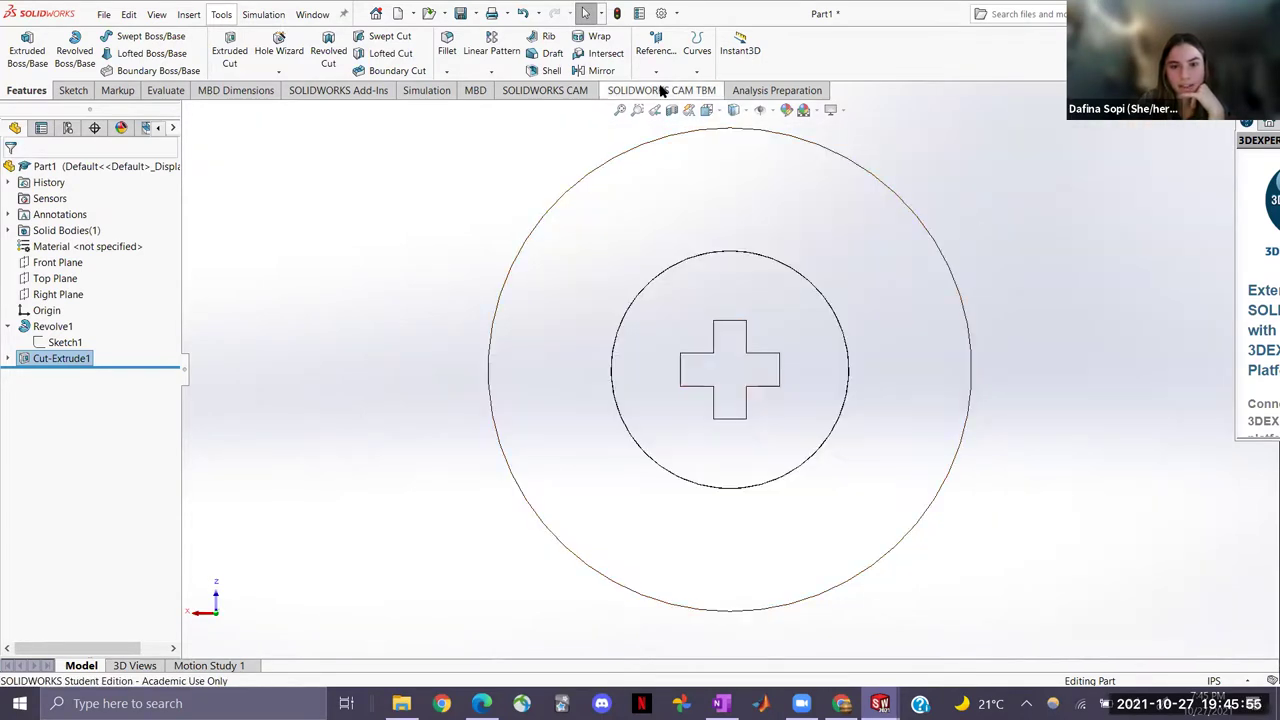
{"action": "left_click", "coordinate": [707, 111]}
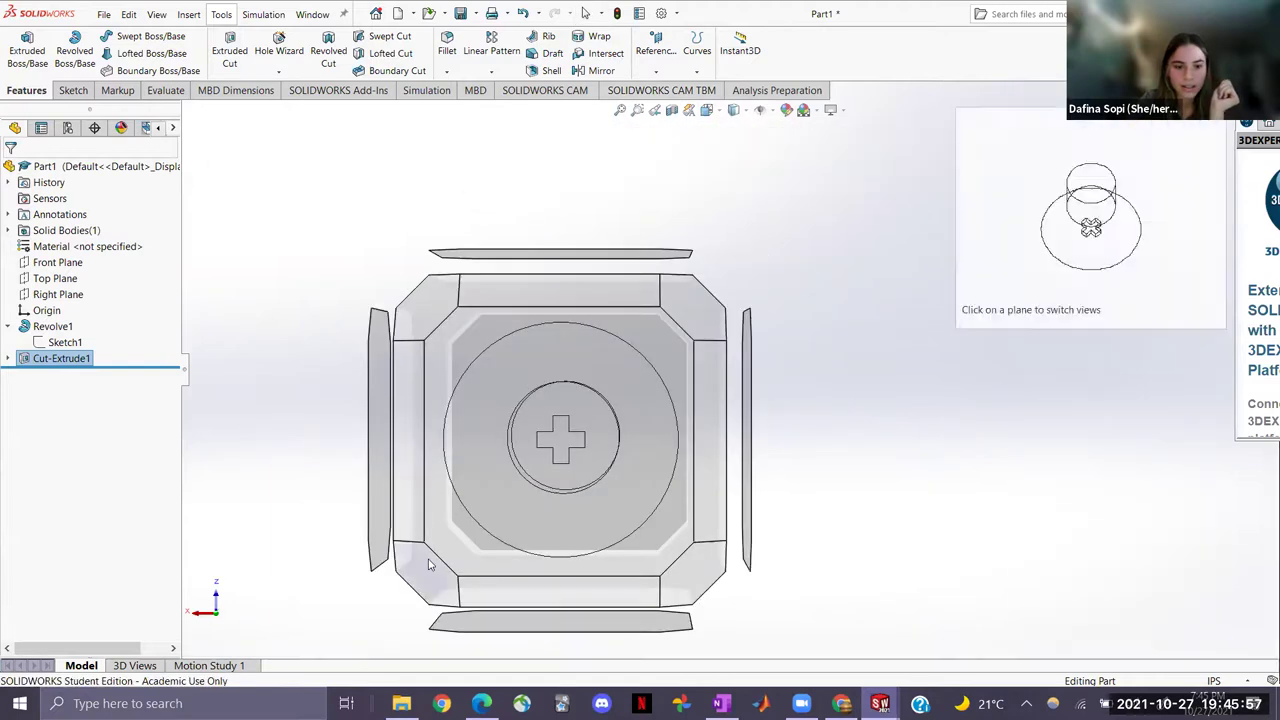
{"action": "left_click", "coordinate": [428, 560]}
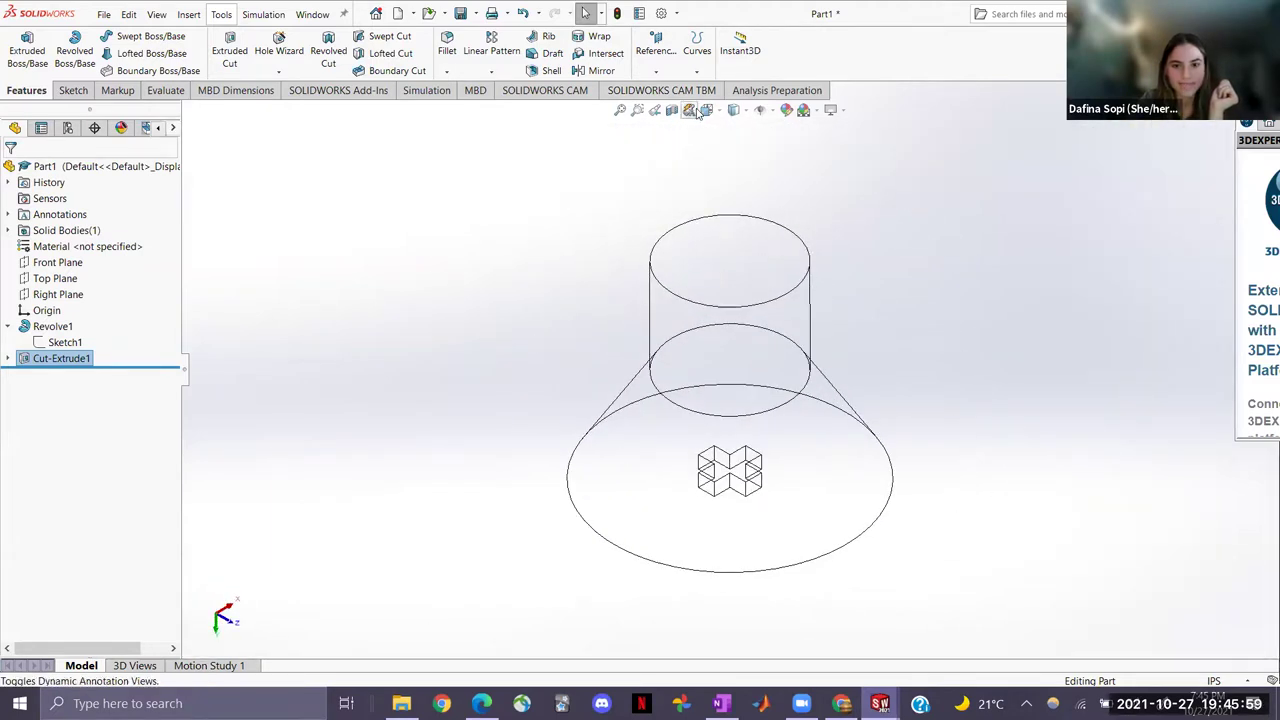
{"action": "key", "text": "space"}
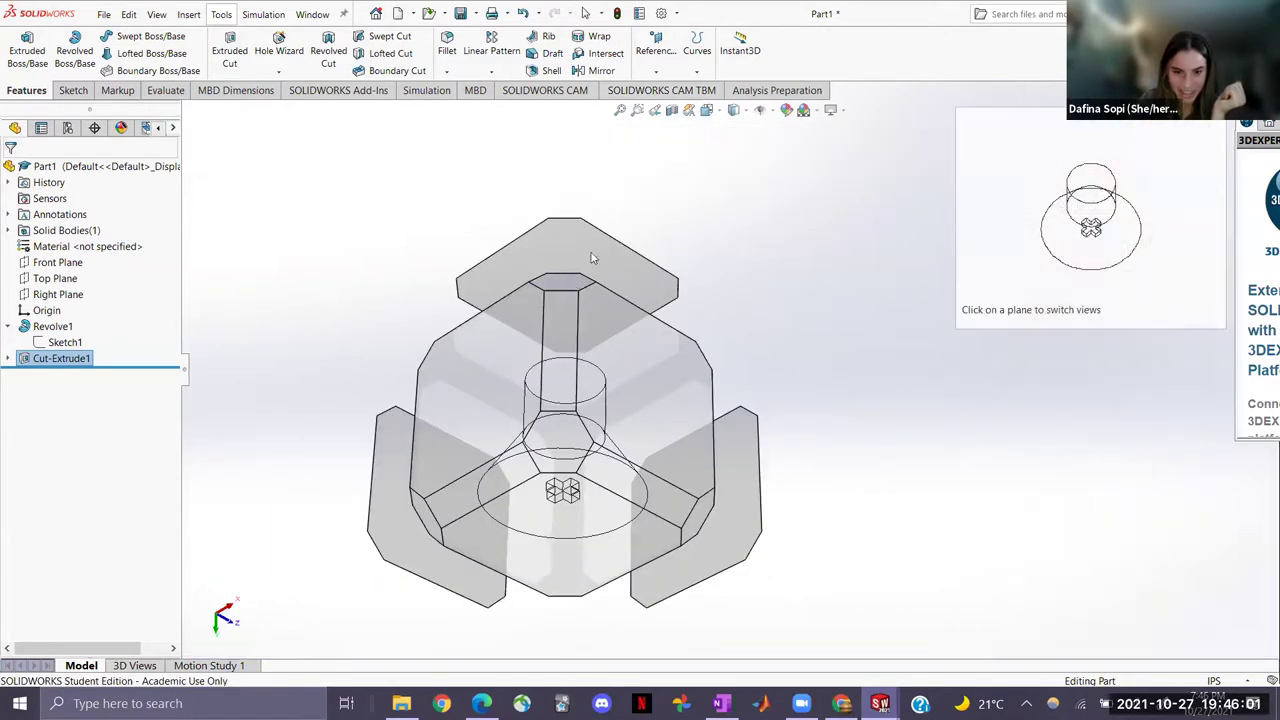
{"action": "left_click", "coordinate": [598, 268]}
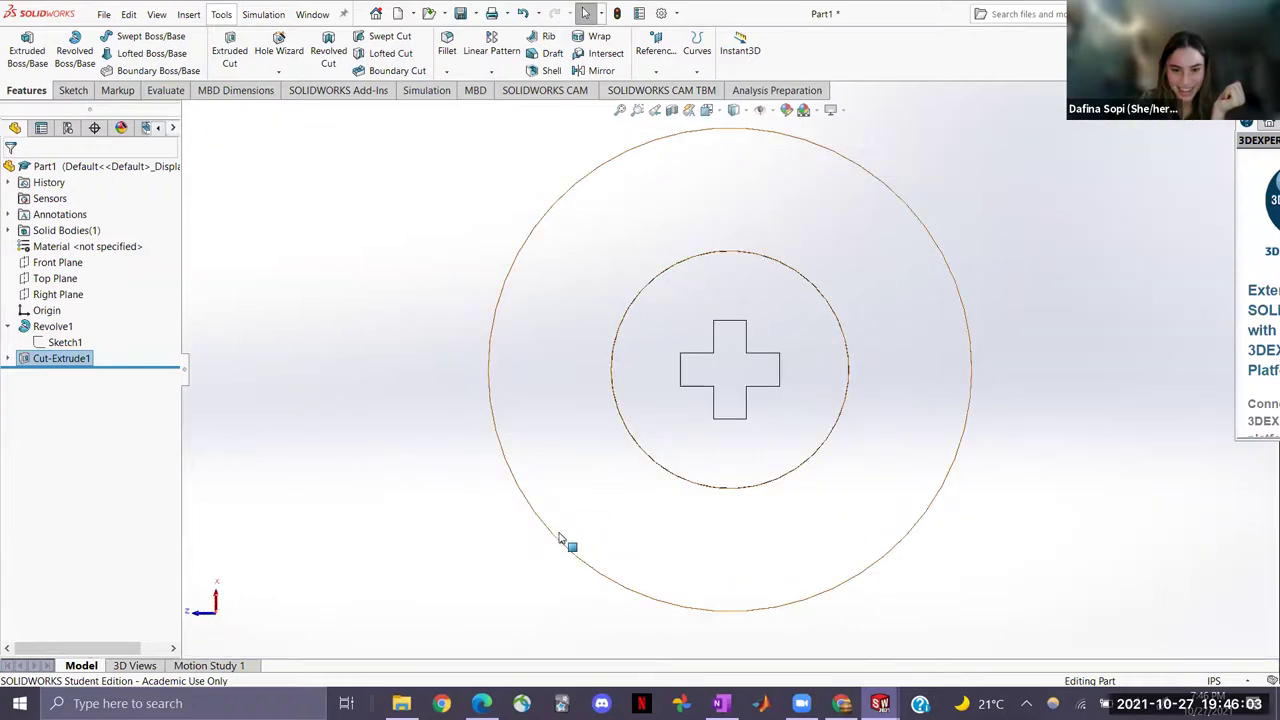
{"action": "key", "text": "space"}
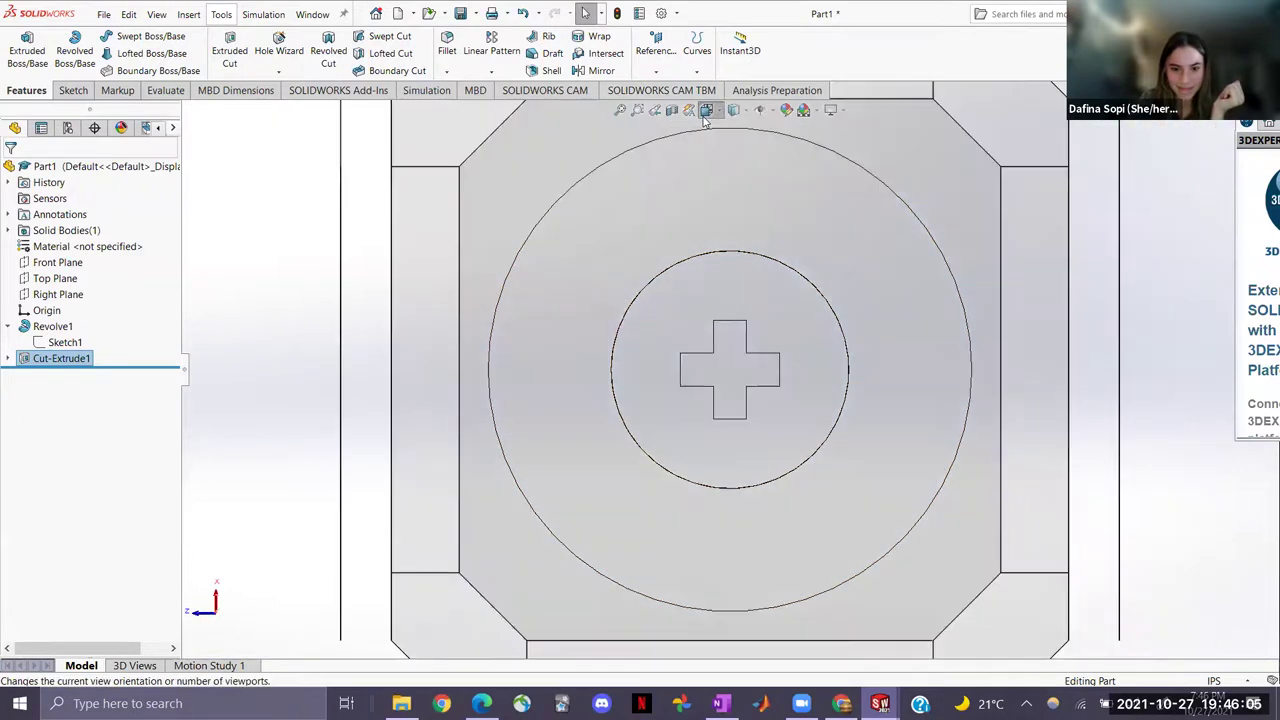
{"action": "left_click", "coordinate": [532, 613]}
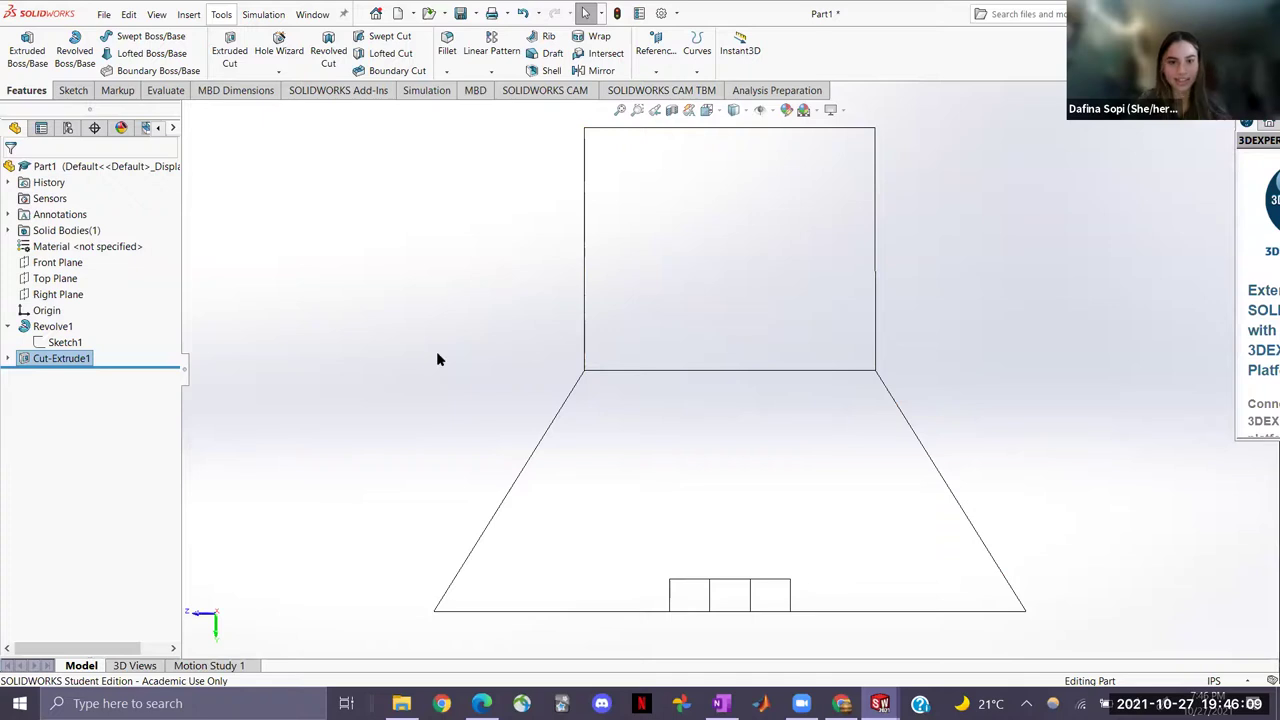
{"action": "key", "text": "ctrl+7"}
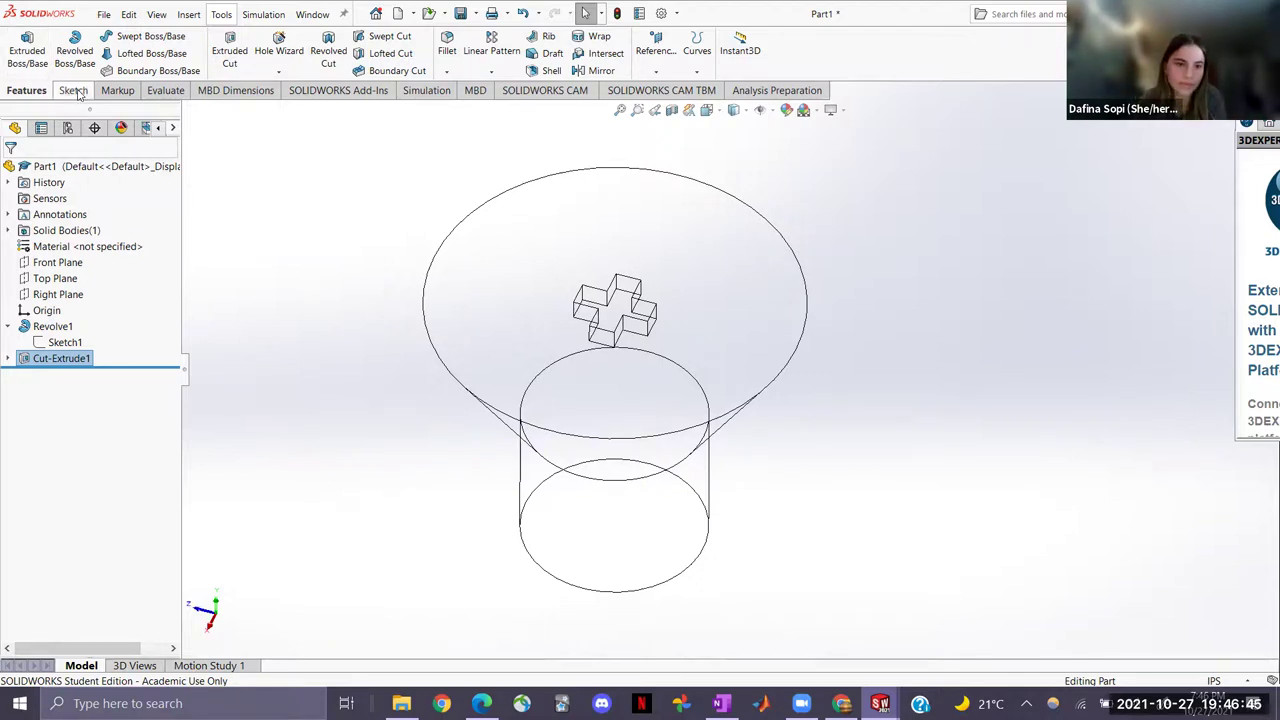
Examine the wireframe screw from the front, from an angled side and from above
{"action": "left_click", "coordinate": [742, 110]}
{"action": "left_click", "coordinate": [712, 111]}
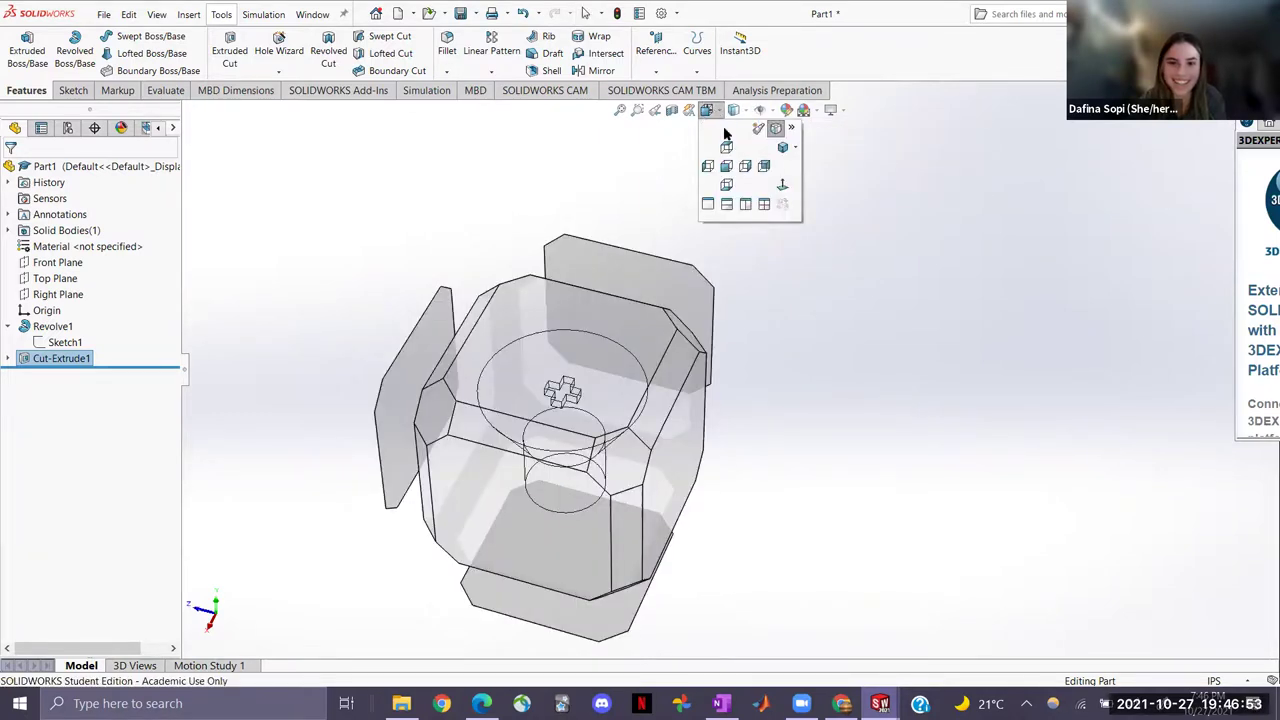
{"action": "left_click", "coordinate": [731, 170]}
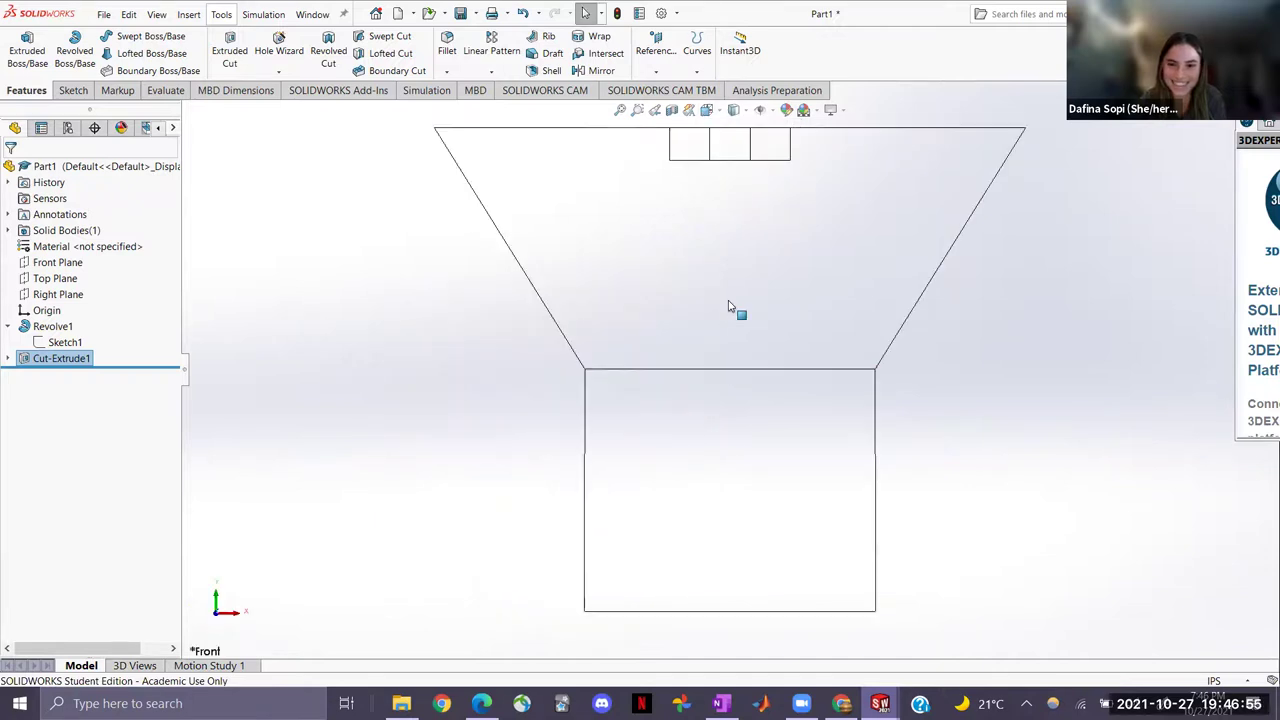
{"action": "left_click", "coordinate": [707, 113]}
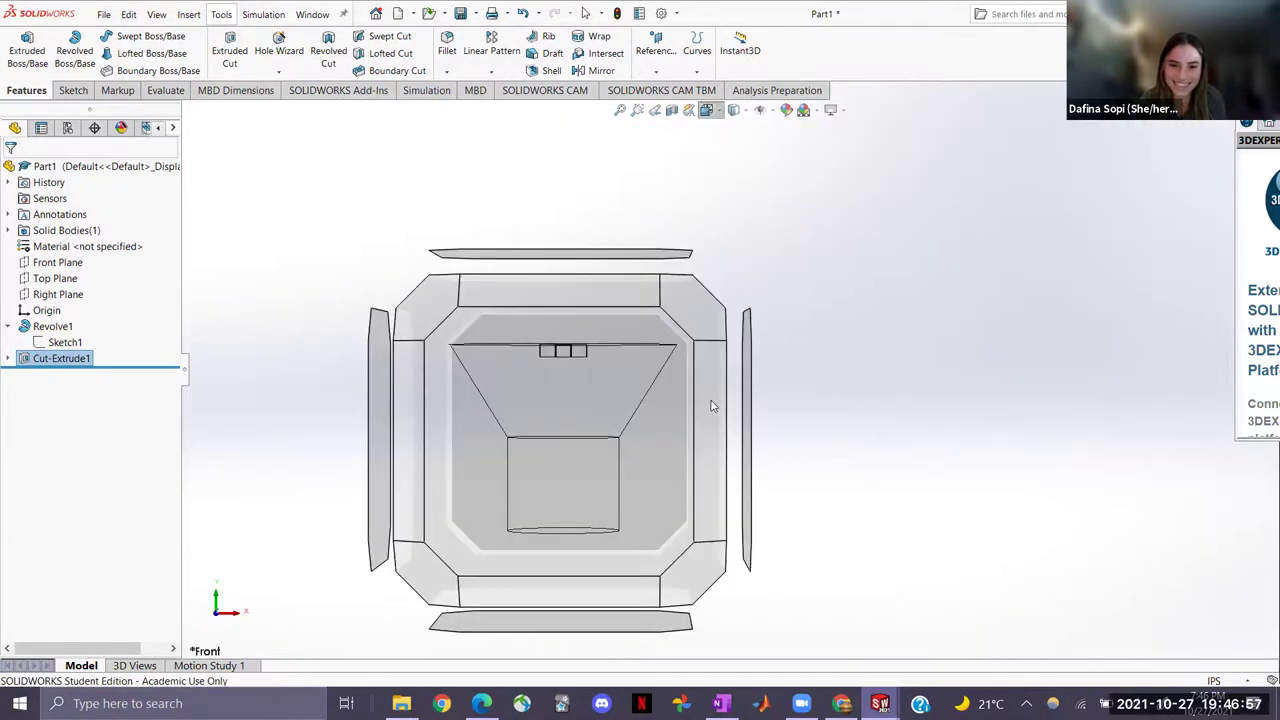
{"action": "left_click", "coordinate": [711, 403]}
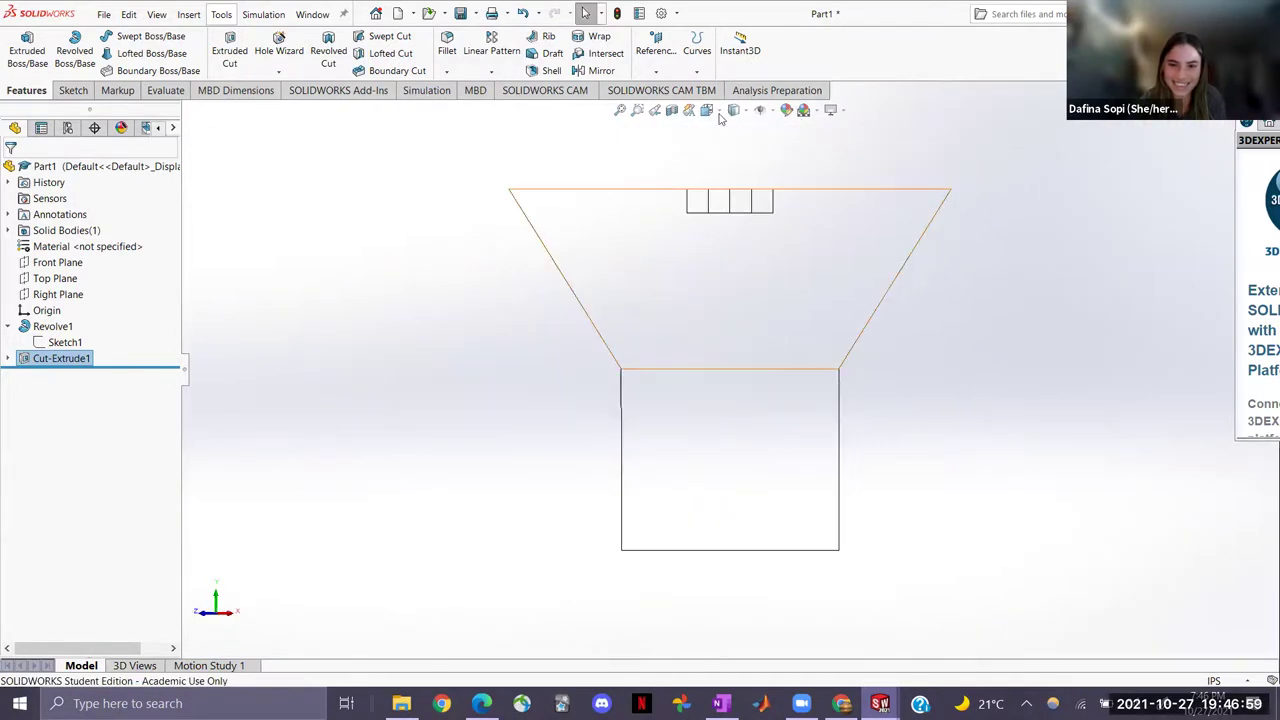
{"action": "left_click", "coordinate": [719, 116]}
{"action": "left_click", "coordinate": [579, 316]}
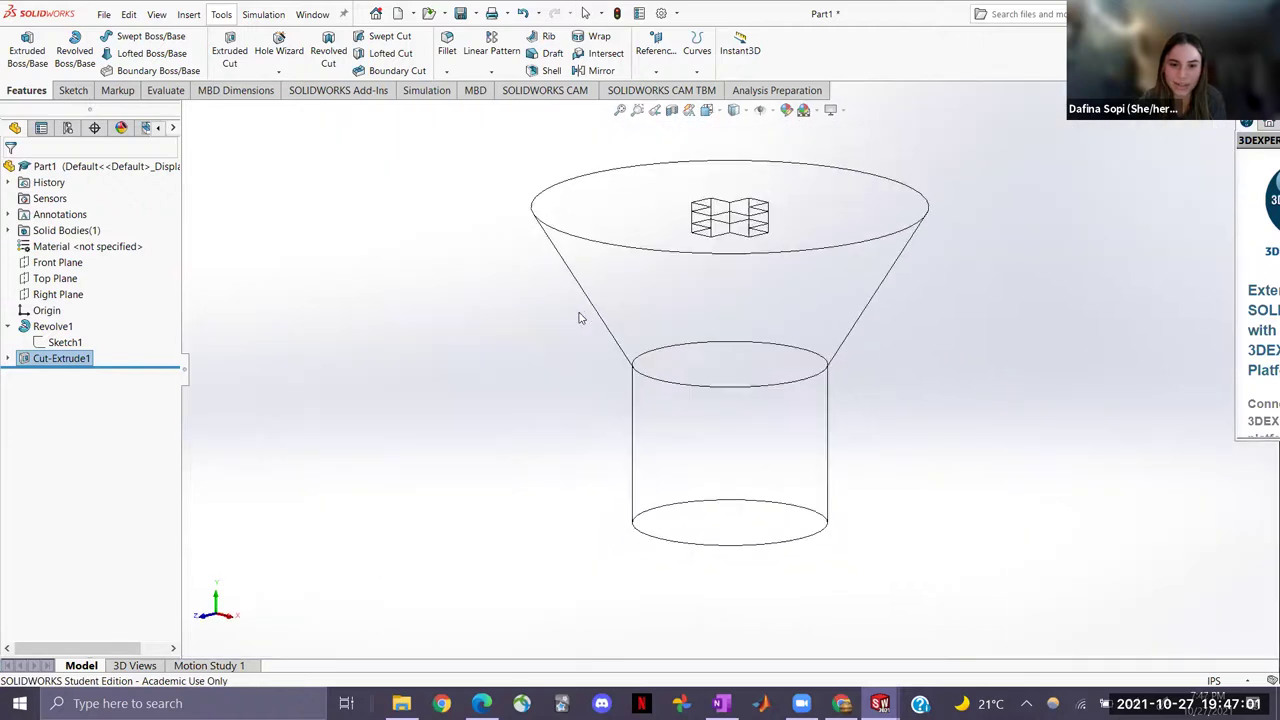
{"action": "key", "text": "f"}
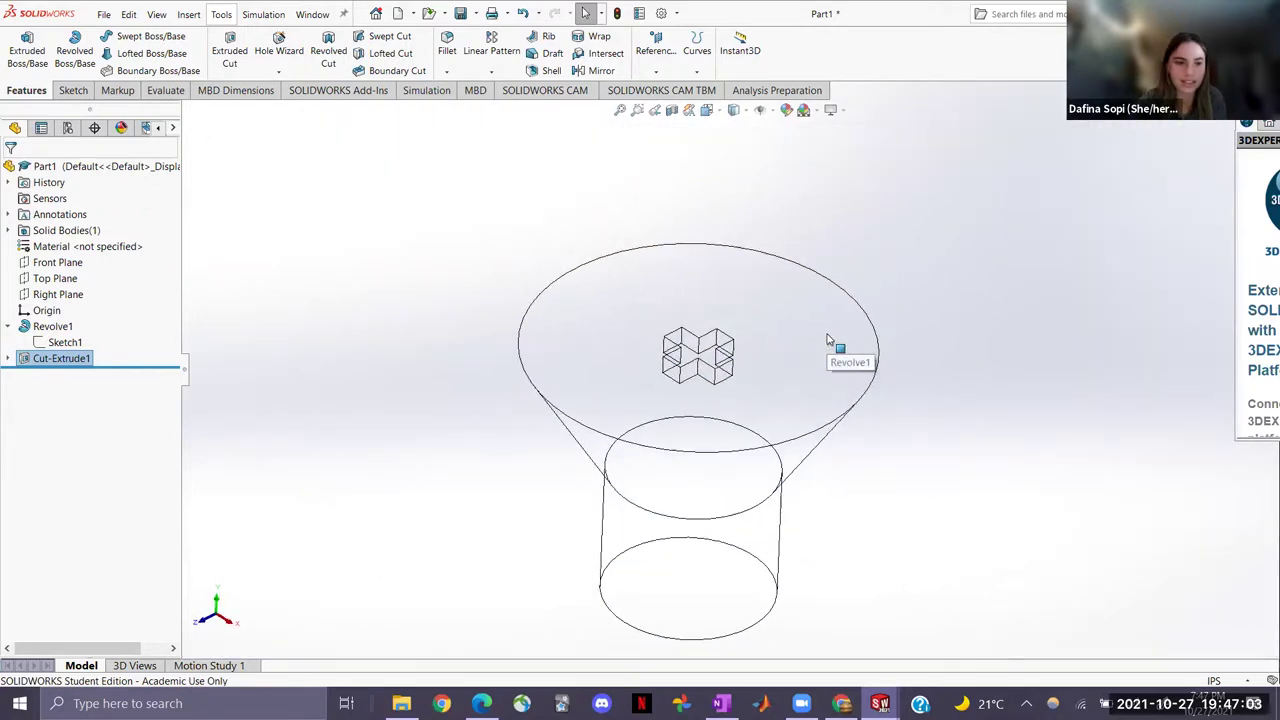
Set the display style back to Shaded With Edges
{"action": "left_click", "coordinate": [735, 110]}
{"action": "left_click", "coordinate": [707, 110]}
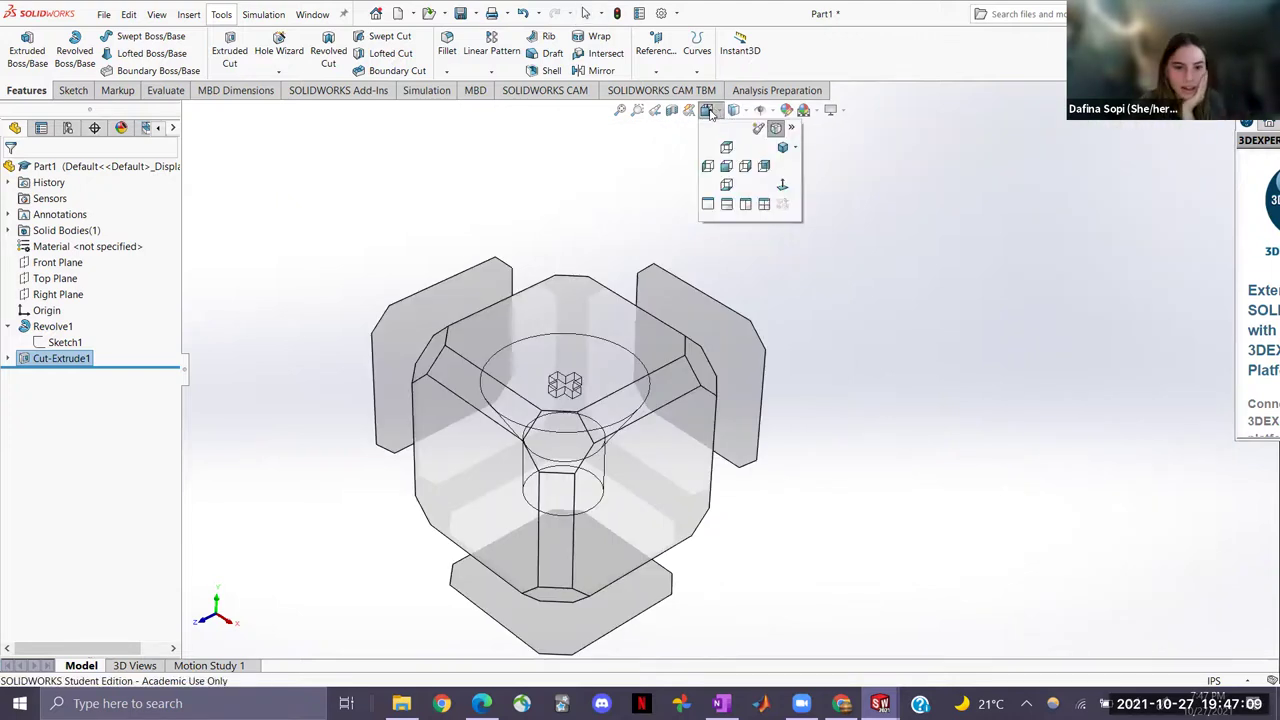
{"action": "left_click", "coordinate": [707, 111]}
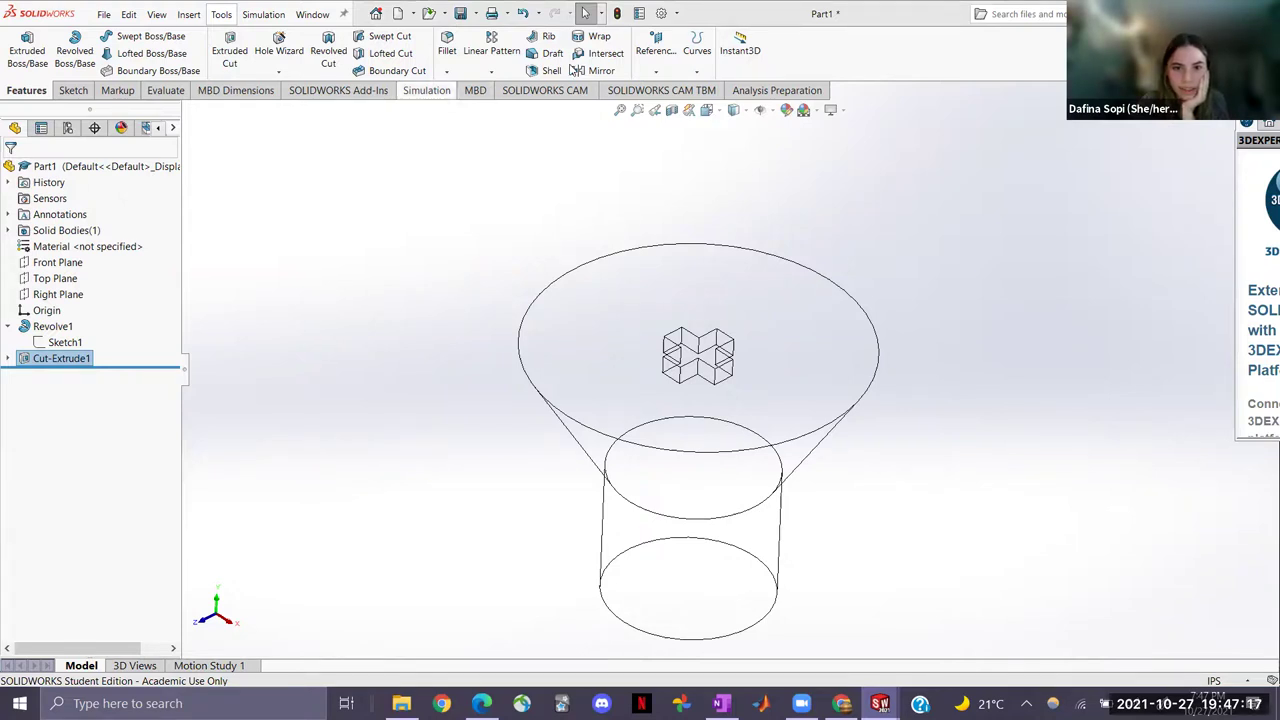
{"action": "left_click", "coordinate": [737, 110]}
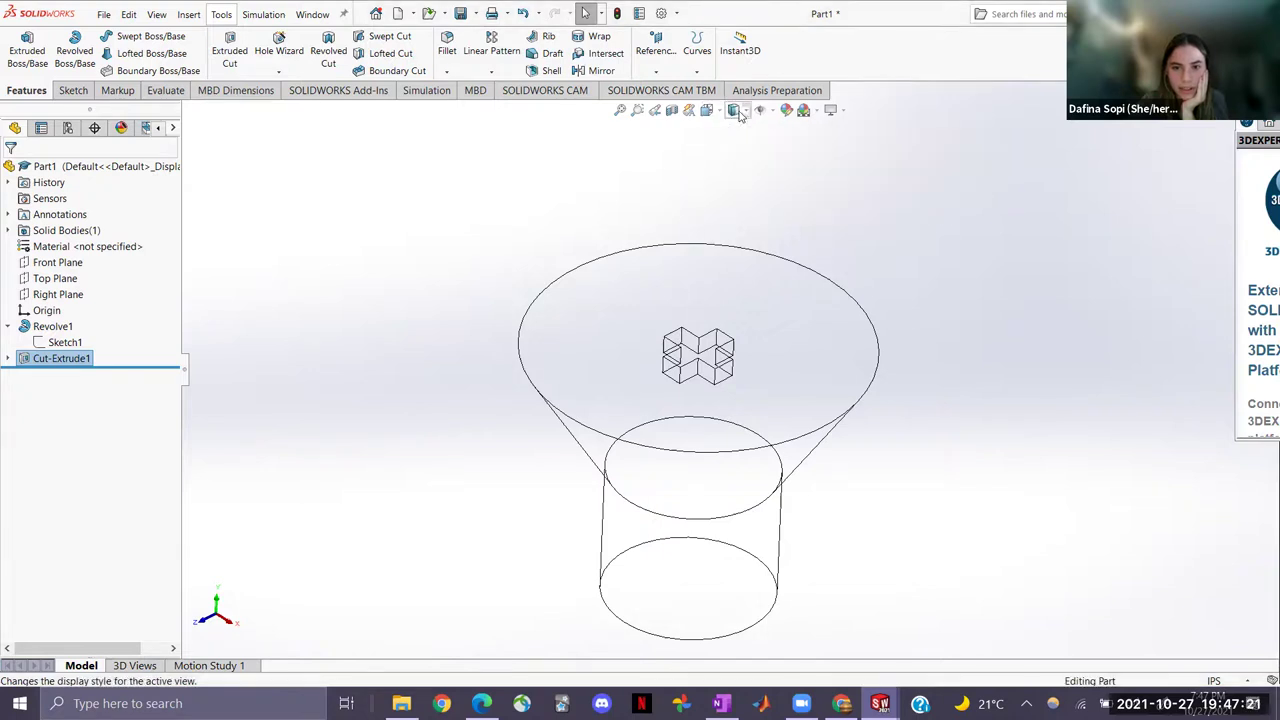
{"action": "left_click", "coordinate": [735, 131]}
Open the sketch of the cross cut for editing
{"action": "left_click", "coordinate": [60, 358]}
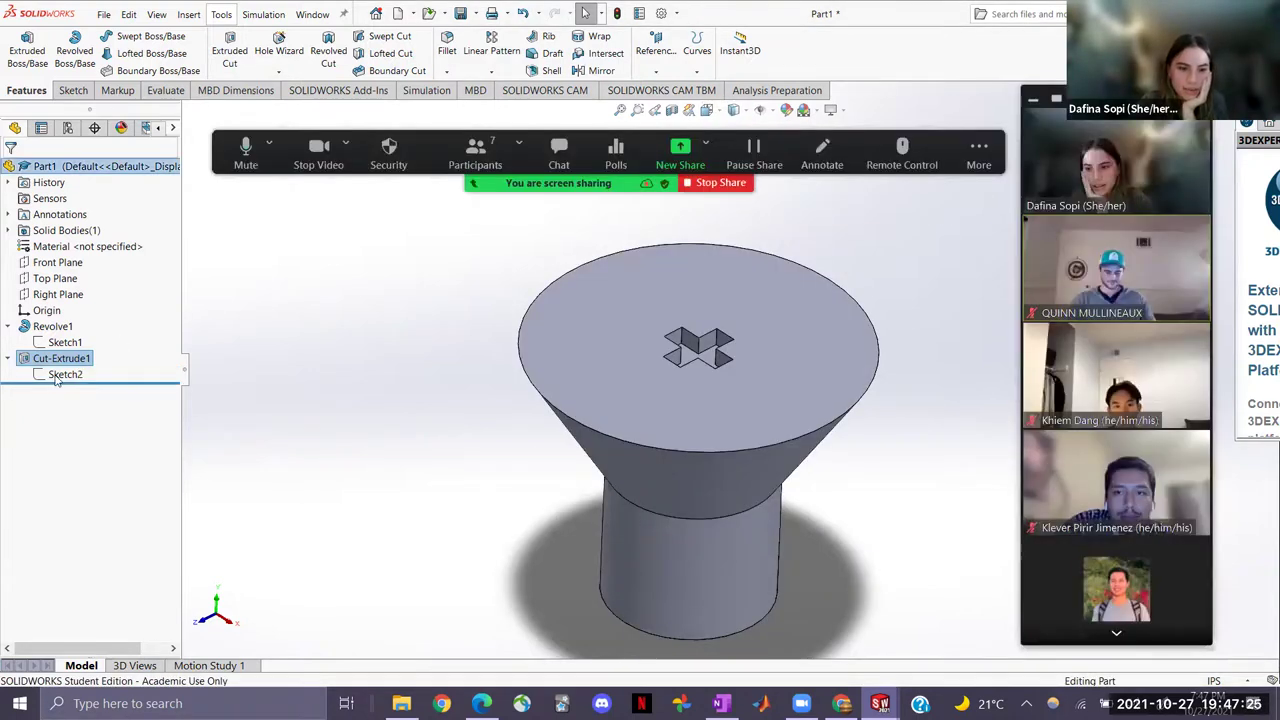
{"action": "left_click", "coordinate": [60, 375]}
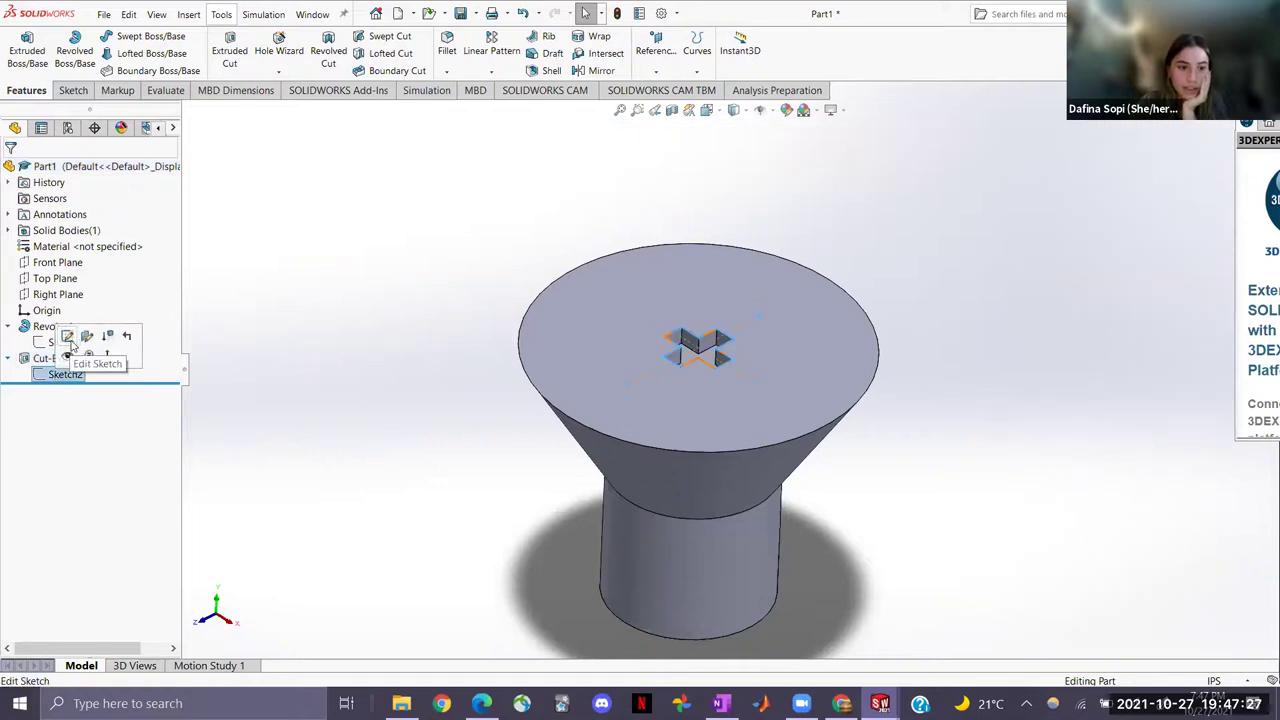
{"action": "left_click", "coordinate": [684, 290]}
{"action": "left_click", "coordinate": [62, 375]}
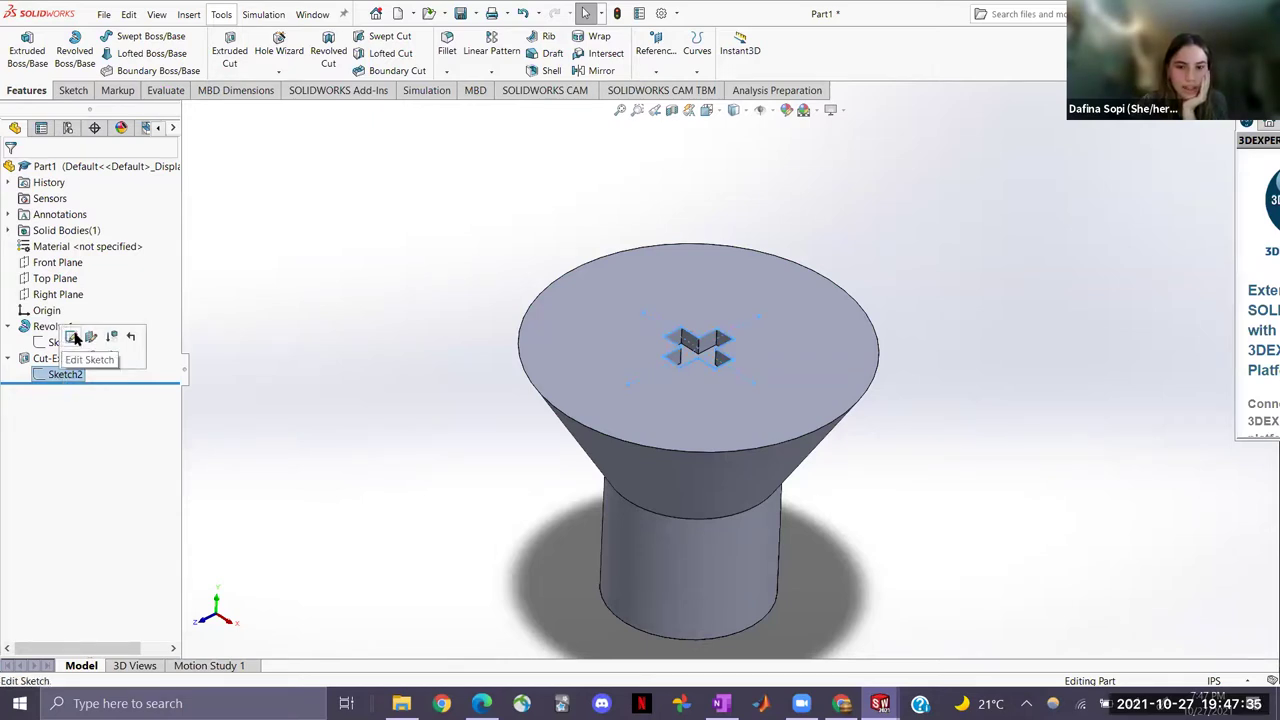
{"action": "left_click", "coordinate": [73, 338]}
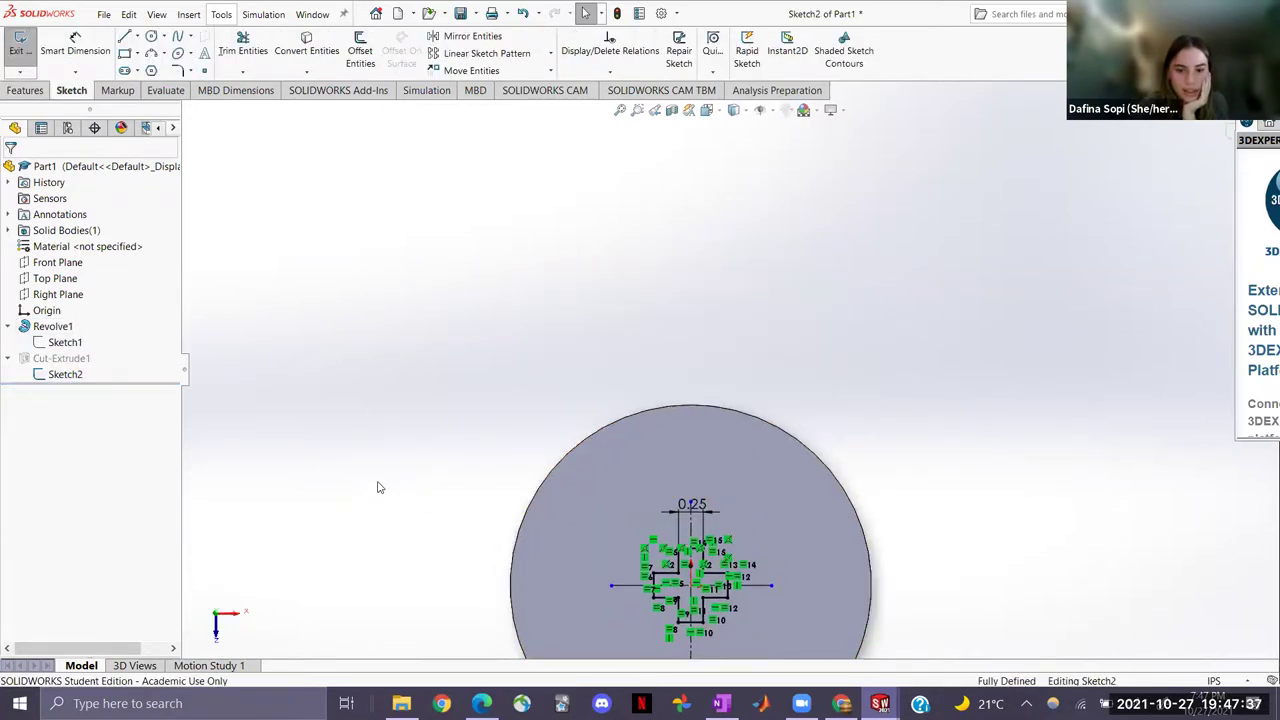
Set the cross's arm width to 0.80 in and exit the sketch to rebuild the cut
{"action": "key", "text": "Up"}
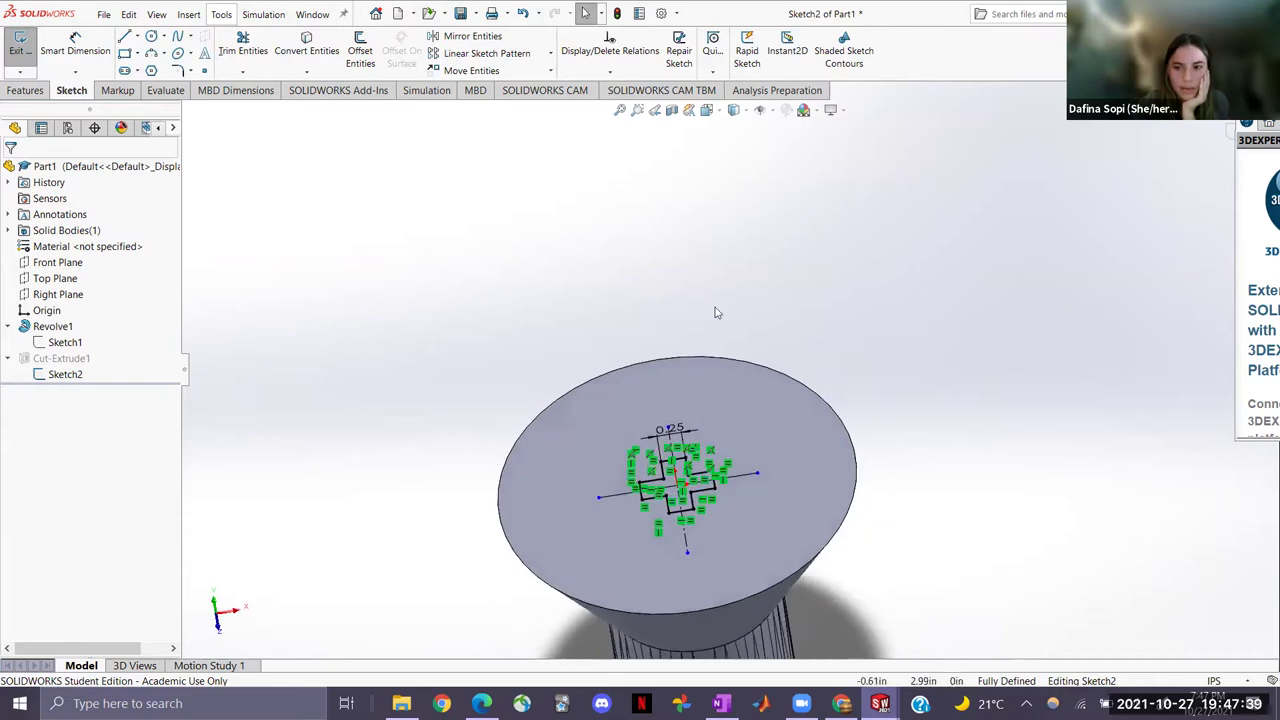
{"action": "double_click", "coordinate": [672, 429]}
{"action": "key", "text": "BackSpace"}
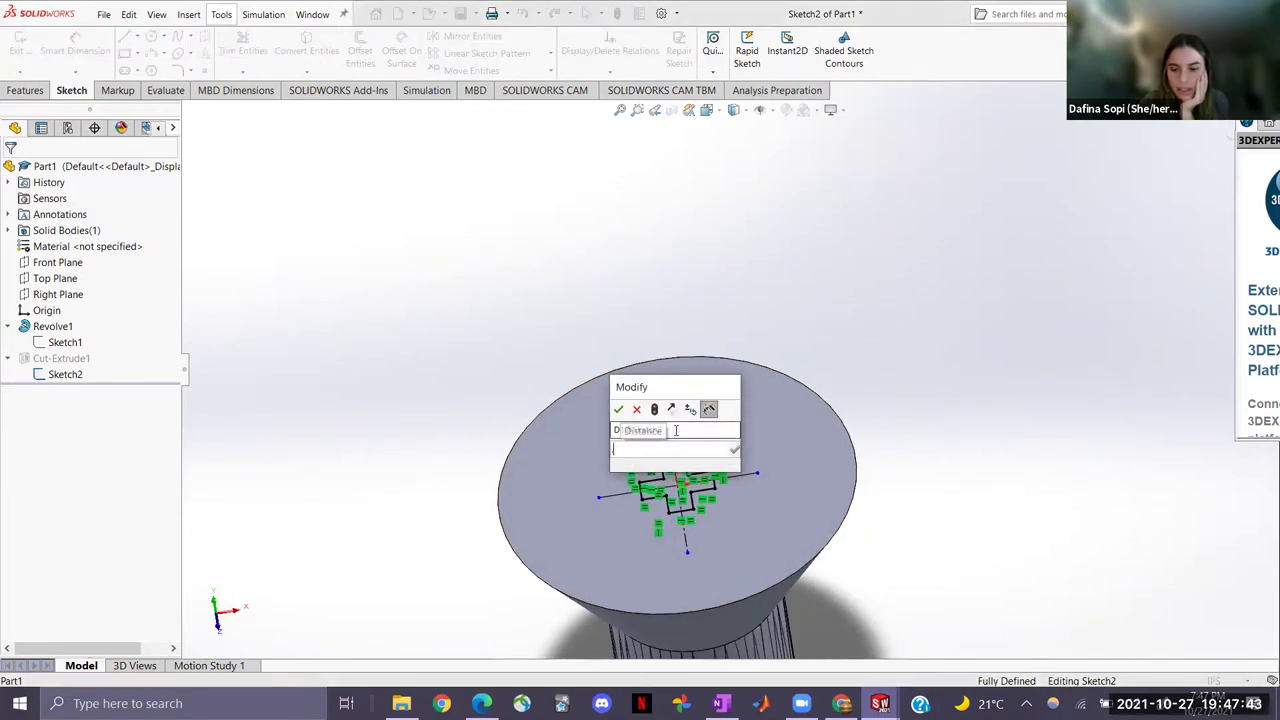
{"action": "type", "text": "0.8"}
{"action": "key", "text": "Return"}
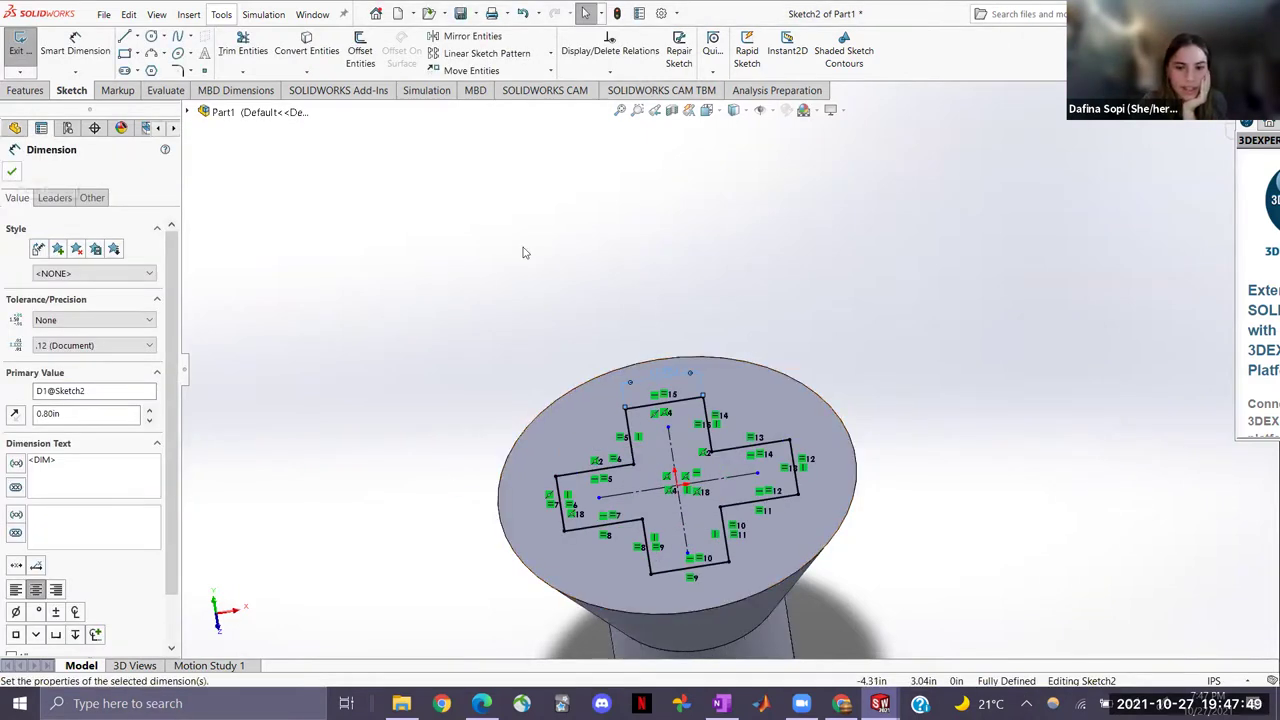
{"action": "left_click", "coordinate": [12, 170]}
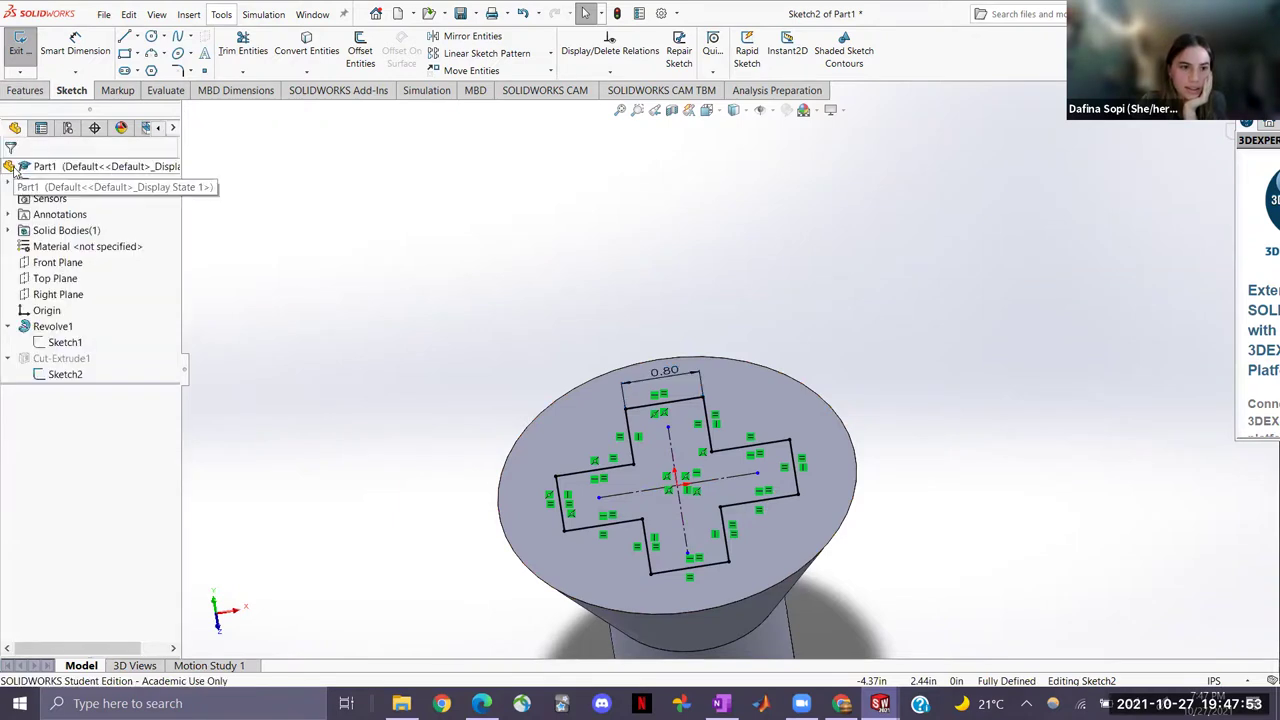
{"action": "left_click", "coordinate": [24, 46]}
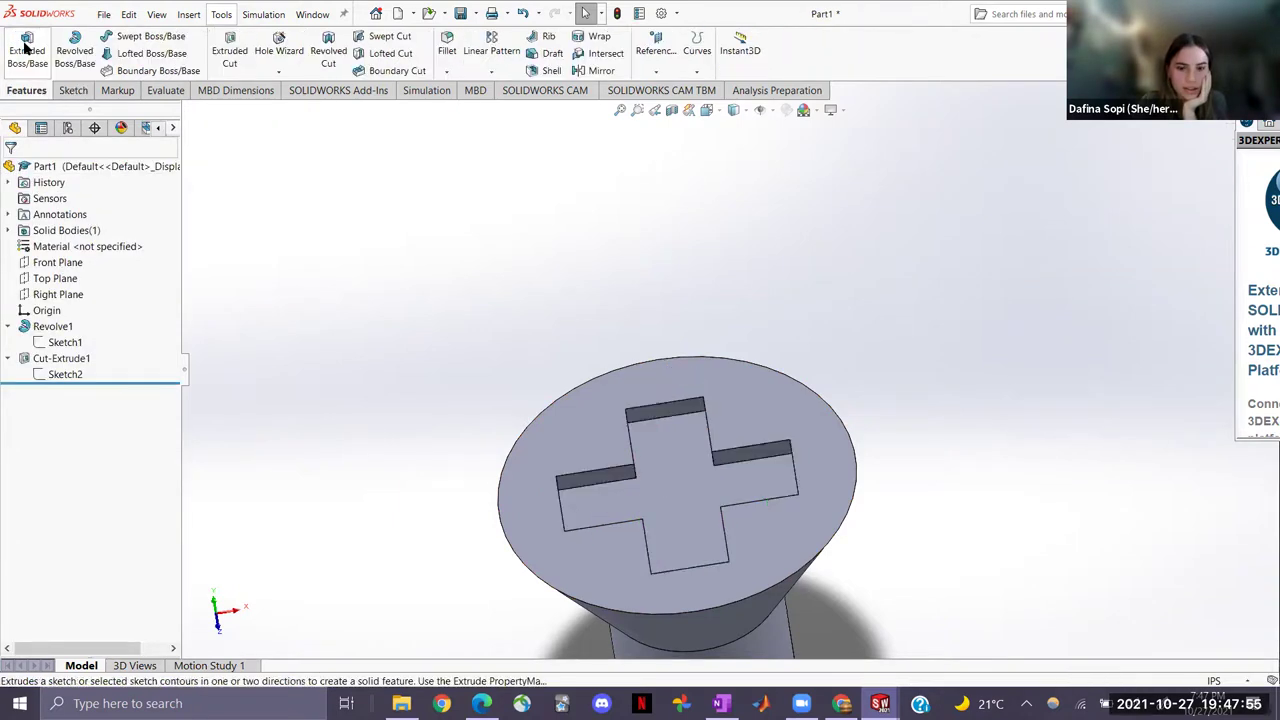
{"action": "key", "text": "f"}
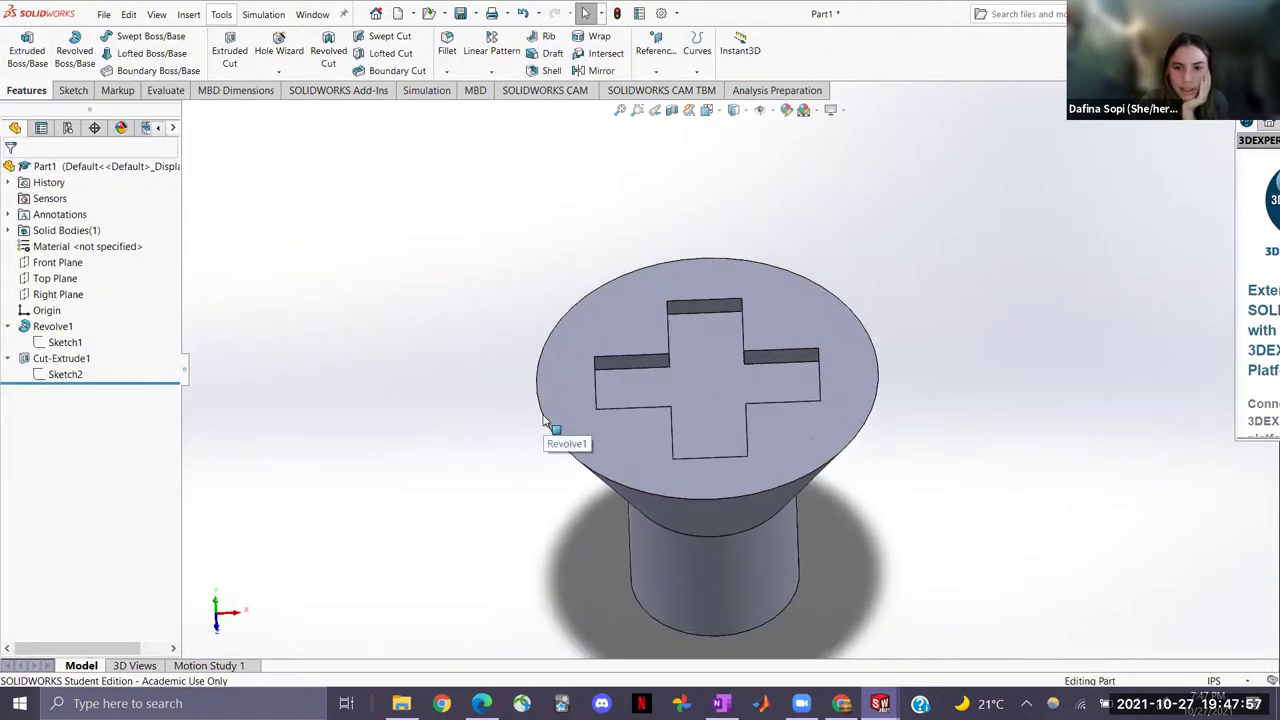
Start a constant-size fillet on the outer circular edge of the screw head's top face
{"action": "key", "text": "ctrl+7"}
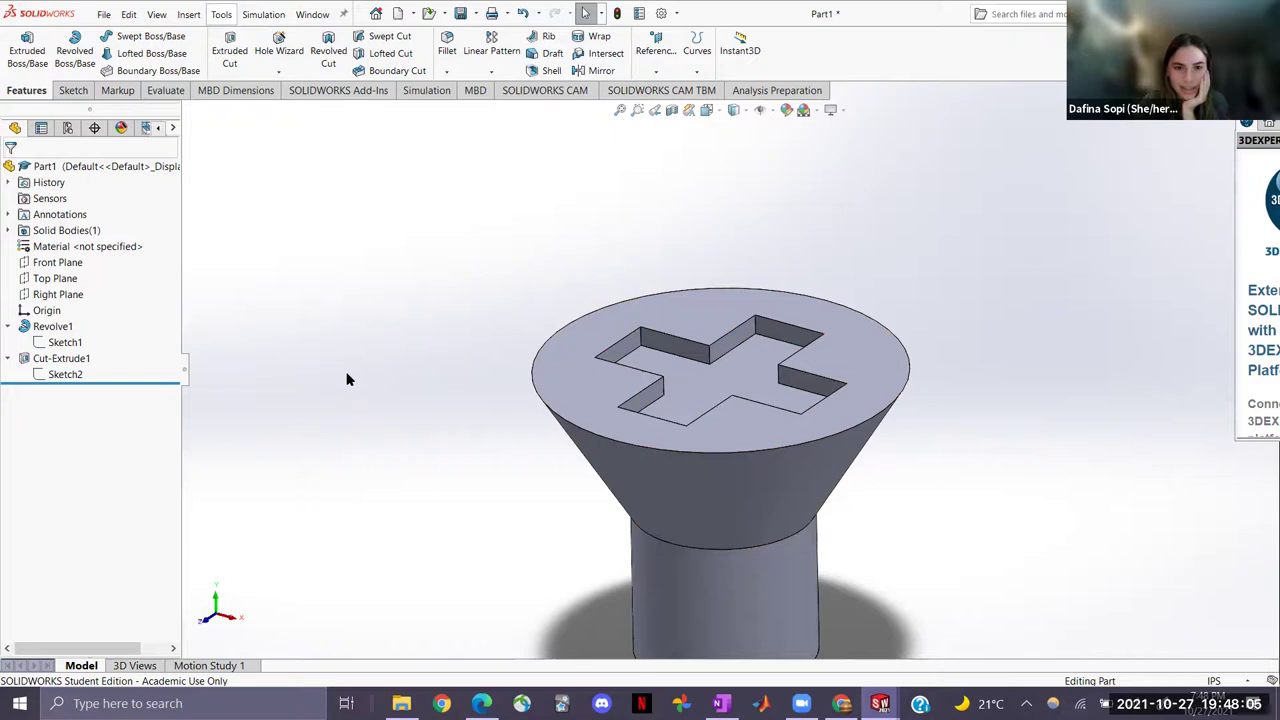
{"action": "scroll", "coordinate": [347, 379], "scroll_direction": "down", "scroll_amount": 2}
{"action": "scroll", "coordinate": [349, 377], "scroll_direction": "up", "scroll_amount": 5}
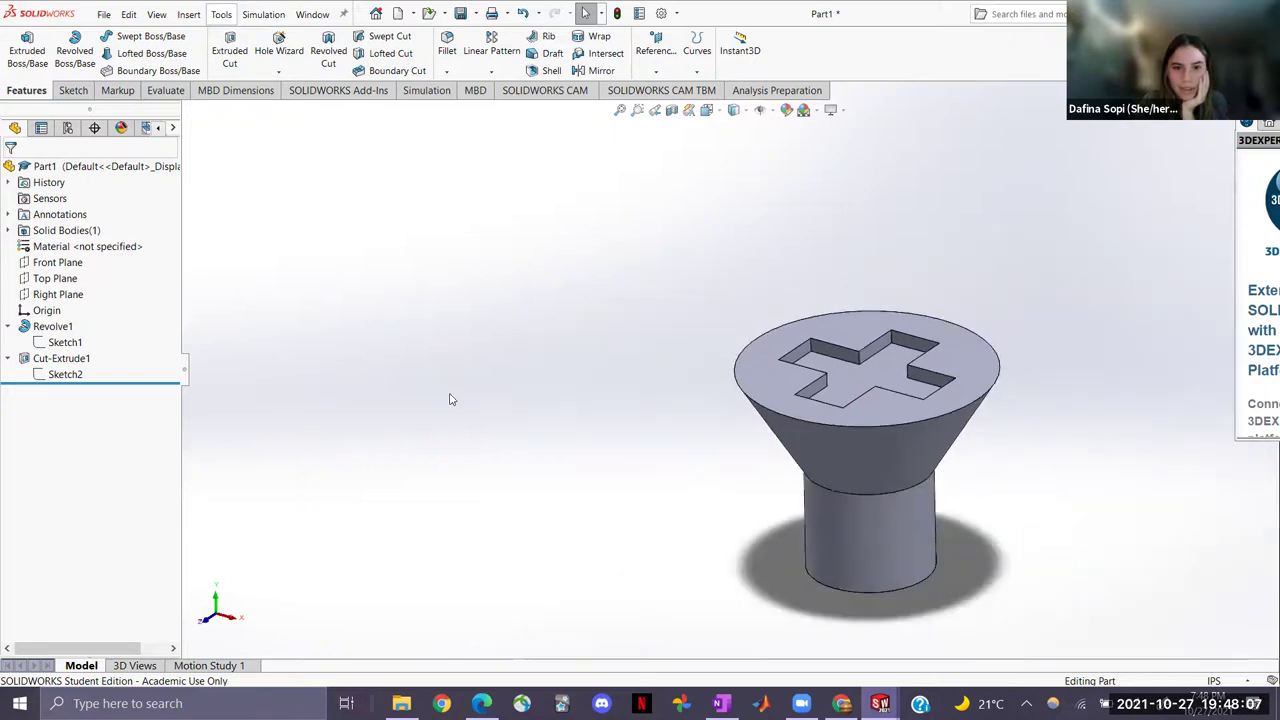
{"action": "scroll", "coordinate": [877, 373], "scroll_direction": "down", "scroll_amount": 2}
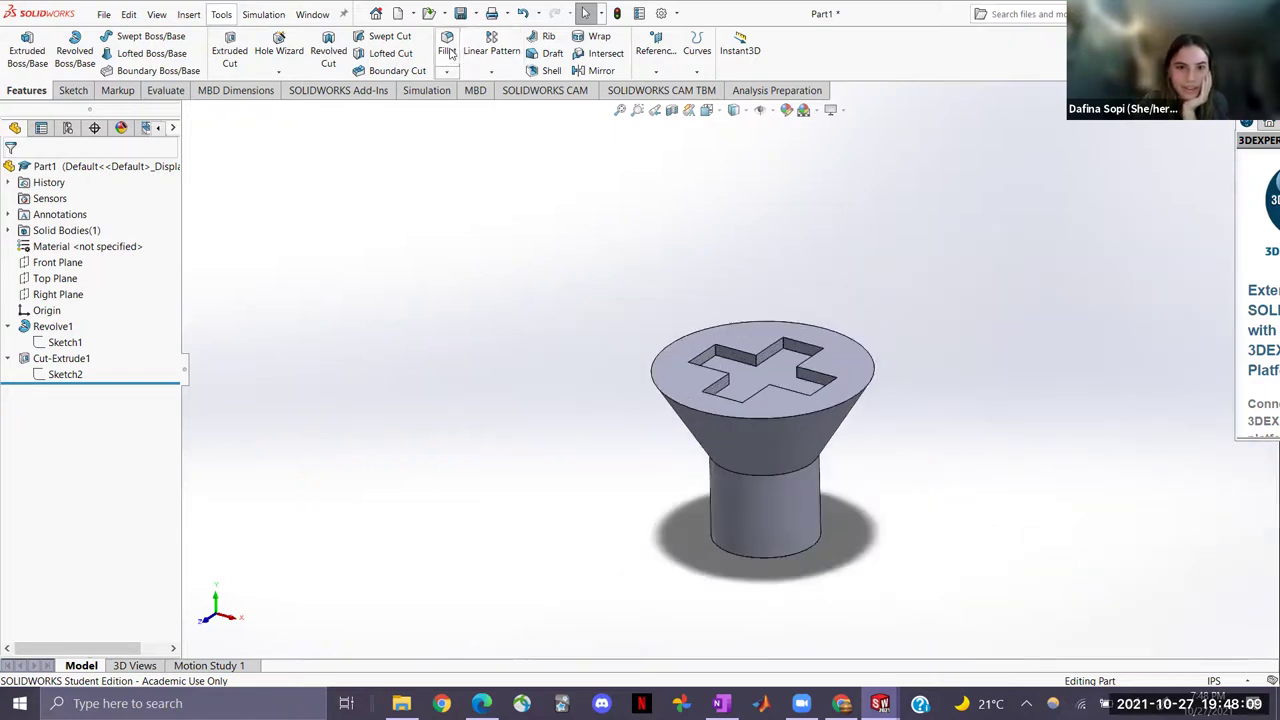
{"action": "left_click", "coordinate": [447, 50]}
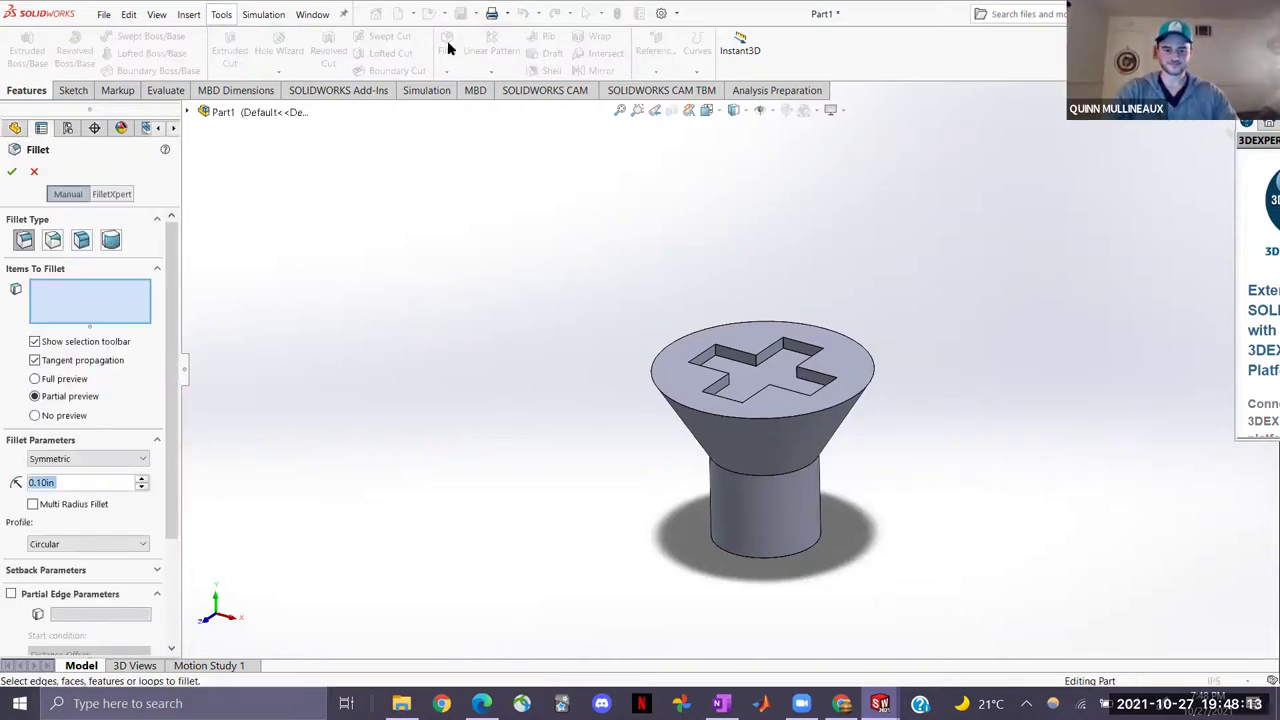
{"action": "left_click", "coordinate": [25, 242]}
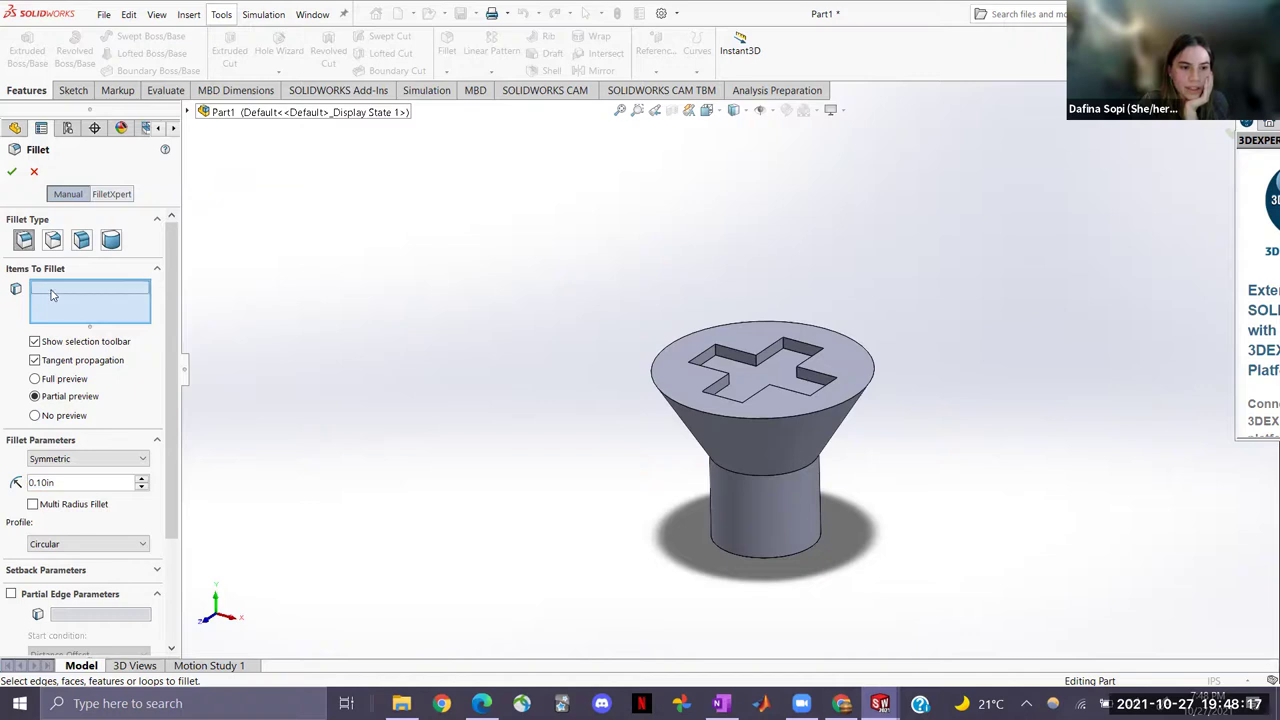
{"action": "left_click", "coordinate": [745, 421]}
{"action": "right_click", "coordinate": [833, 433]}
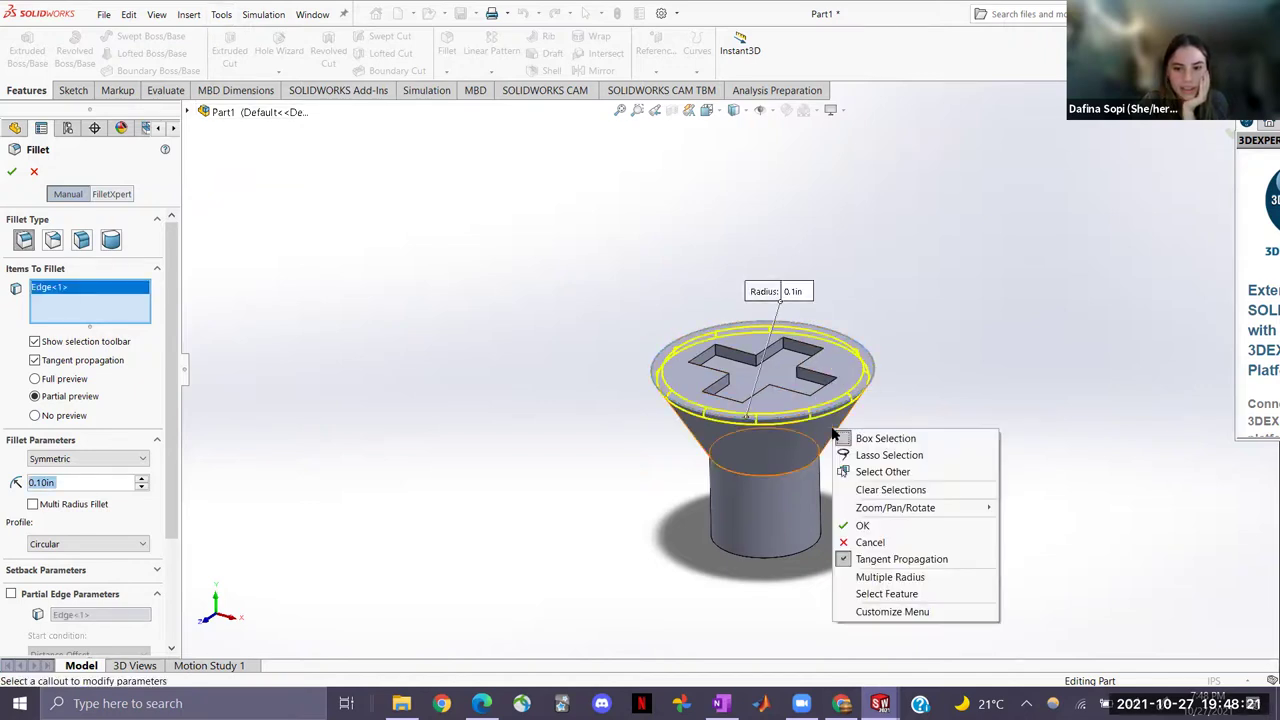
{"action": "scroll", "coordinate": [920, 323], "scroll_direction": "down", "scroll_amount": 4}
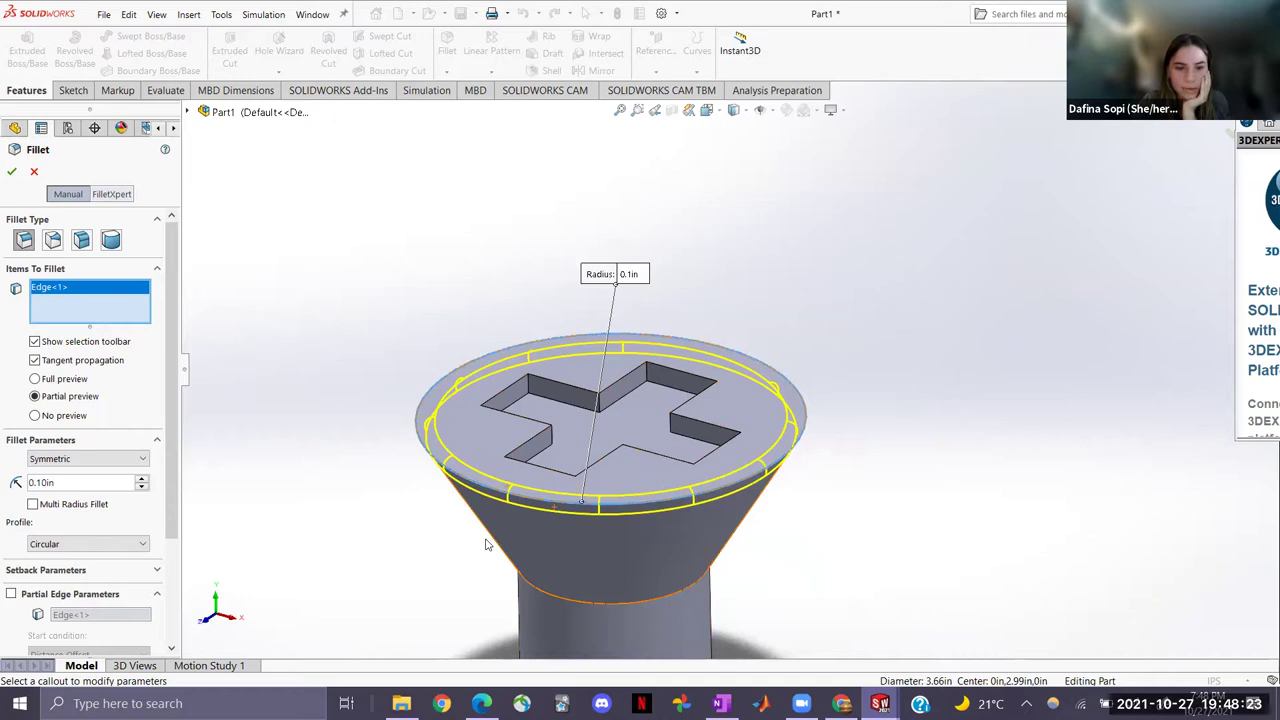
{"action": "scroll", "coordinate": [416, 538], "scroll_direction": "down", "scroll_amount": 4}
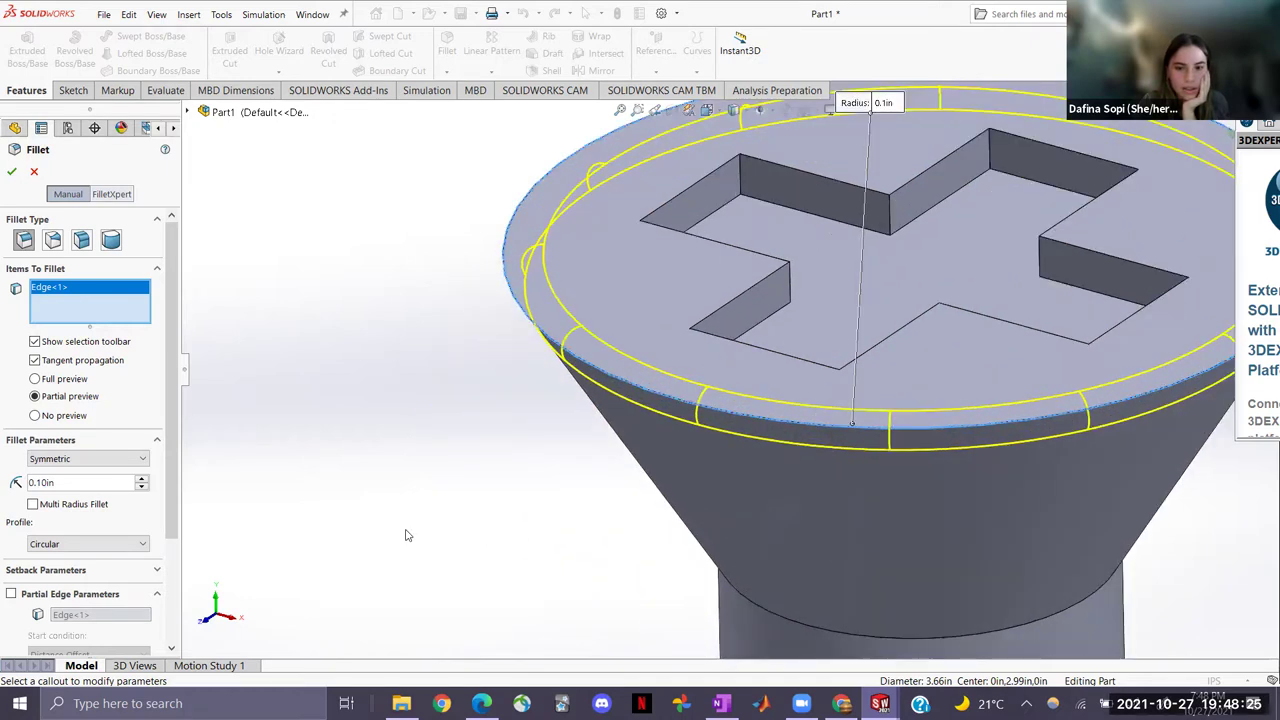
Try a 0.40 in fillet radius on the head's edge, set it back to 0.10 in and apply the fillet
{"action": "key", "text": "f"}
{"action": "left_click", "coordinate": [141, 479]}
{"action": "left_click", "coordinate": [141, 479]}
{"action": "left_click", "coordinate": [141, 479]}
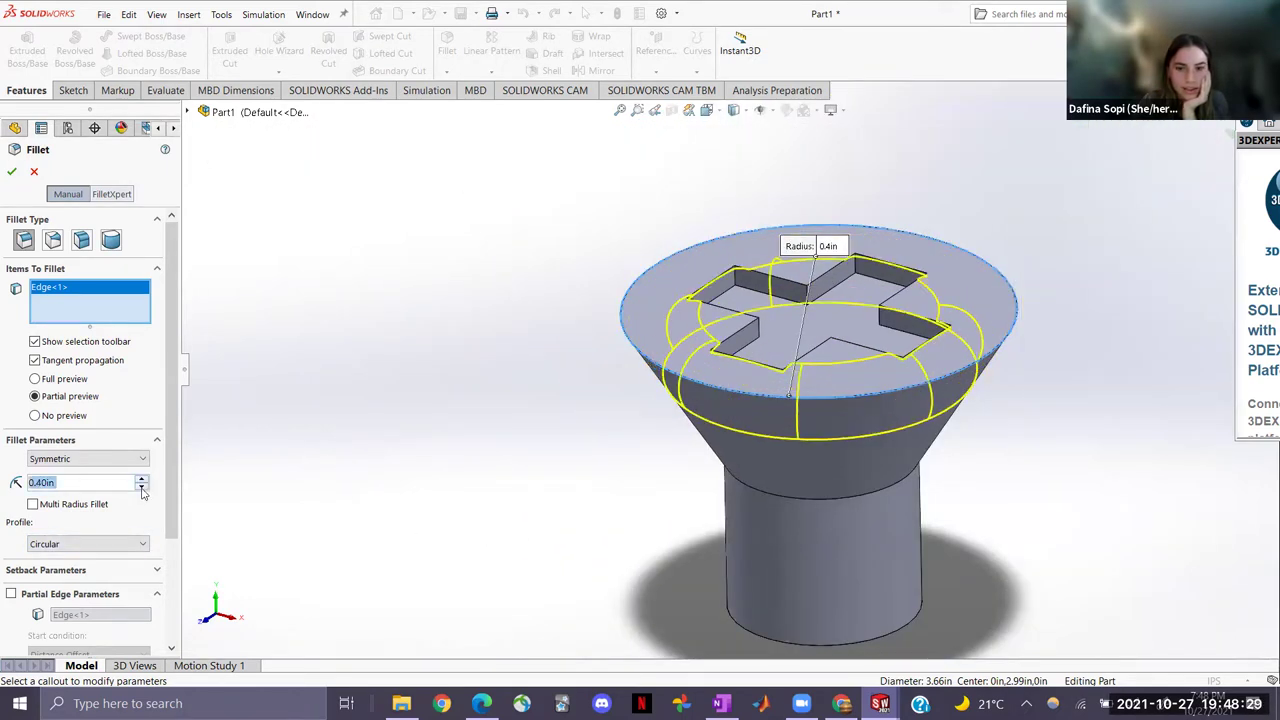
{"action": "left_click", "coordinate": [141, 487]}
{"action": "left_click", "coordinate": [141, 487]}
{"action": "left_click", "coordinate": [141, 487]}
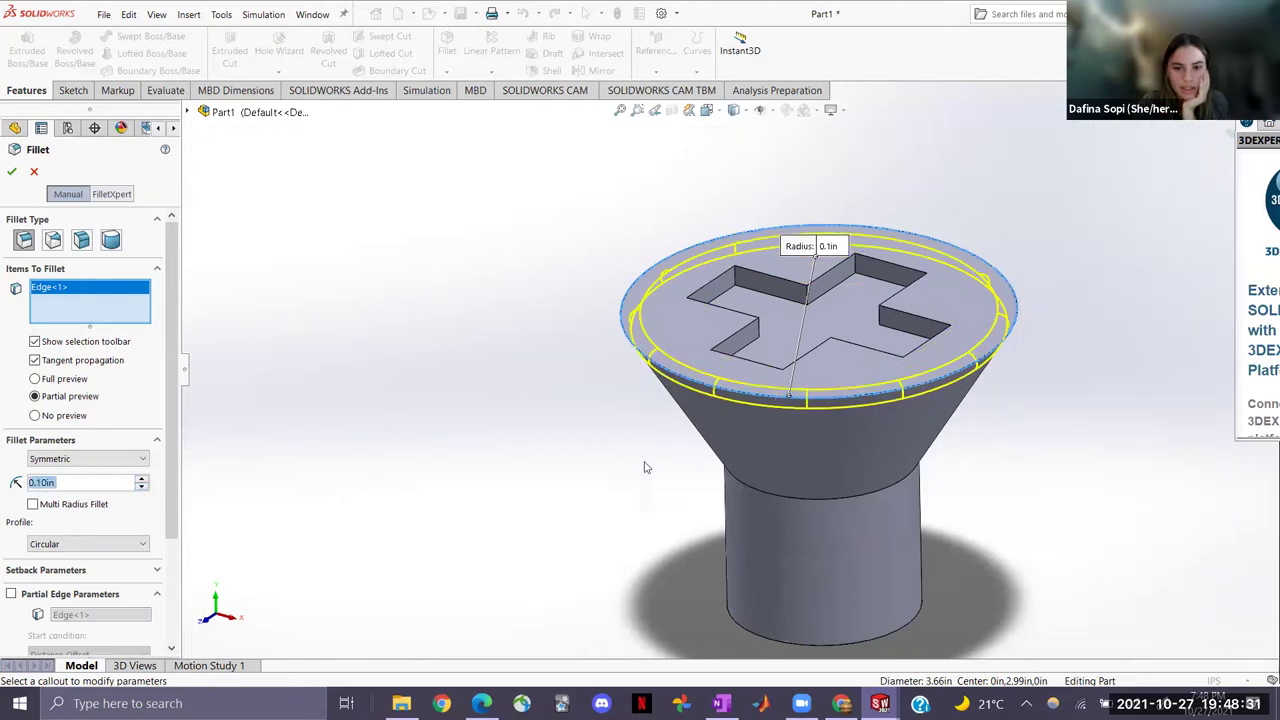
{"action": "middle_click_drag", "start_coordinate": [569, 503], "coordinate": [805, 477], "text": "ctrl"}
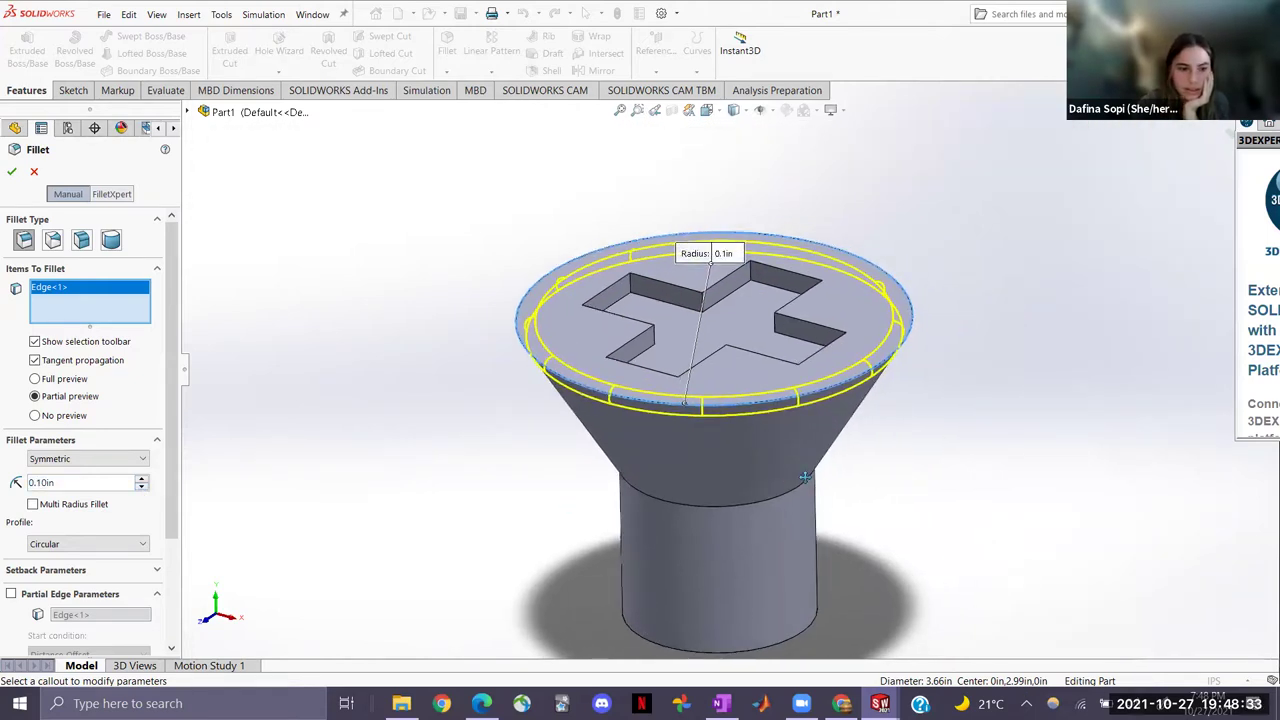
{"action": "left_click", "coordinate": [12, 172]}
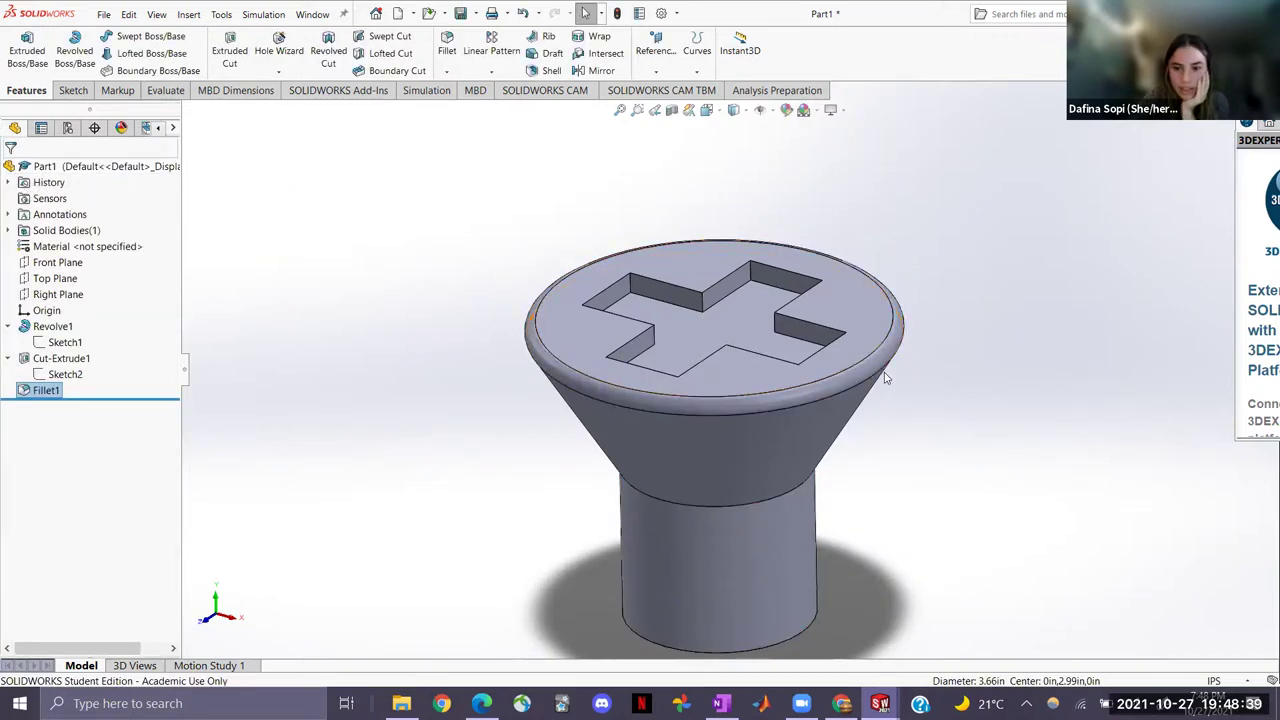
Examine the filleted rim of the screw head from above and from several angled sides
{"action": "key", "text": "Up"}
{"action": "key", "text": "Up"}
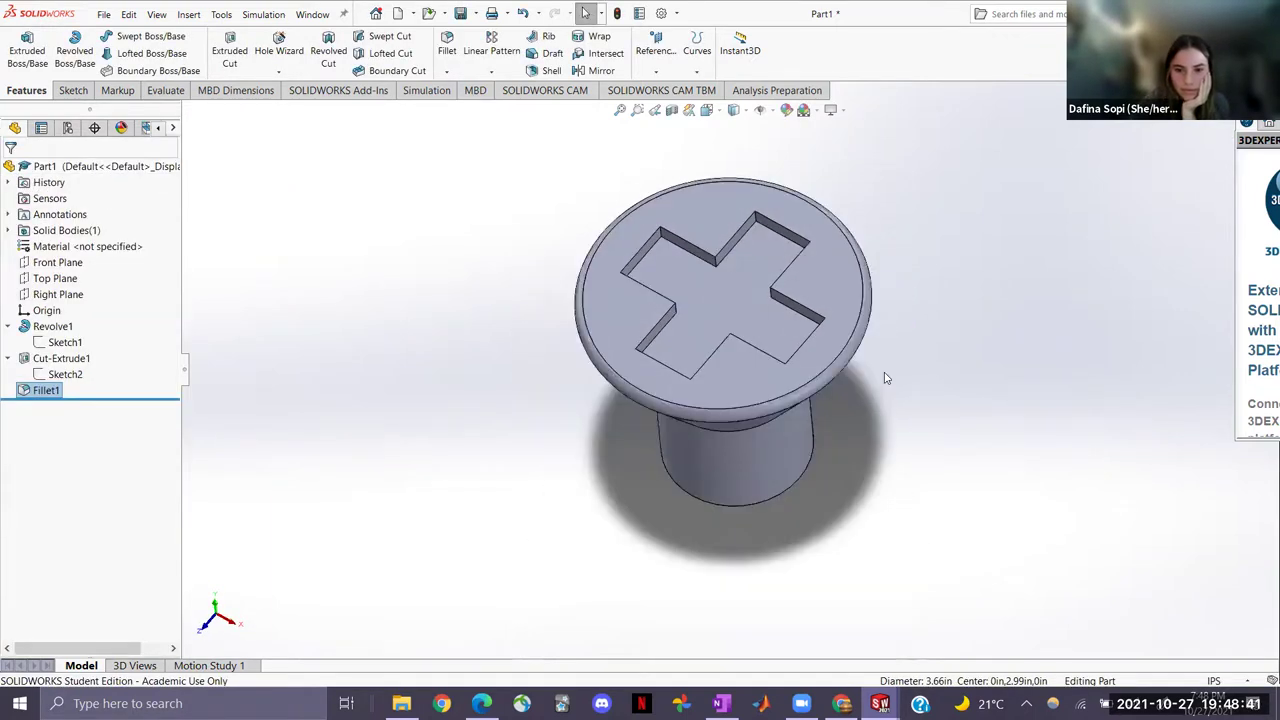
{"action": "key", "text": "Right"}
{"action": "key", "text": "Right"}
{"action": "key", "text": "Down"}
{"action": "key", "text": "Down"}
{"action": "key", "text": "Left"}
{"action": "key", "text": "Left"}
{"action": "key", "text": "Up"}
{"action": "key", "text": "Up"}
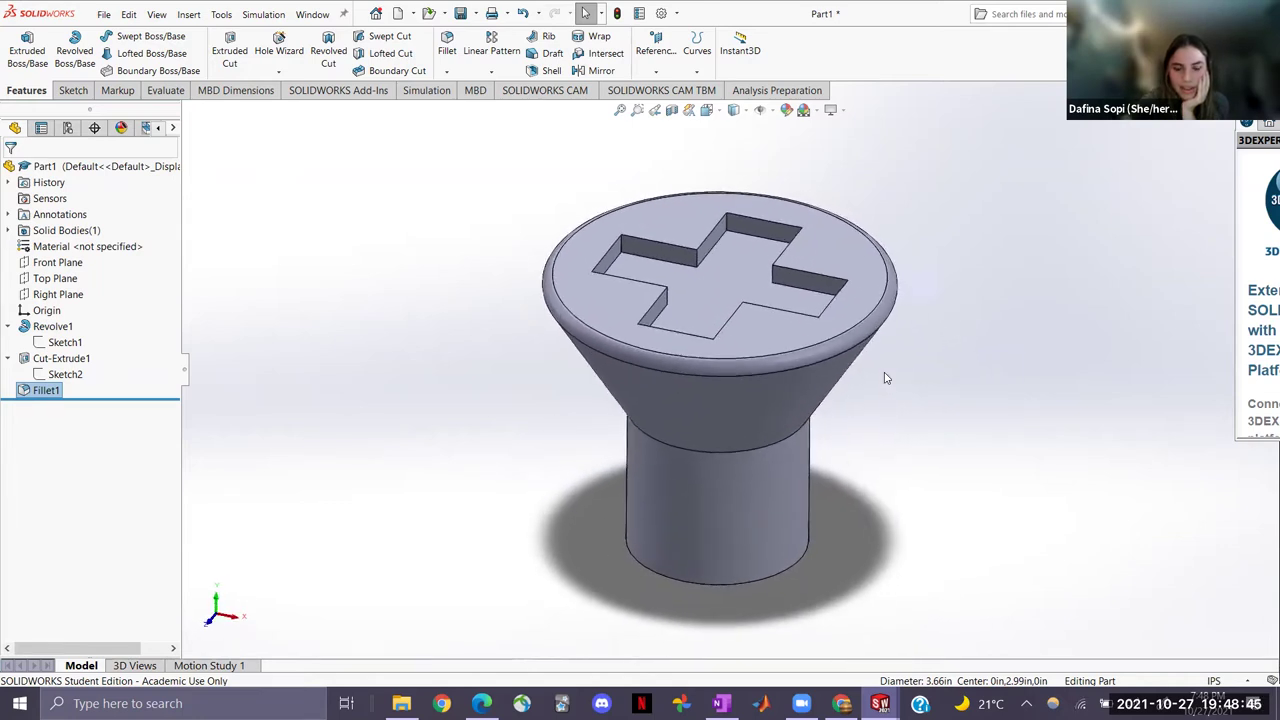
{"action": "key", "text": "Left"}
{"action": "key", "text": "Left"}
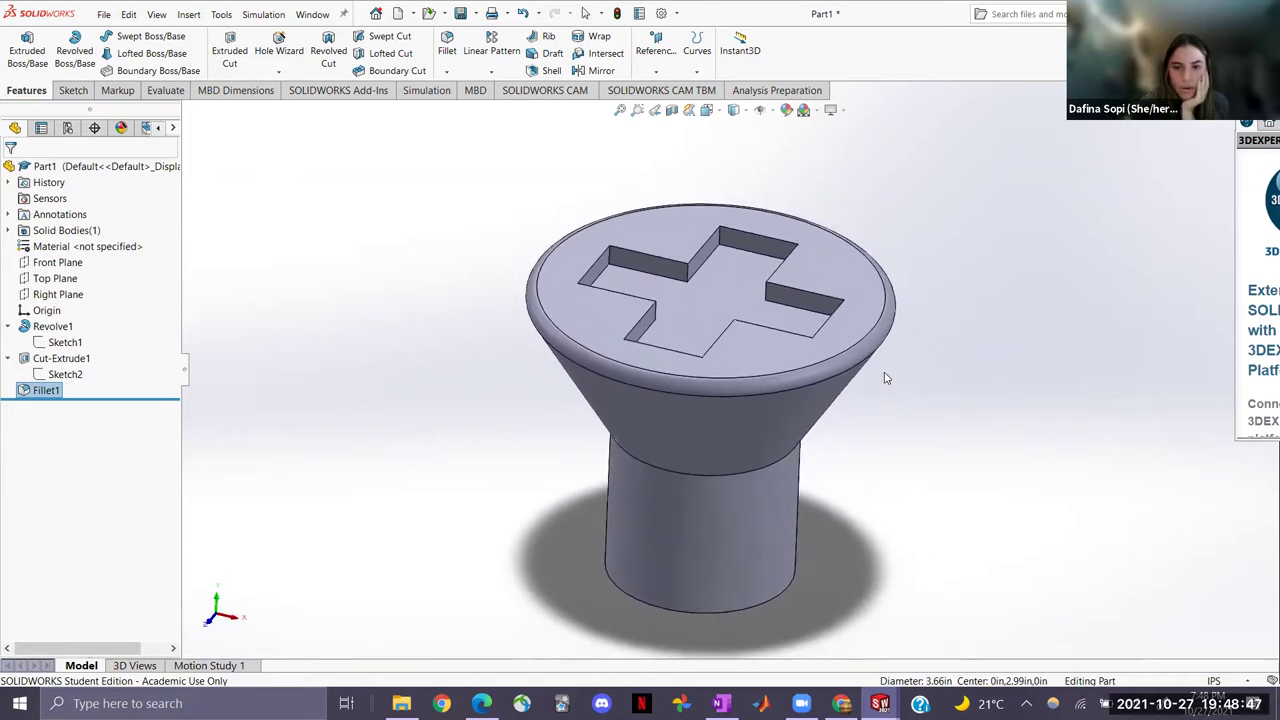